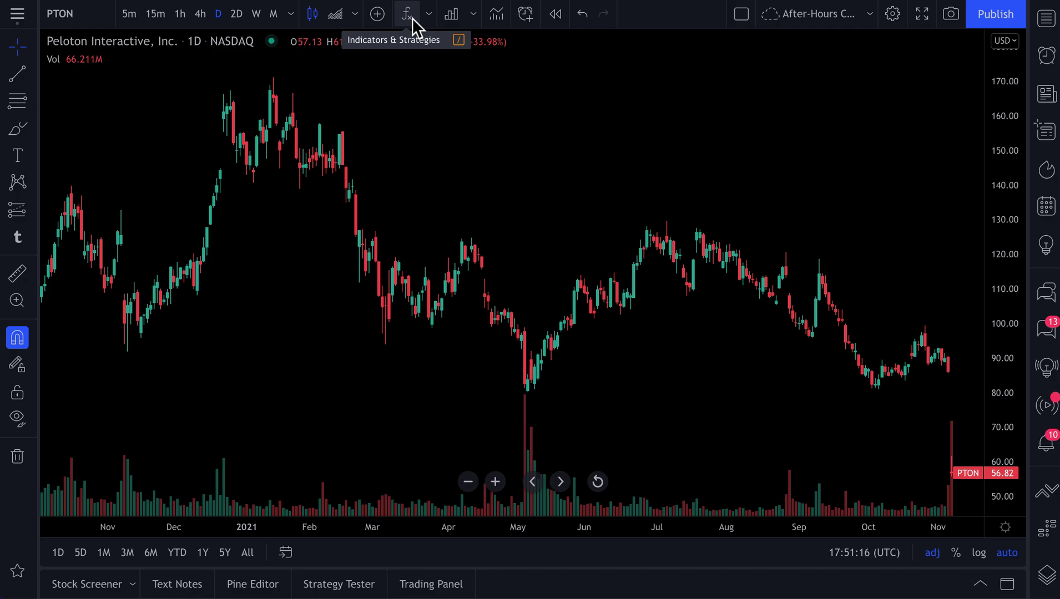
# Look over the Financials list and close it without adding any metric.
pyautogui.click(453, 17)
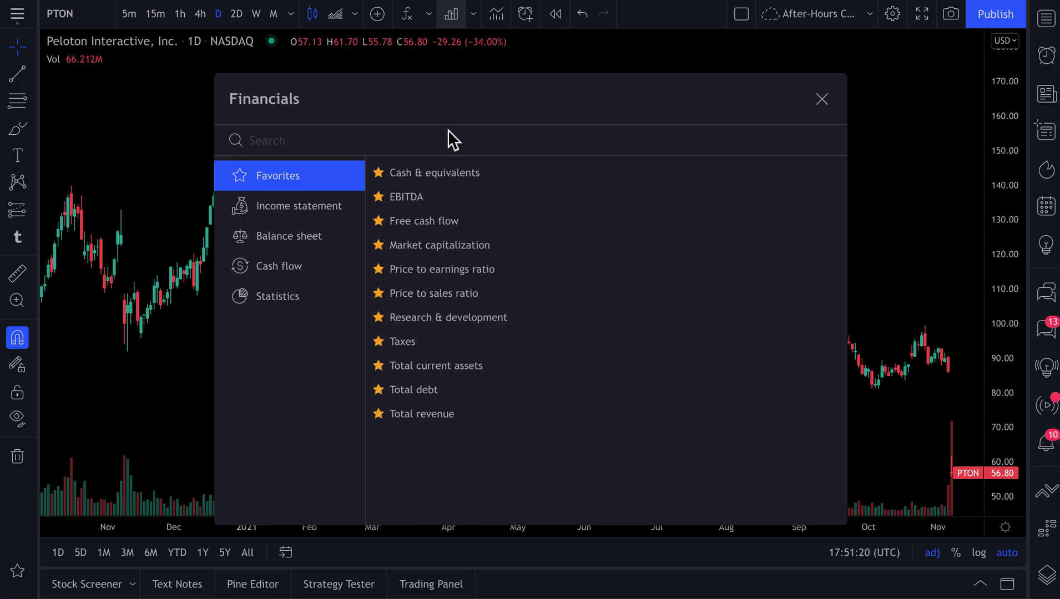
pyautogui.moveTo(416, 187)
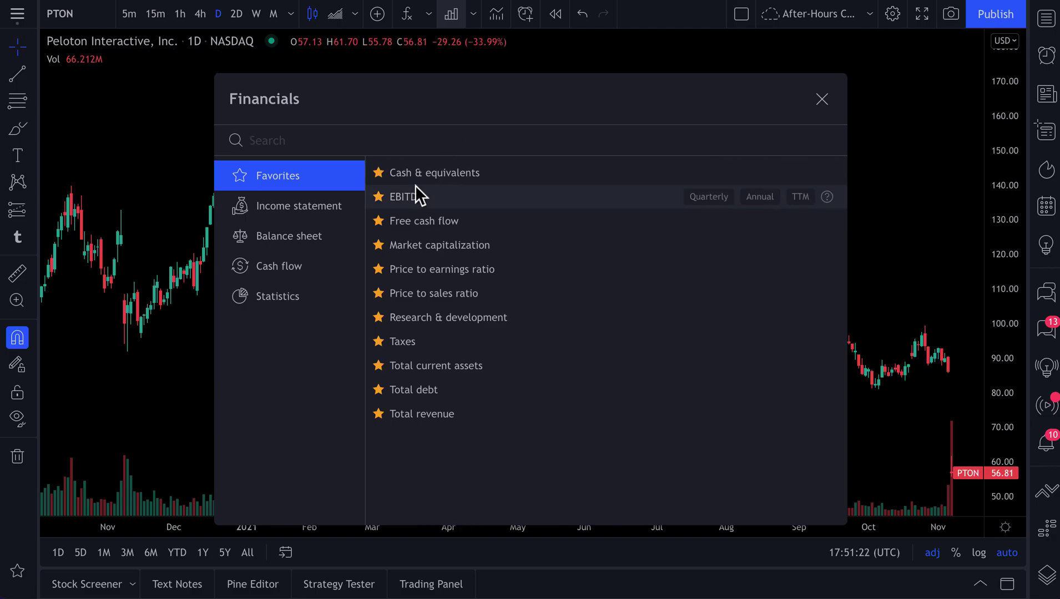
pyautogui.click(817, 104)
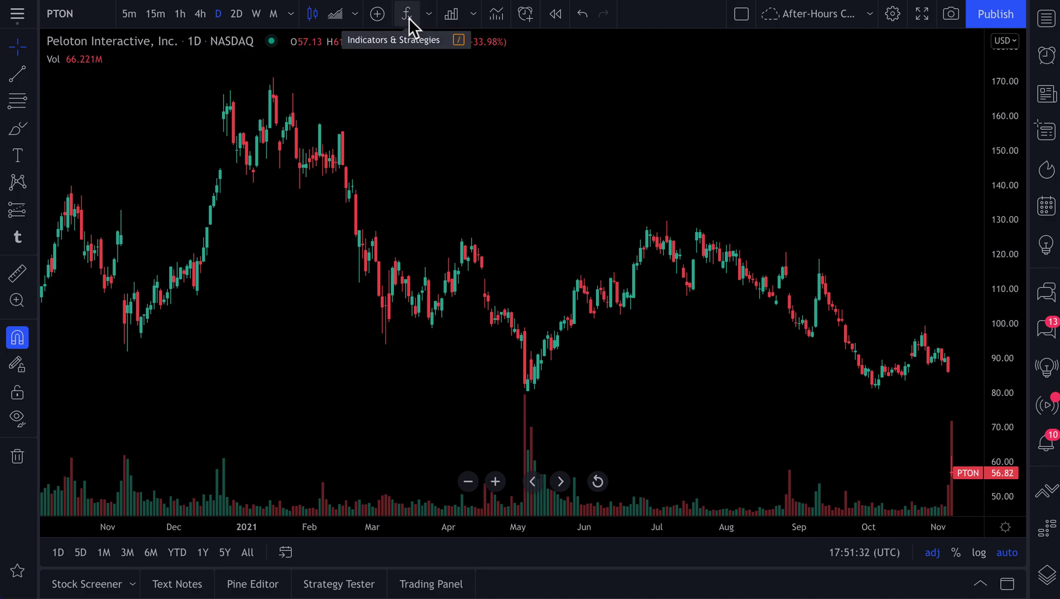
# Star Advance/Decline Ratio (Bars) and Bollinger Bands Width among built-in indicators, confirming both in Favorites.
pyautogui.click(405, 16)
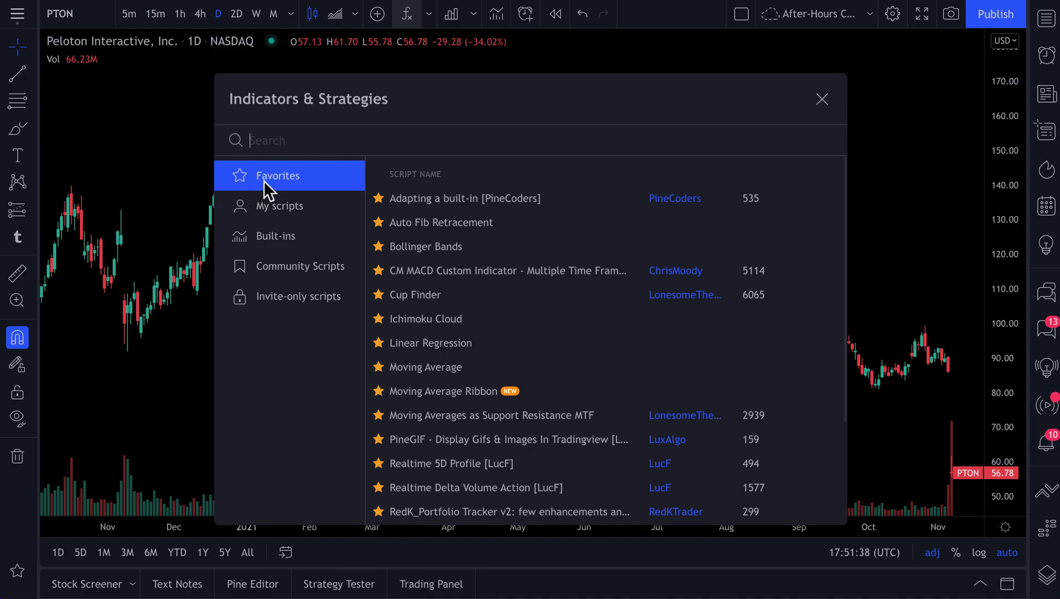
pyautogui.click(288, 227)
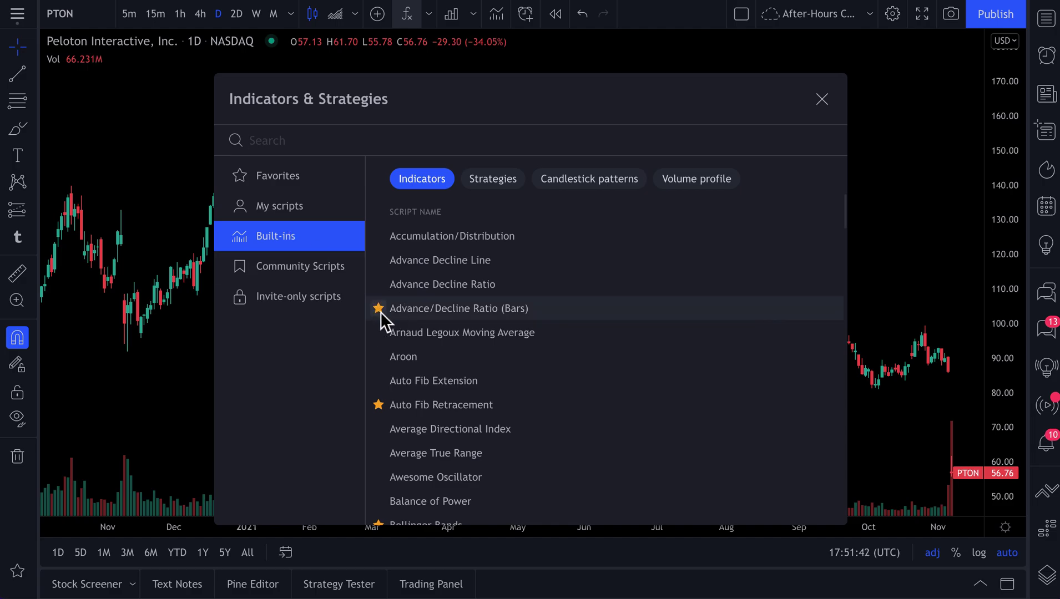
pyautogui.click(298, 180)
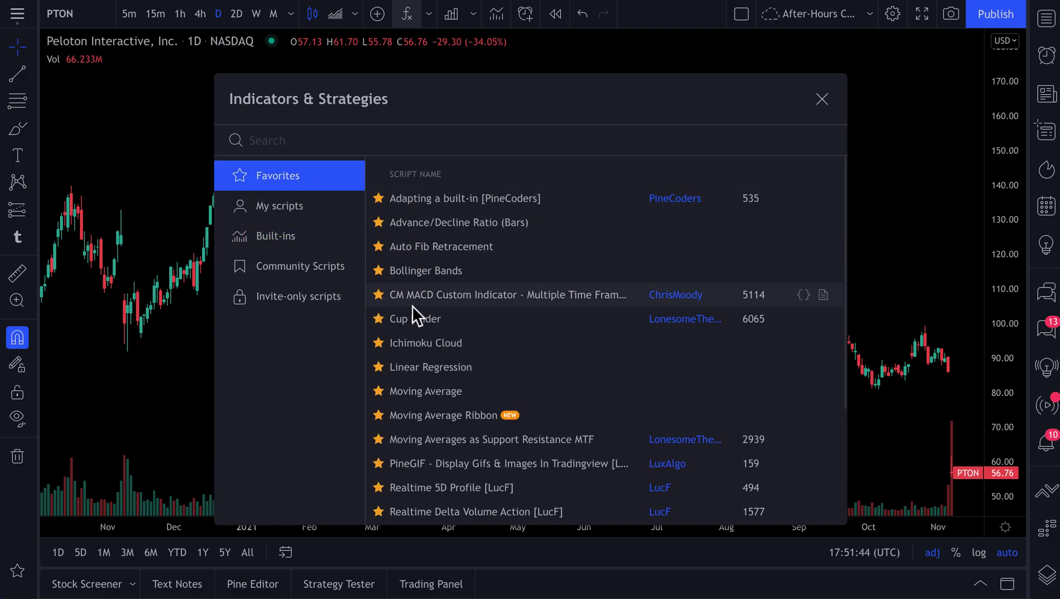
pyautogui.click(334, 236)
pyautogui.scroll(-3, 402, 373)
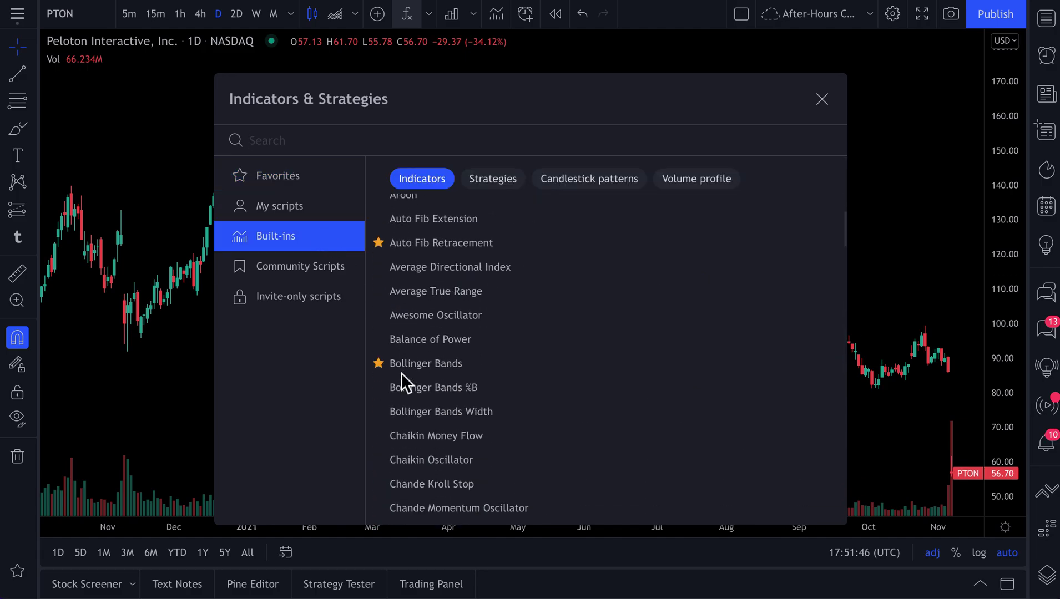
pyautogui.click(379, 413)
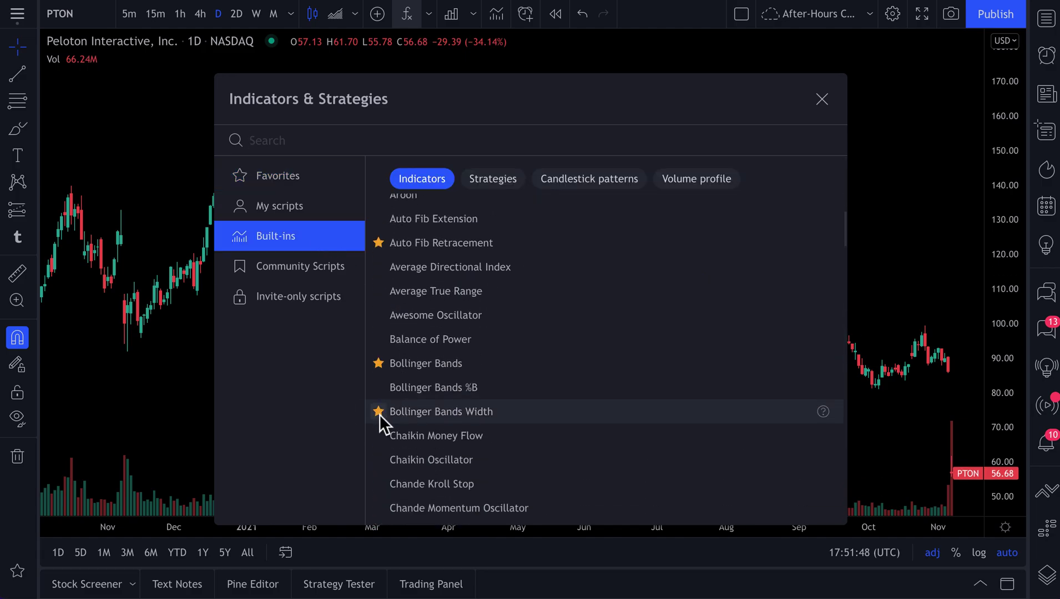
pyautogui.click(304, 182)
pyautogui.scroll(-3, 425, 350)
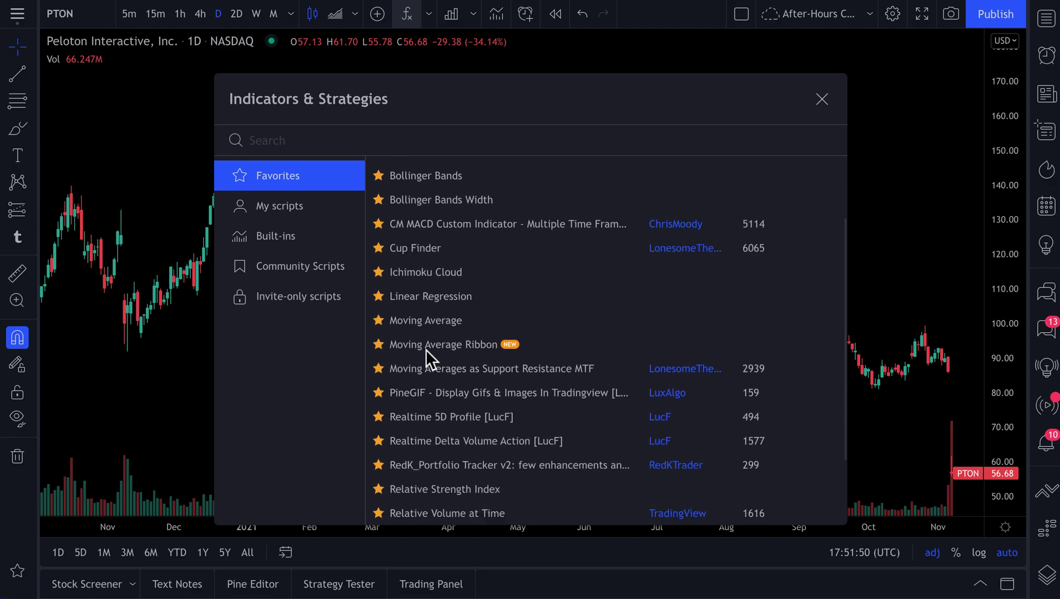
pyautogui.scroll(3, 426, 350)
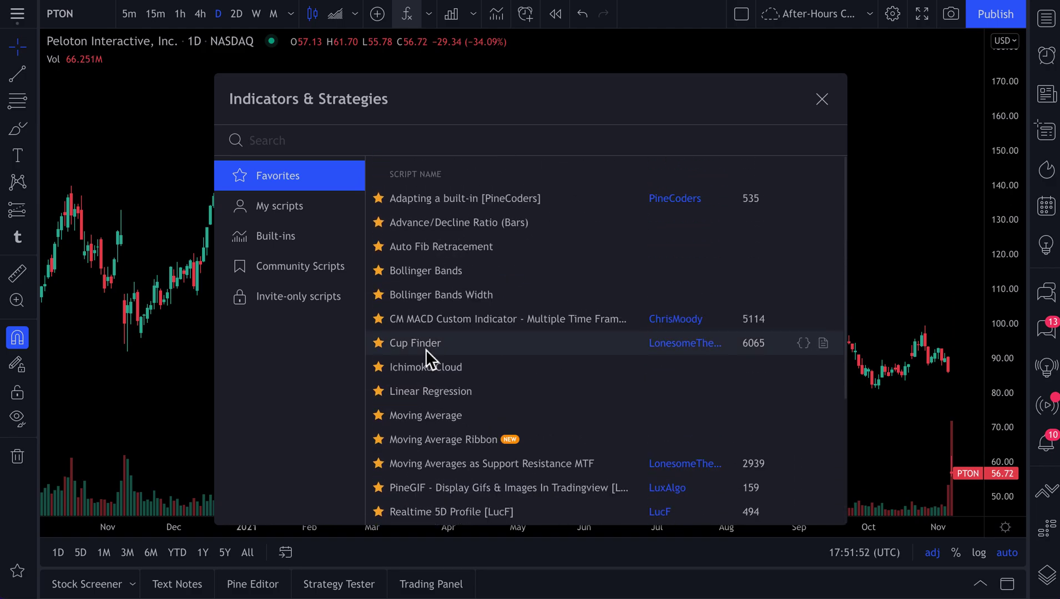
pyautogui.click(822, 99)
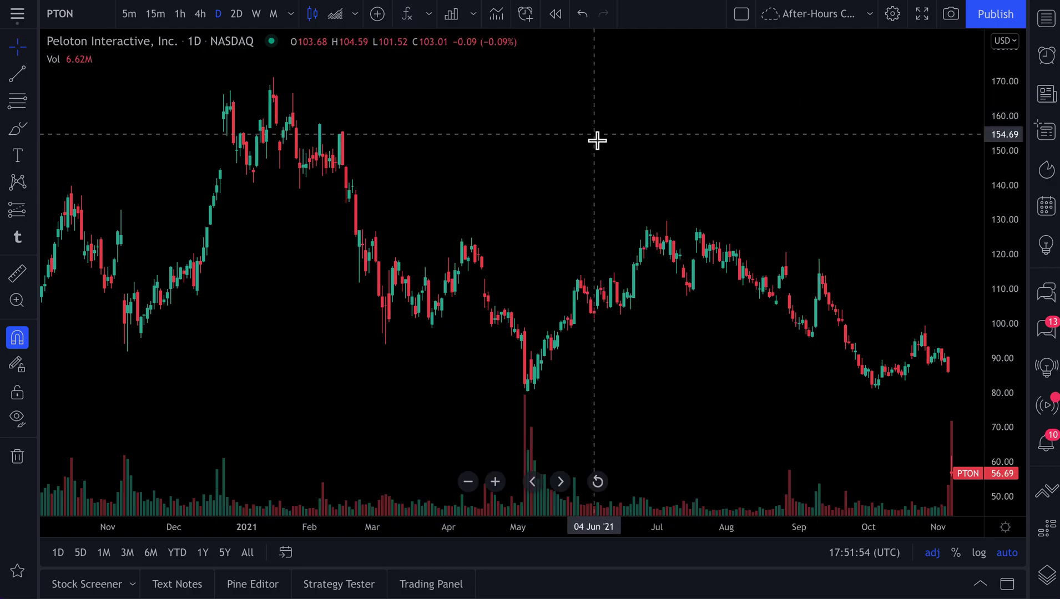
pyautogui.click(431, 19)
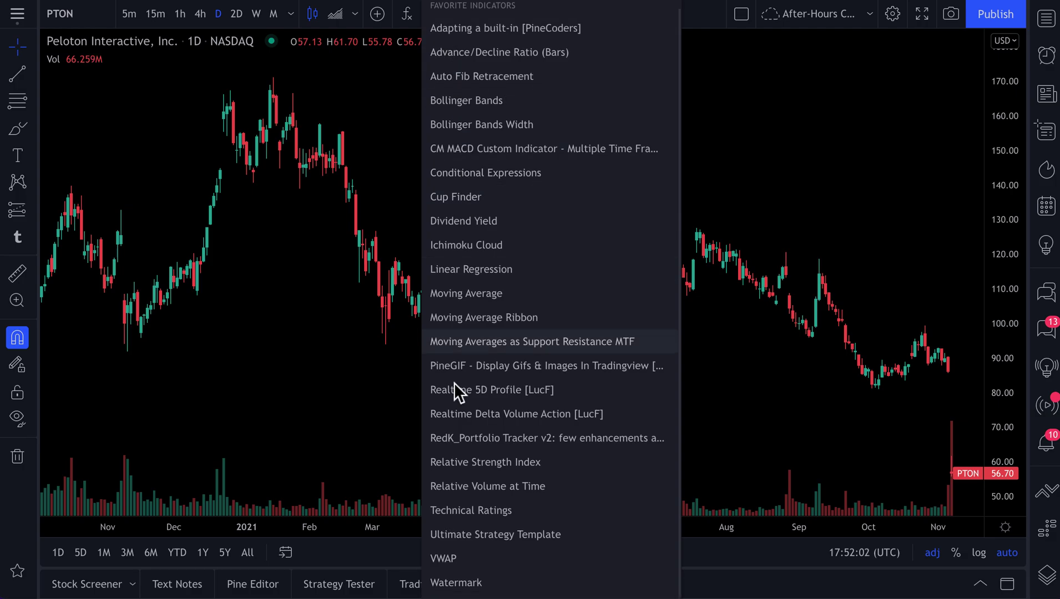
pyautogui.scroll(-1, 459, 540)
pyautogui.scroll(1, 477, 211)
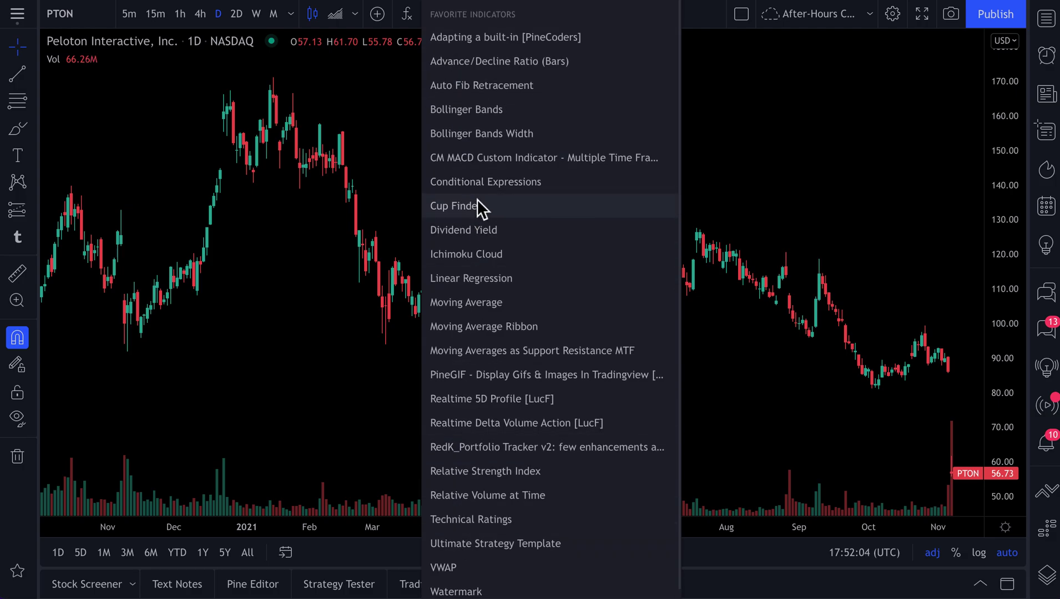
pyautogui.click(411, 114)
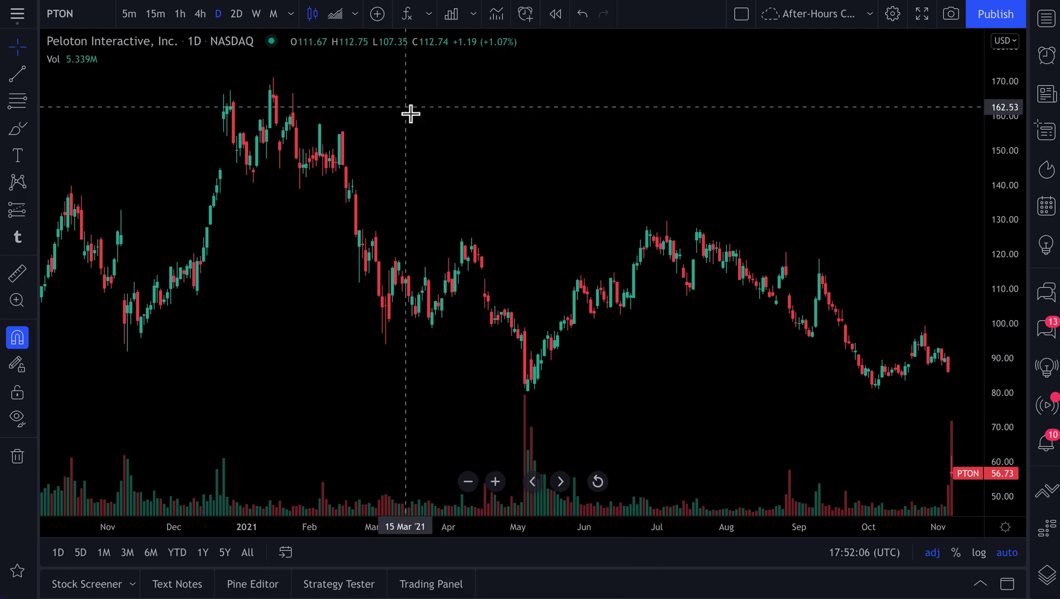
pyautogui.click(408, 15)
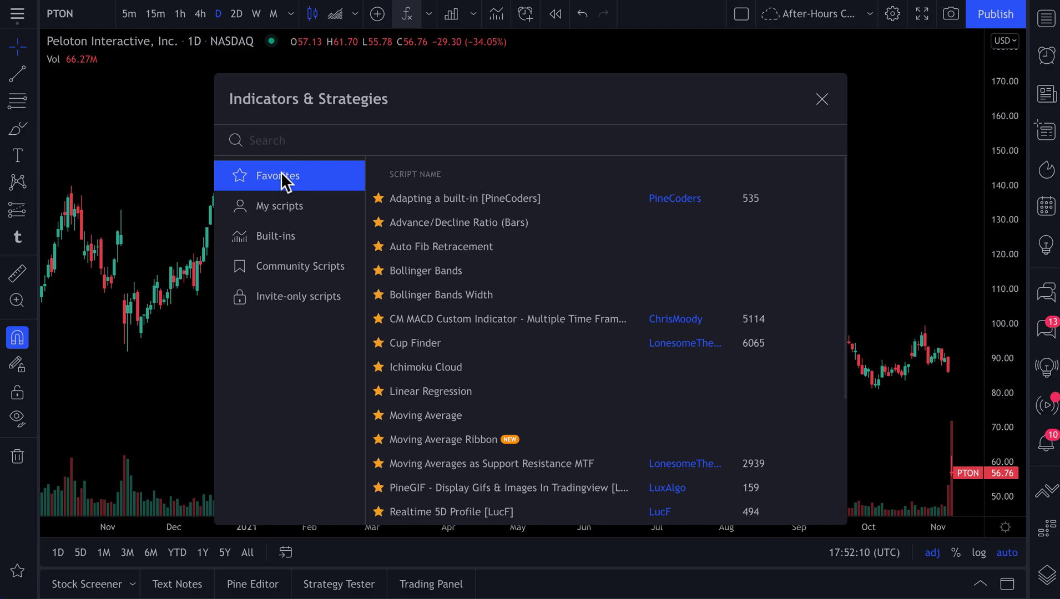
pyautogui.scroll(-3, 468, 262)
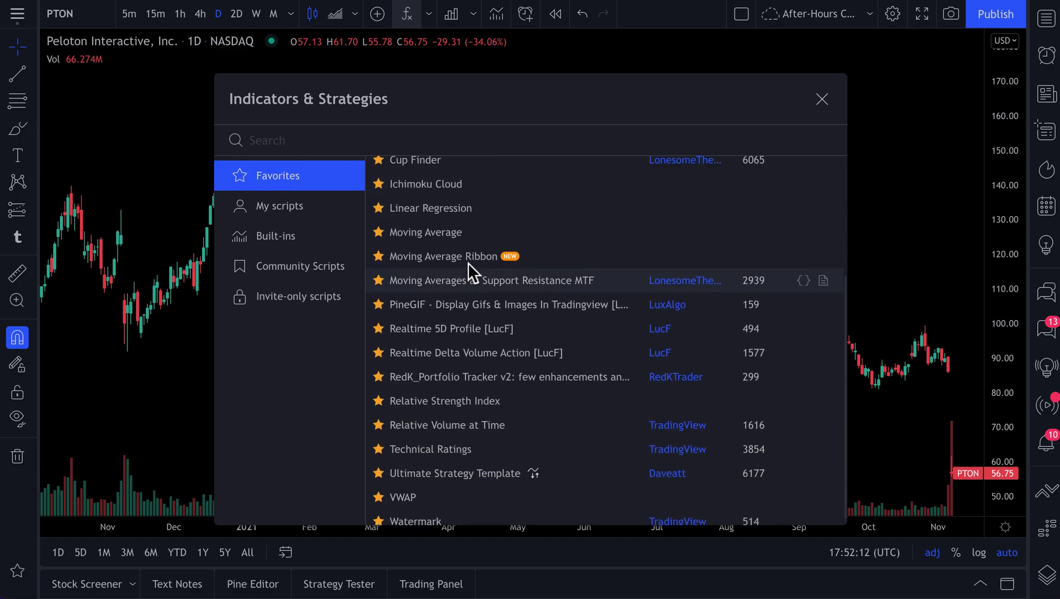
pyautogui.scroll(3, 457, 195)
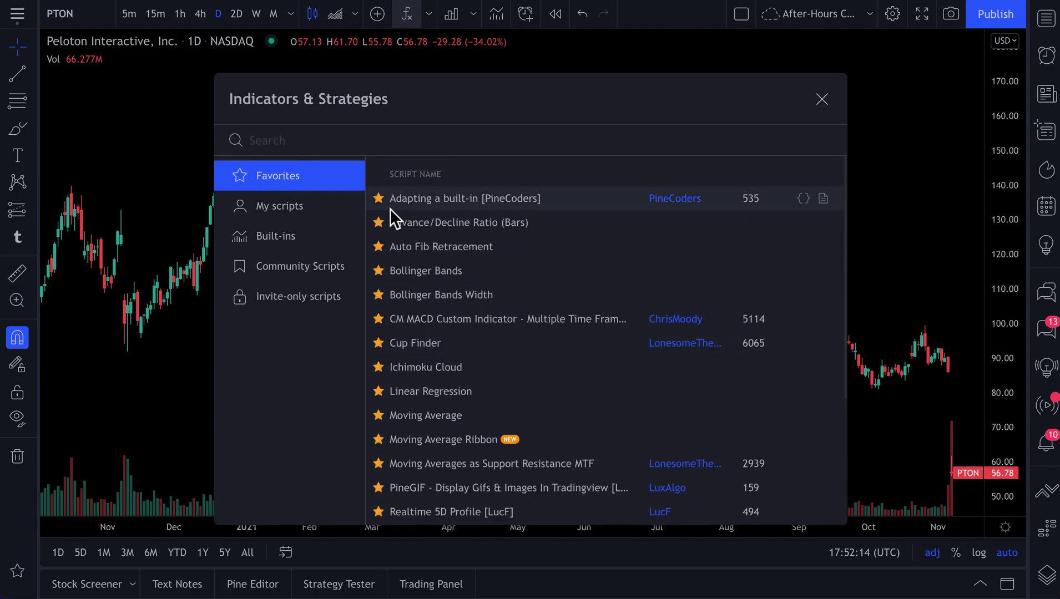
pyautogui.click(822, 99)
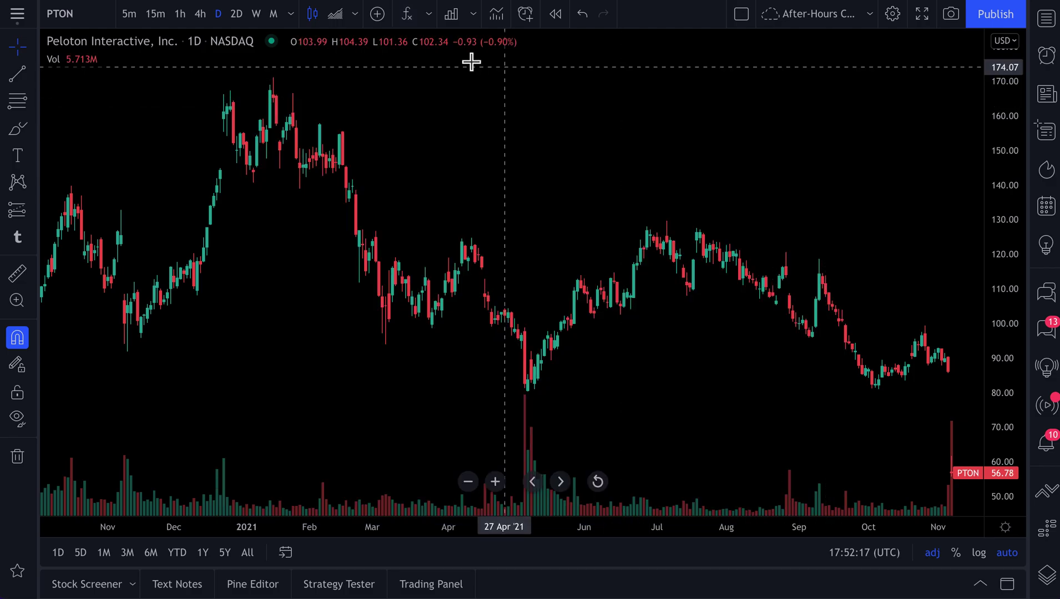
pyautogui.click(431, 16)
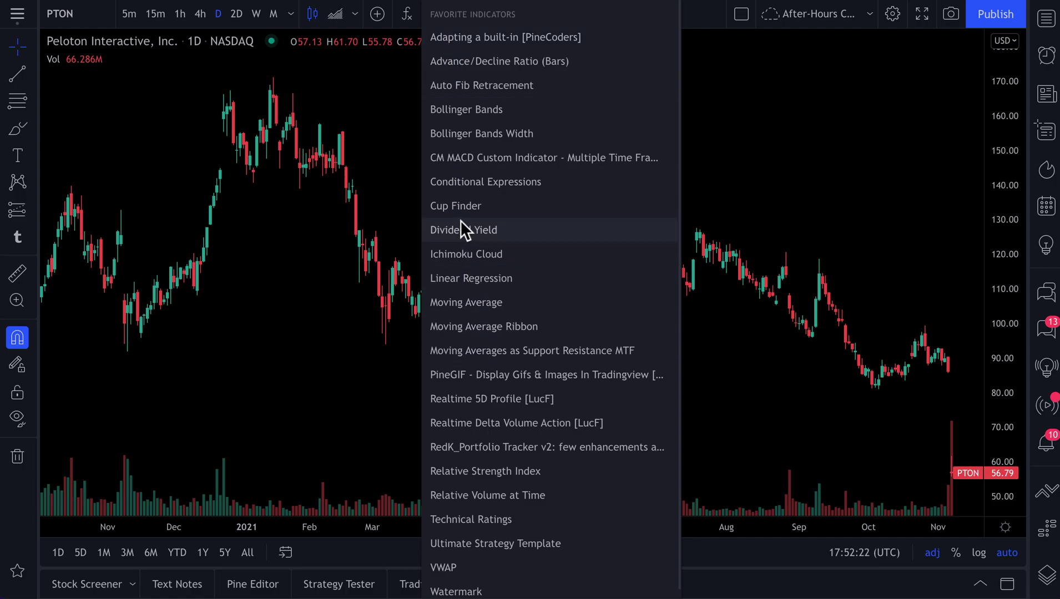
# Apply Bollinger Bands from the favorite indicators menu to the PTON daily chart and zoom out.
pyautogui.click(470, 109)
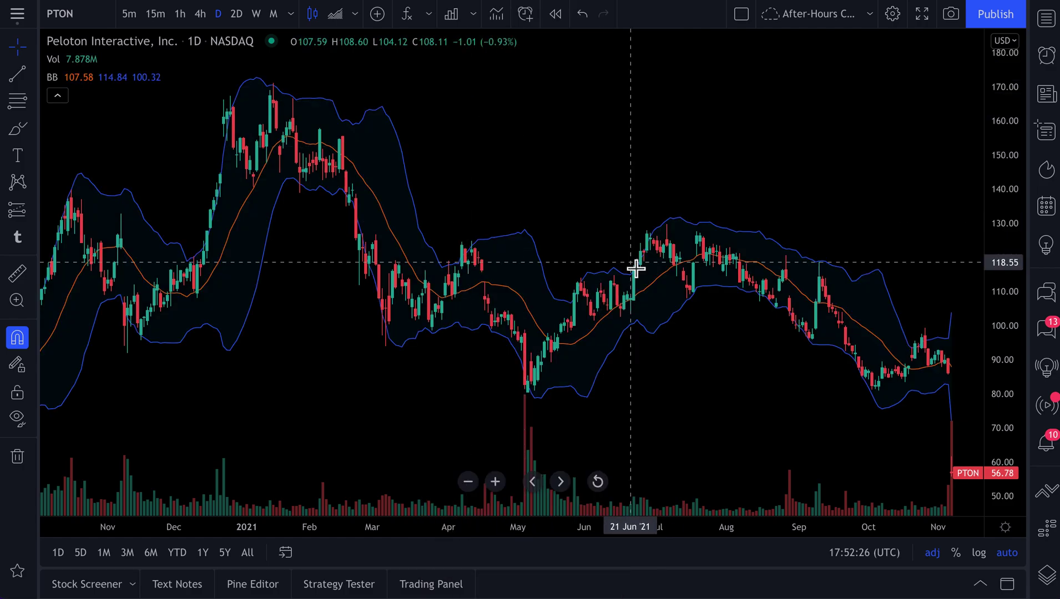
pyautogui.scroll(-5, 641, 291)
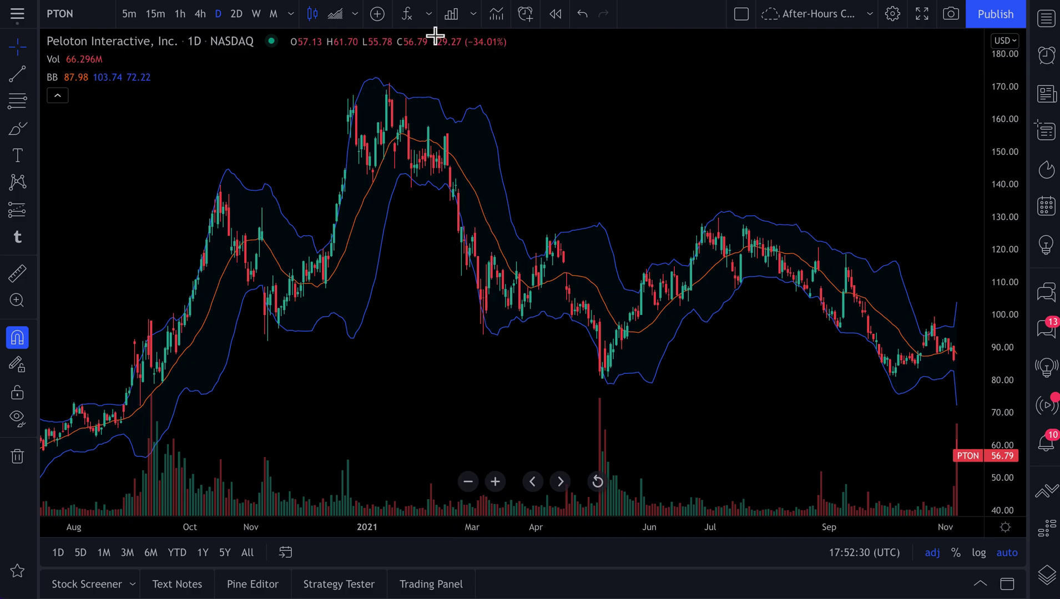
pyautogui.click(429, 16)
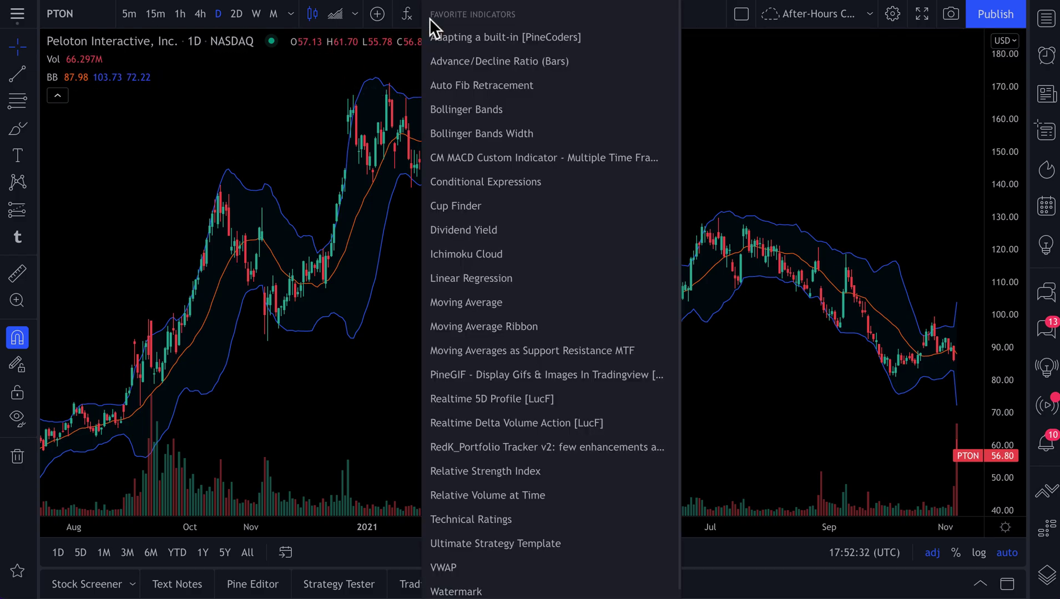
# Unstar every favorite script, including the portfolio tracker and Relative Strength Index, in Indicators & Strategies.
pyautogui.click(411, 16)
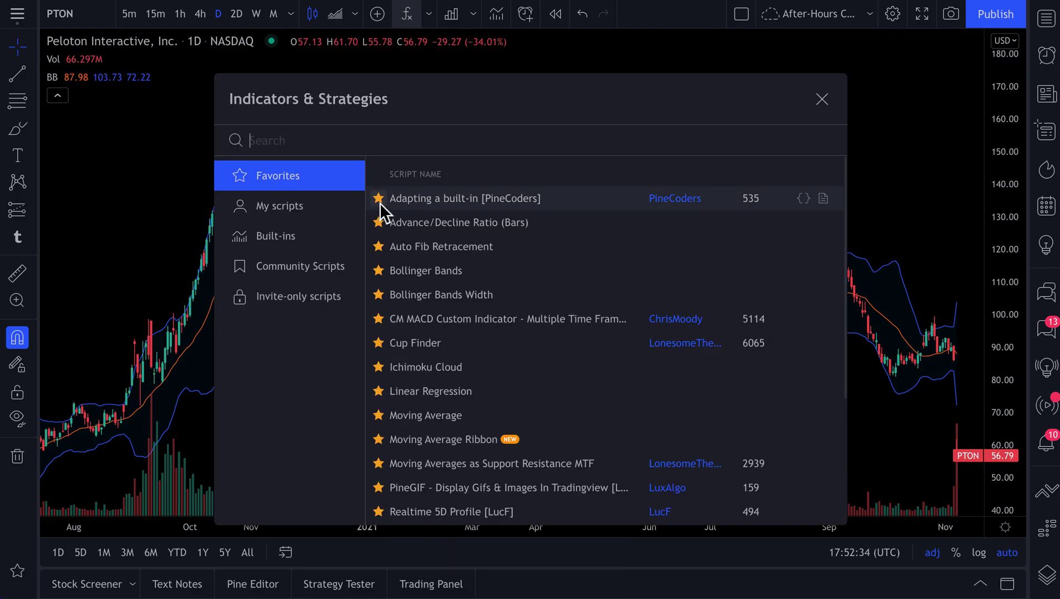
pyautogui.scroll(-3, 380, 202)
pyautogui.scroll(-5, 379, 202)
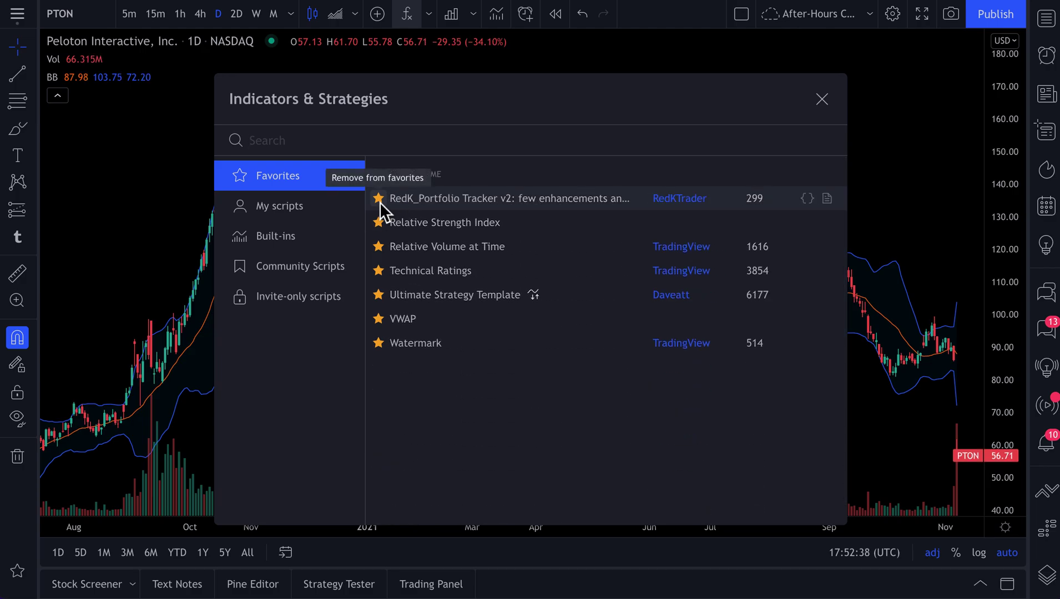
pyautogui.click(379, 199)
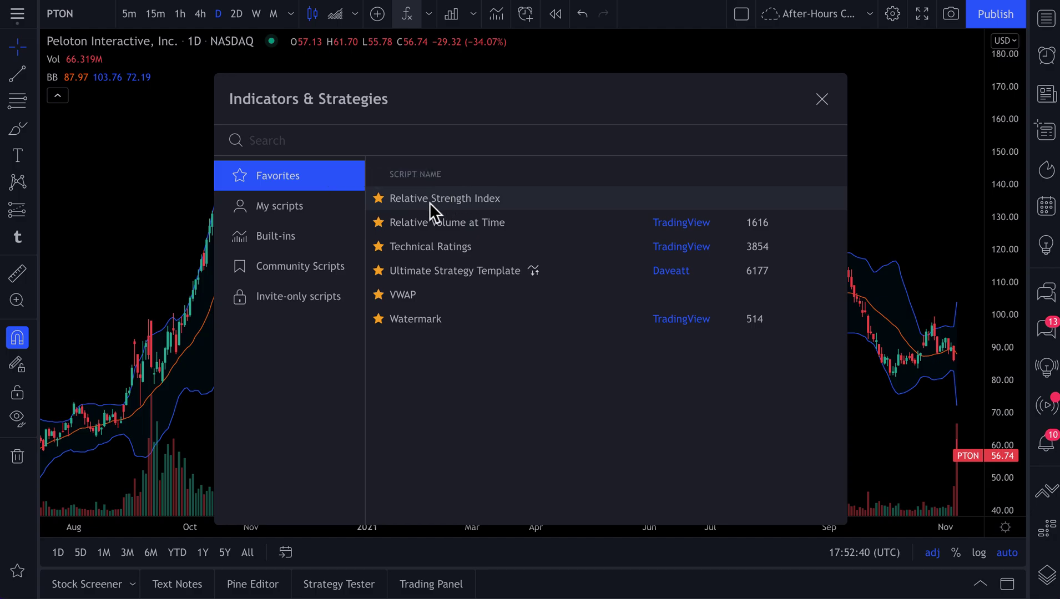
pyautogui.click(379, 198)
pyautogui.click(379, 199)
pyautogui.click(380, 199)
pyautogui.click(379, 198)
pyautogui.click(379, 198)
pyautogui.click(379, 199)
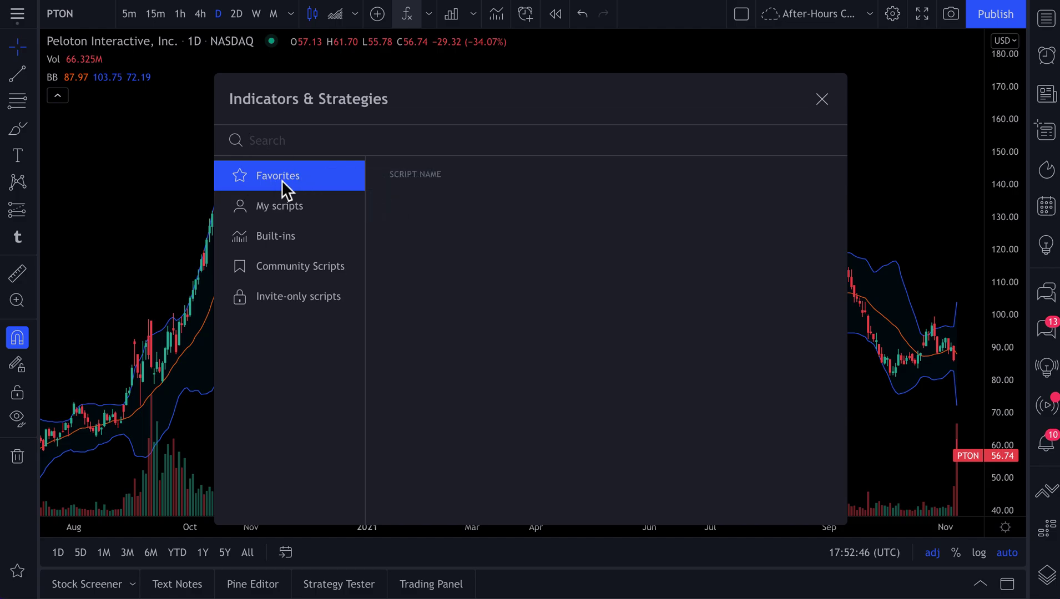
pyautogui.click(837, 113)
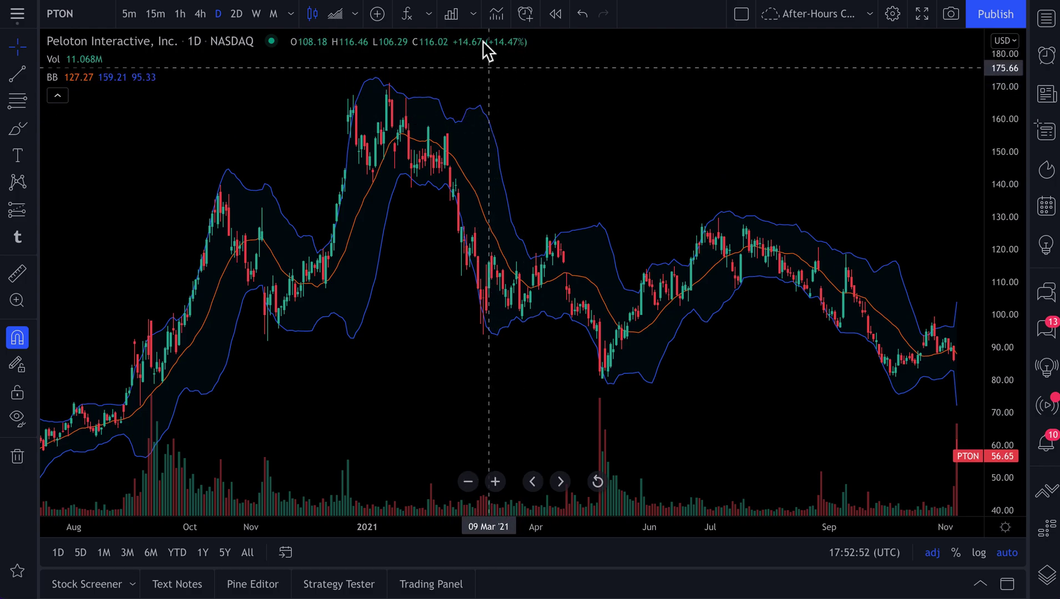
# Add a quarterly Total revenue pane below the PTON chart from the Financials list.
pyautogui.click(453, 17)
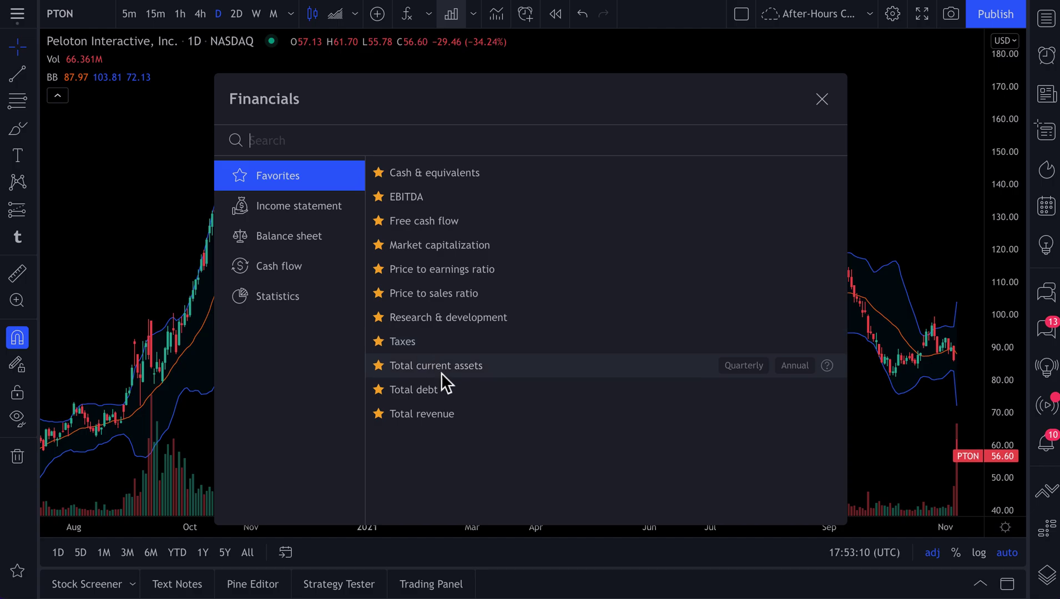
pyautogui.click(431, 415)
pyautogui.click(822, 100)
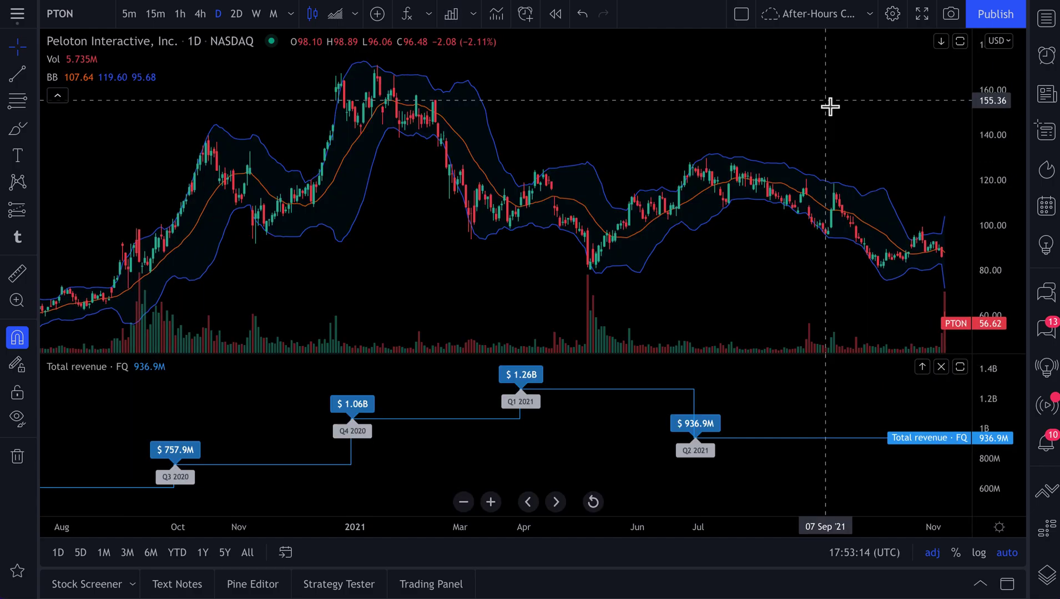
# Zoom and pan the revenue pane to line up the quarters, then delete the Total revenue pane.
pyautogui.scroll(-5, 539, 408)
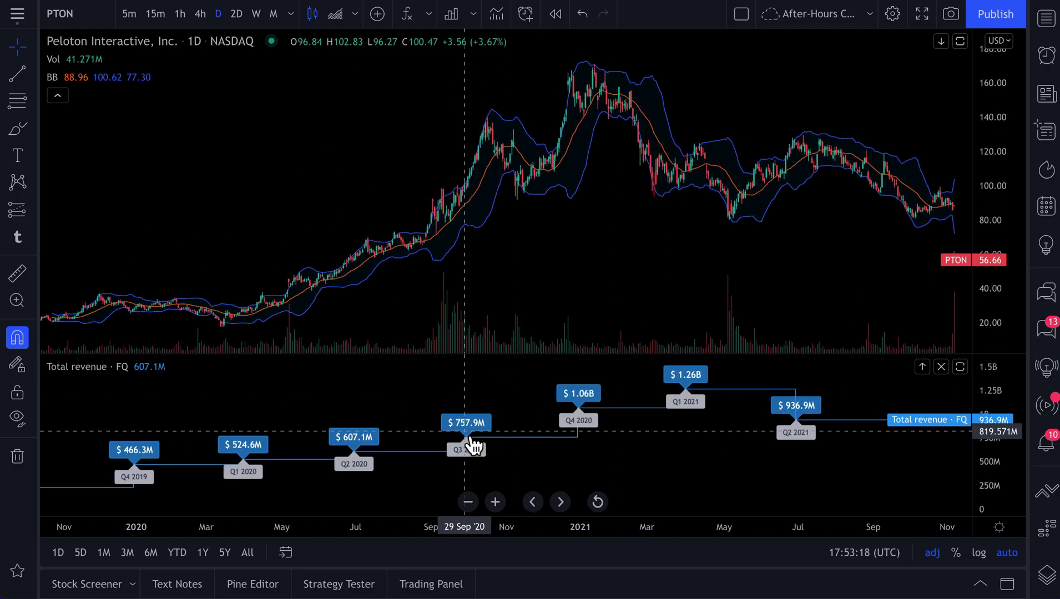
pyautogui.moveTo(80, 50)
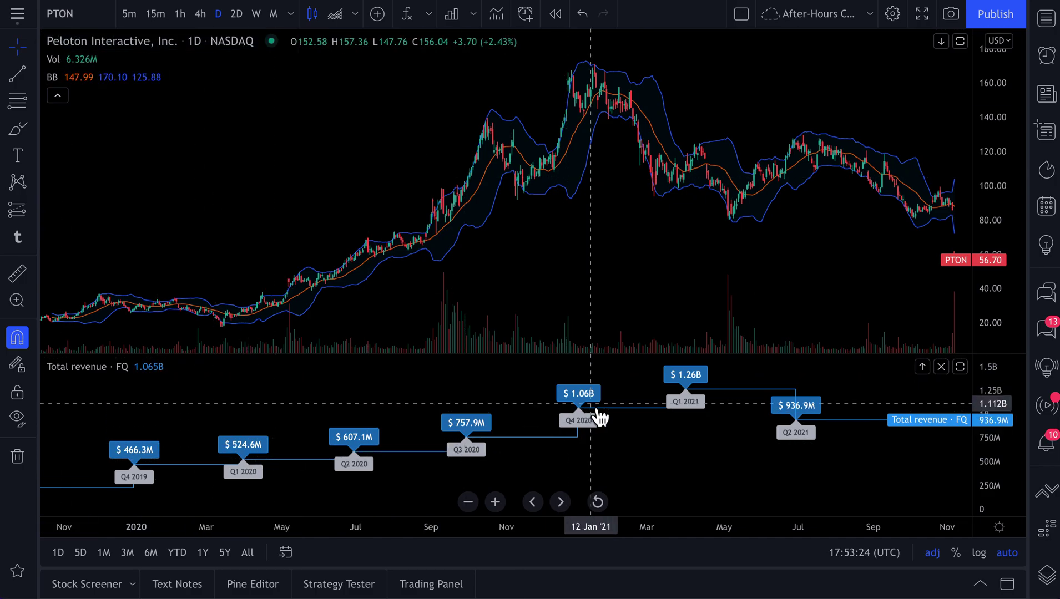
pyautogui.click(794, 462)
pyautogui.moveTo(797, 466); pyautogui.dragTo(622, 468)
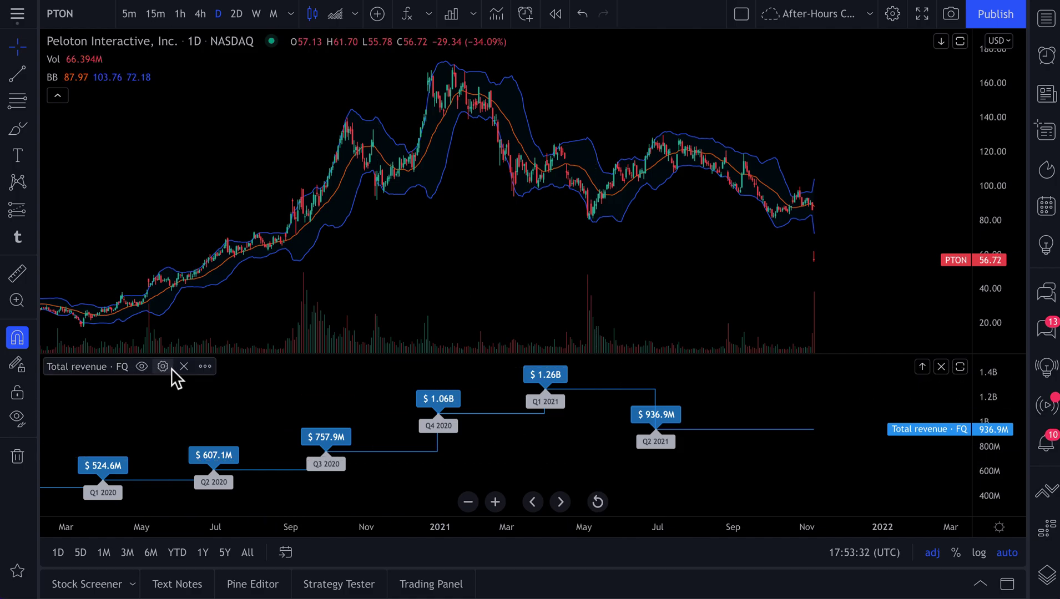
pyautogui.click(165, 371)
pyautogui.click(474, 17)
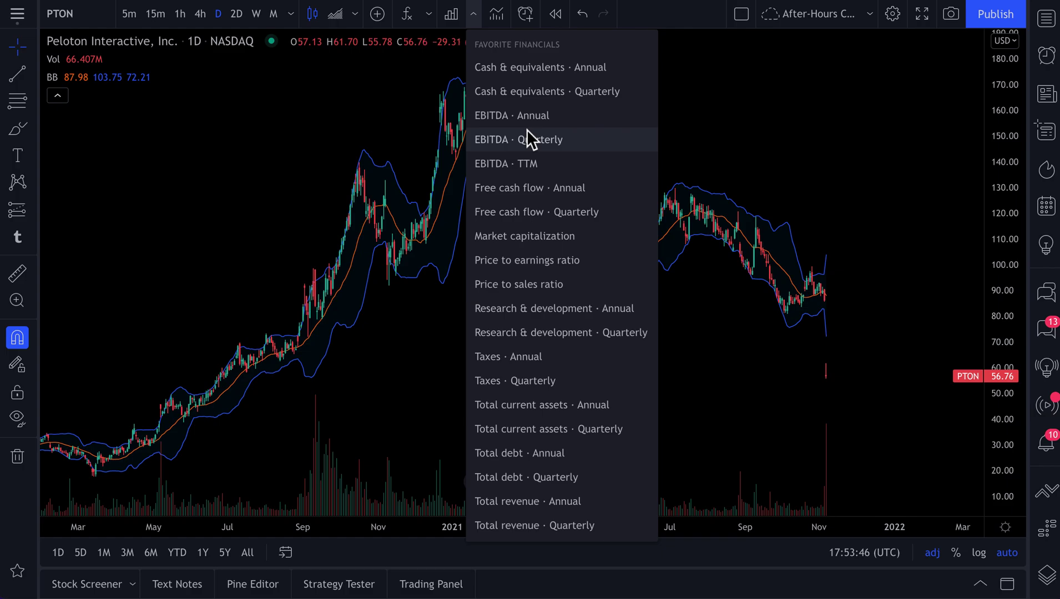
# Add a Free cash flow · Quarterly pane from the favorite financials menu.
pyautogui.click(536, 212)
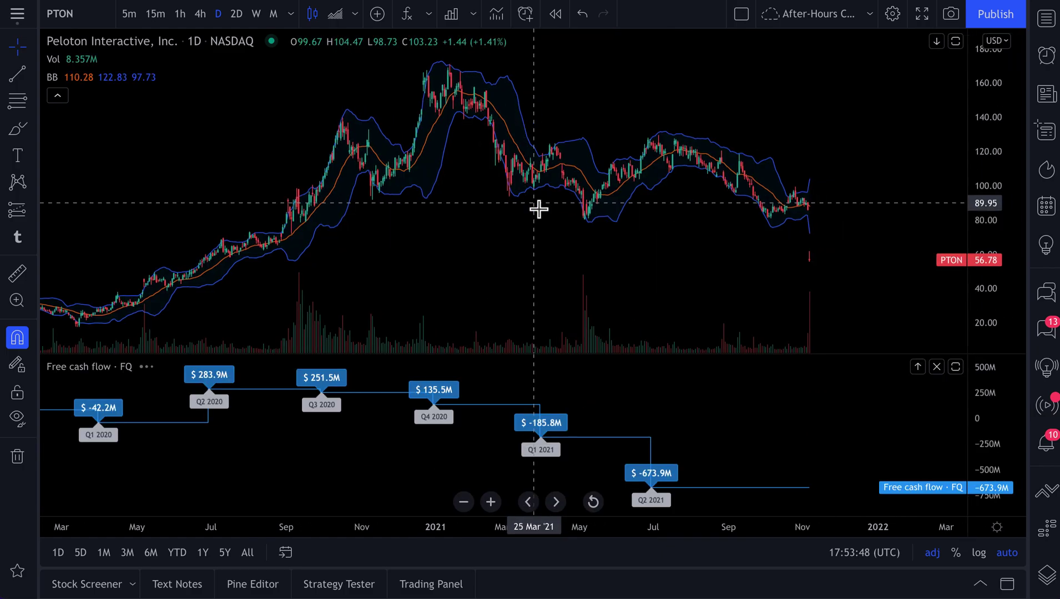
pyautogui.scroll(-5, 509, 431)
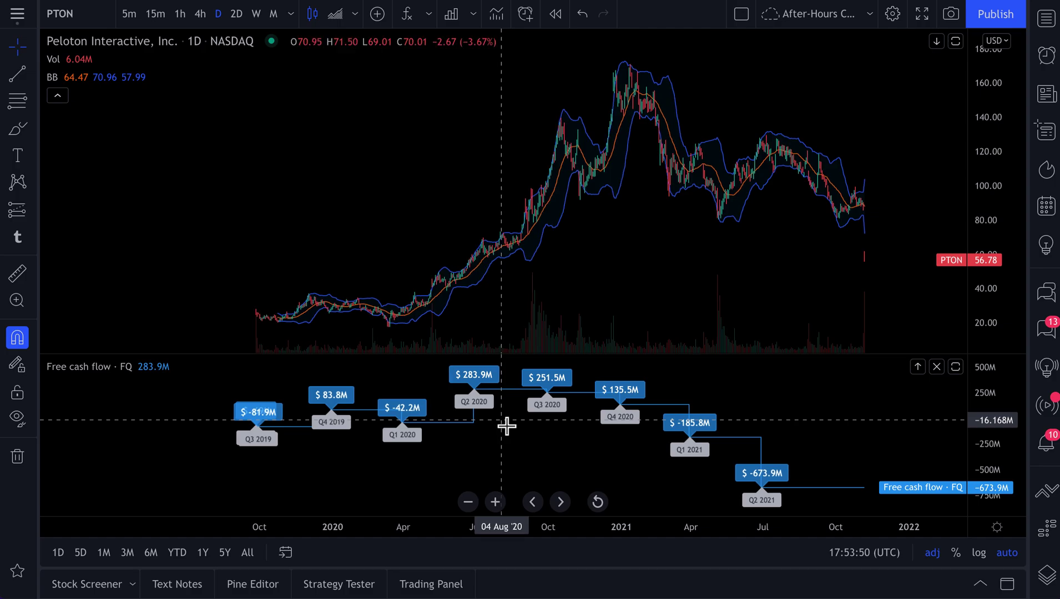
pyautogui.scroll(5, 510, 428)
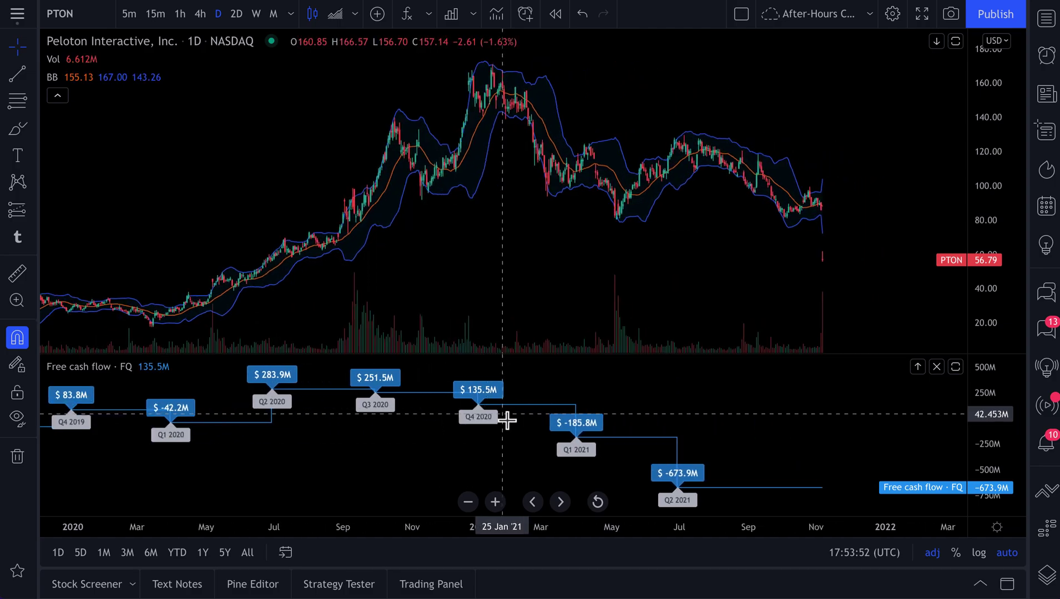
# Unstar all six favorite financial metrics in the Financials window.
pyautogui.click(430, 15)
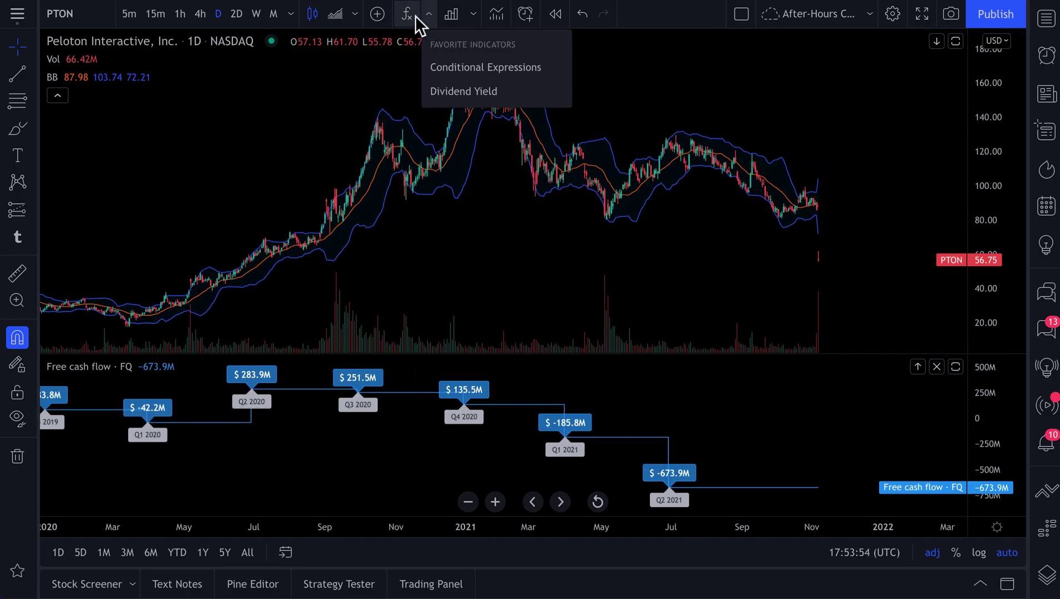
pyautogui.click(452, 14)
pyautogui.click(379, 174)
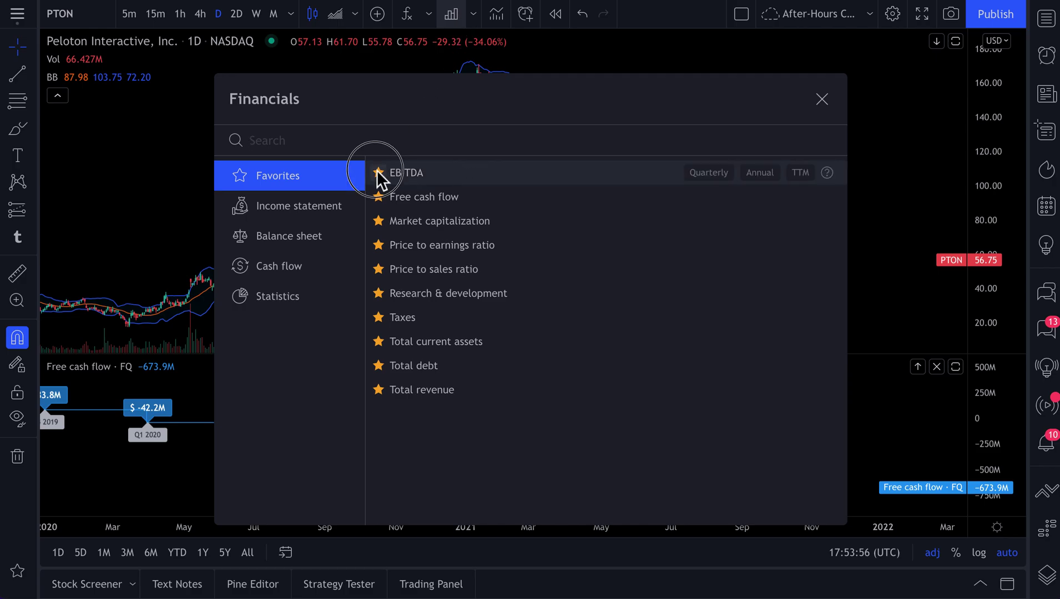
pyautogui.click(378, 174)
pyautogui.click(378, 174)
pyautogui.click(378, 174)
pyautogui.click(378, 174)
pyautogui.click(379, 174)
pyautogui.click(378, 173)
pyautogui.click(379, 173)
pyautogui.click(378, 174)
pyautogui.click(378, 173)
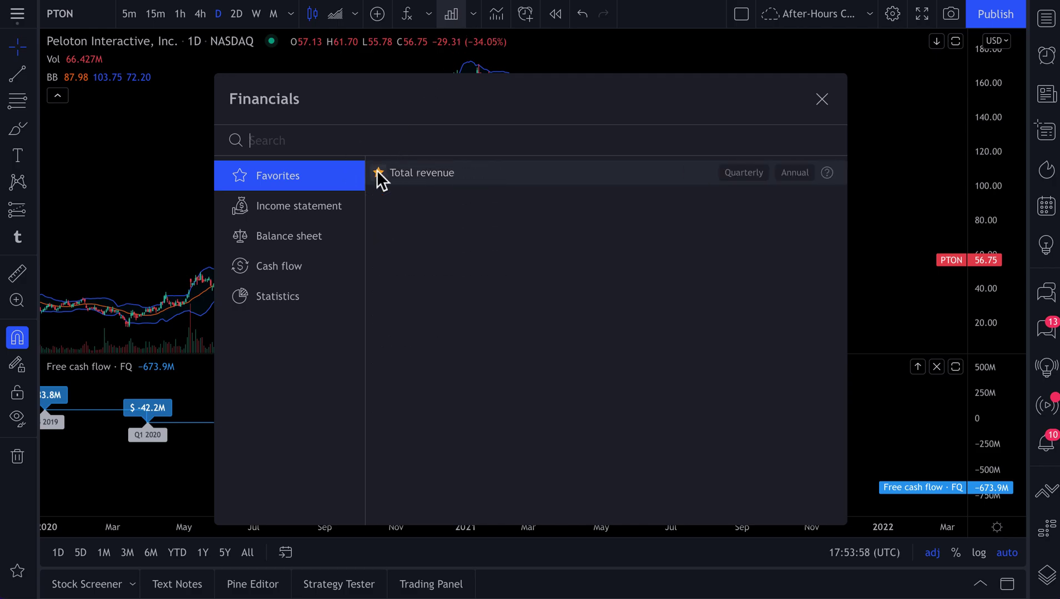
pyautogui.click(378, 174)
pyautogui.click(822, 99)
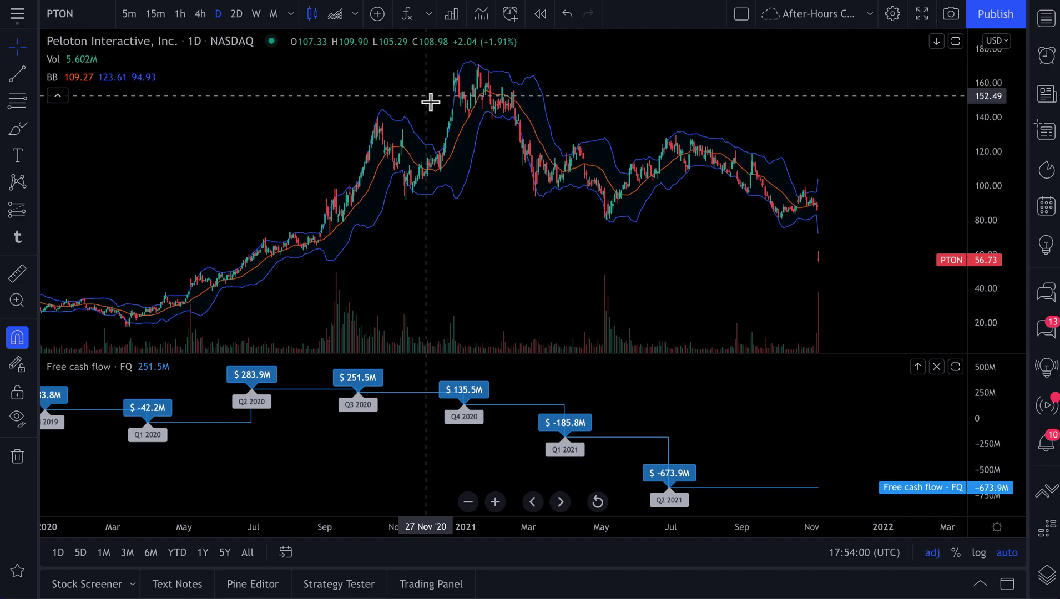
# Delete the Free cash flow pane and pan the PTON chart to May 2020–Nov 2021.
pyautogui.scroll(2, 268, 270)
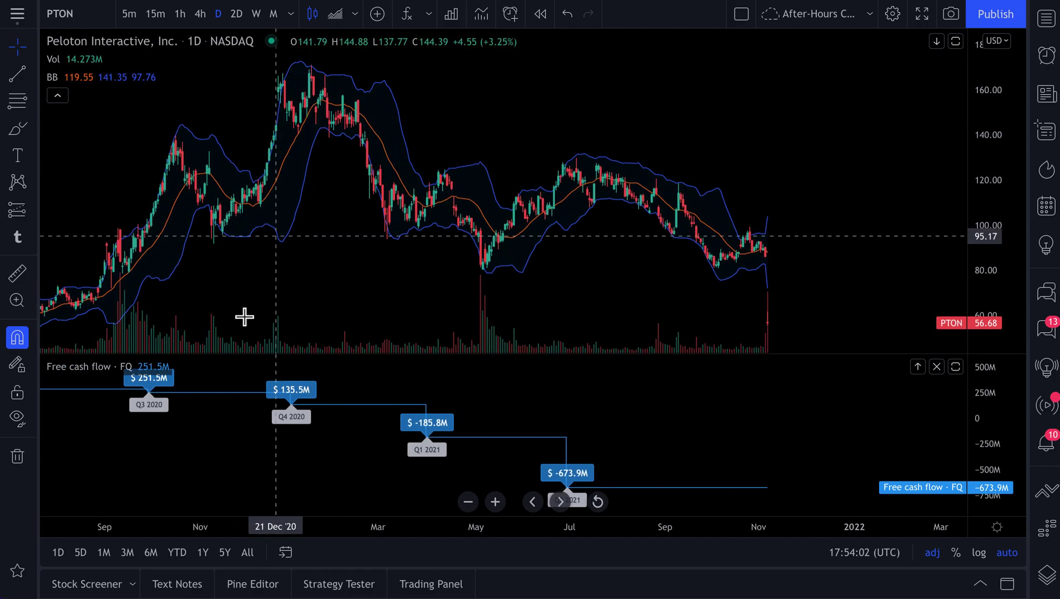
pyautogui.click(188, 366)
pyautogui.moveTo(291, 372); pyautogui.dragTo(458, 387)
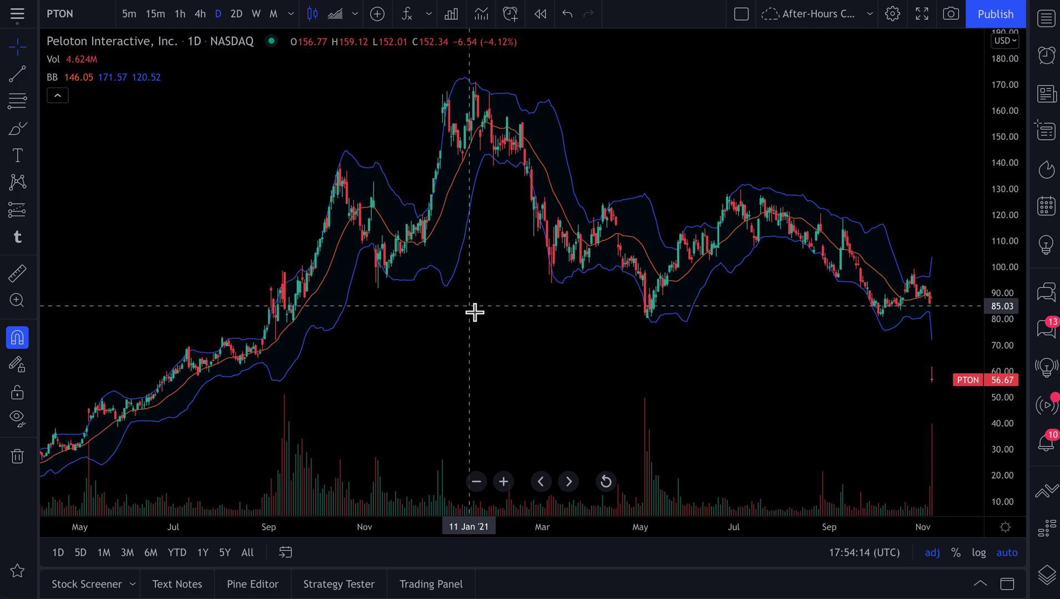
pyautogui.click(501, 322)
pyautogui.moveTo(501, 322); pyautogui.dragTo(425, 320)
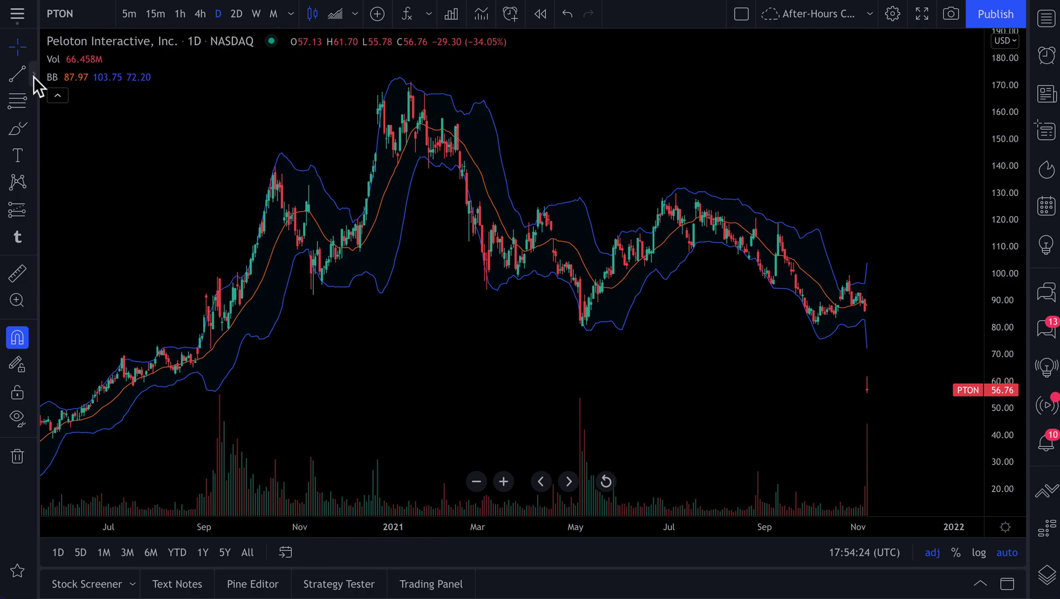
pyautogui.click(34, 79)
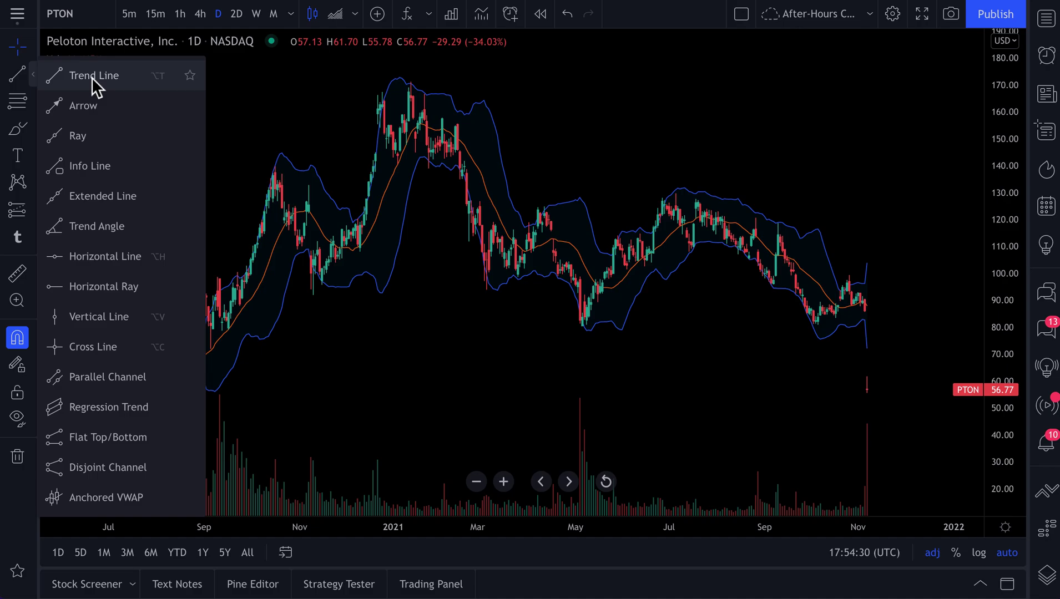
# Star Trend Line, Extended Line, Arrow, Horizontal Ray, Cross Line and Regression Trend in the line-tools flyout.
pyautogui.click(39, 74)
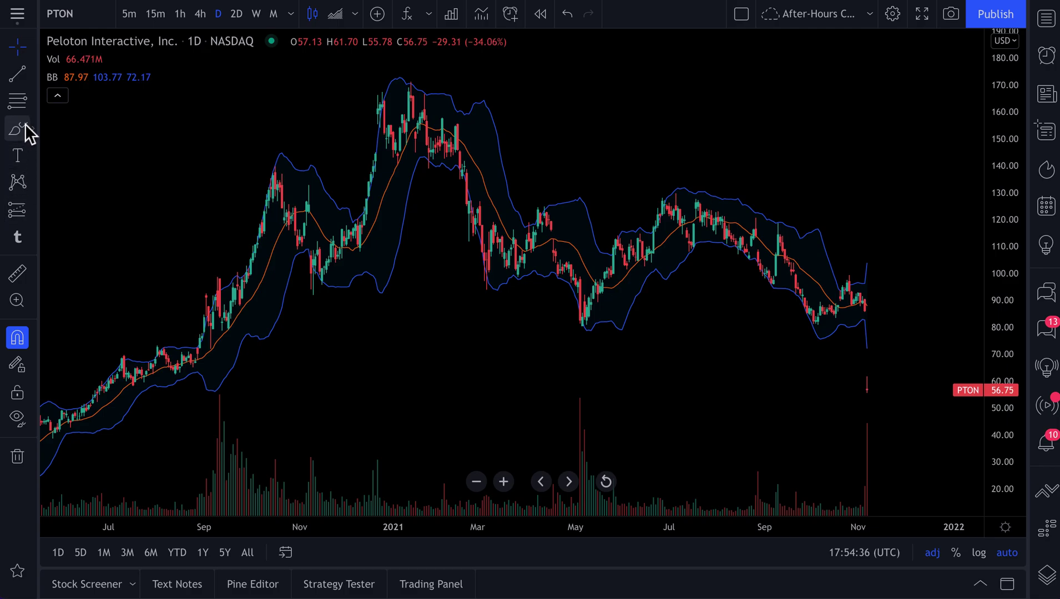
pyautogui.click(34, 78)
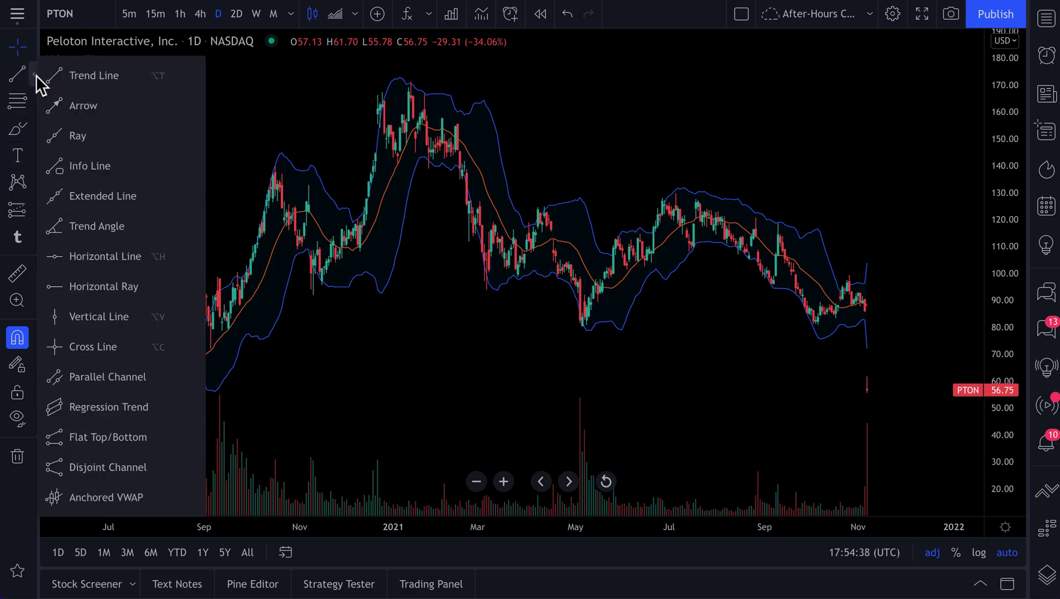
pyautogui.click(191, 82)
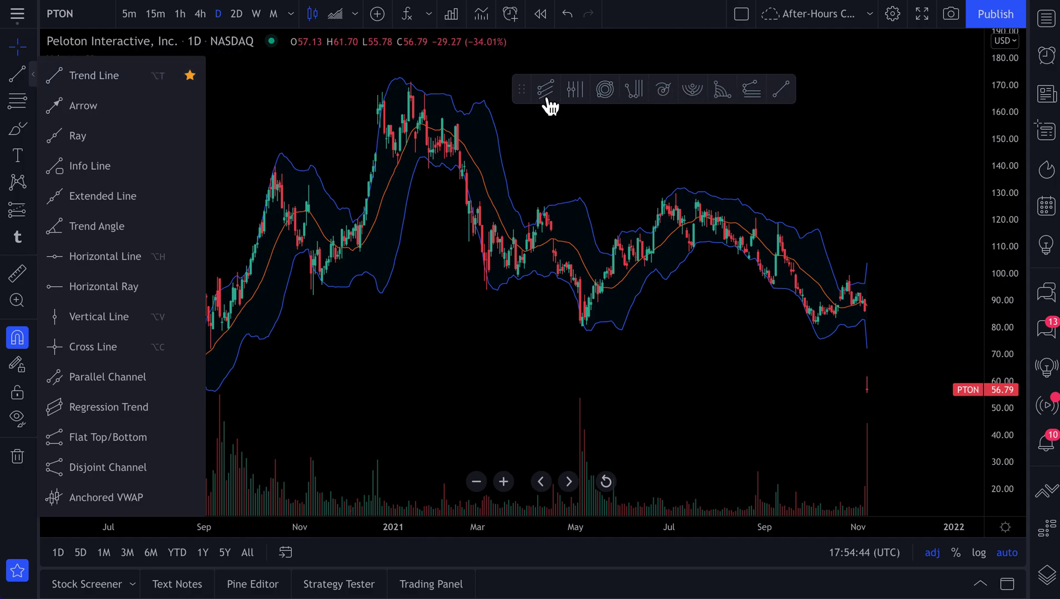
pyautogui.click(190, 196)
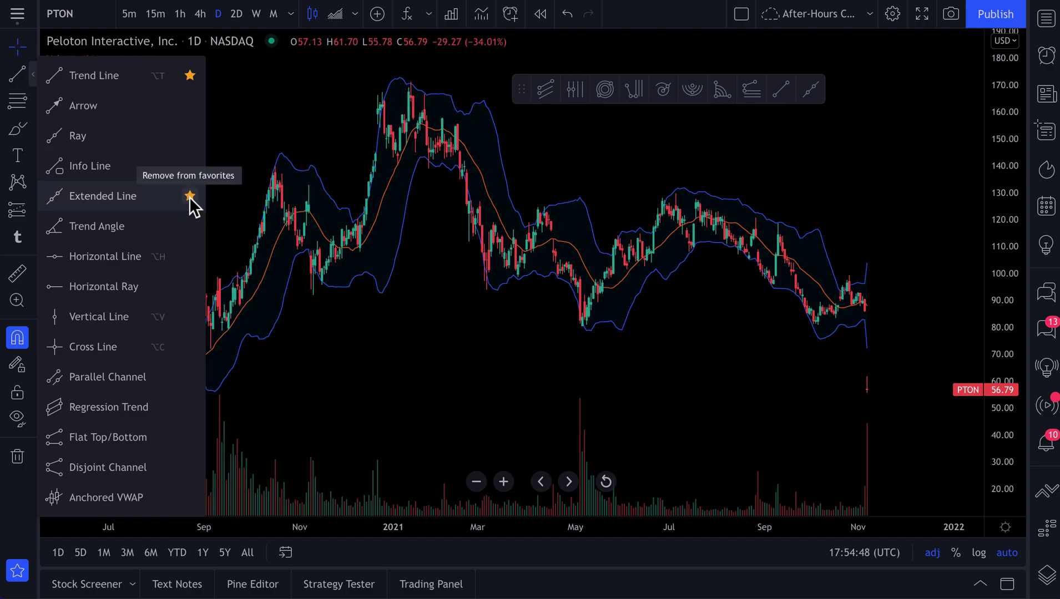
pyautogui.click(190, 105)
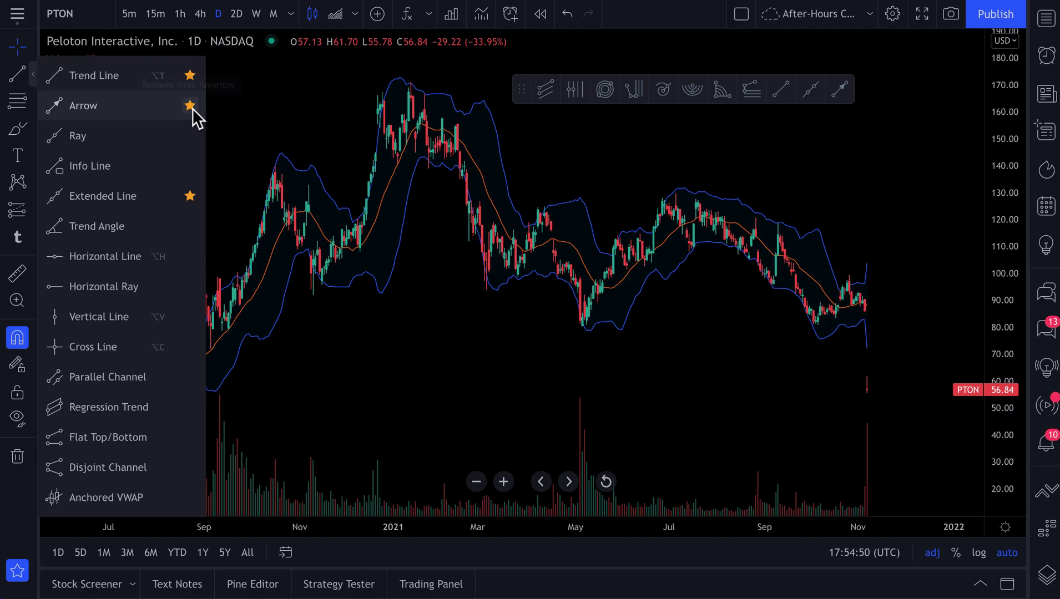
pyautogui.click(191, 286)
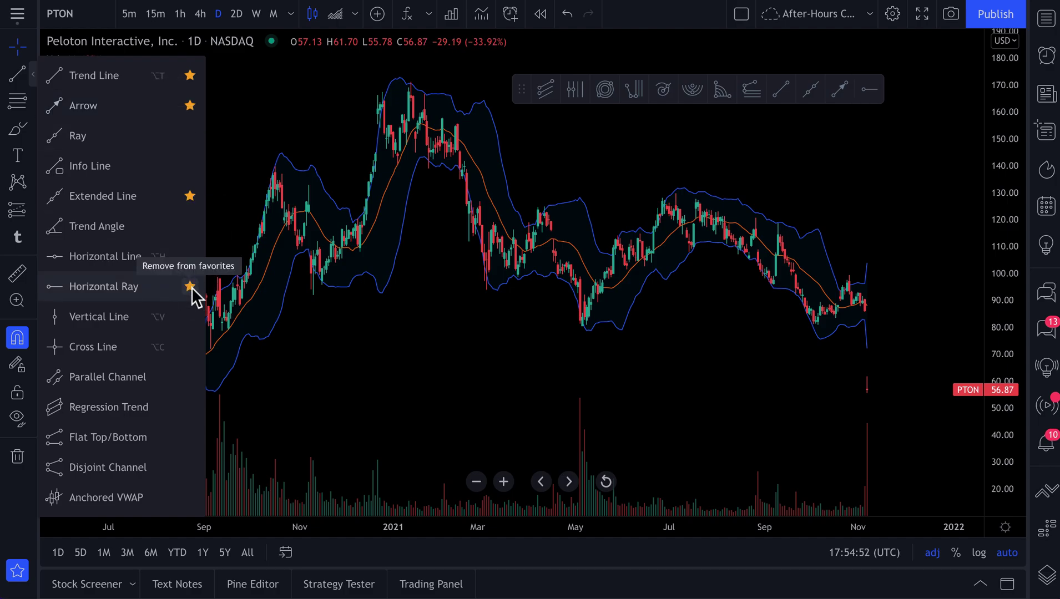
pyautogui.click(191, 347)
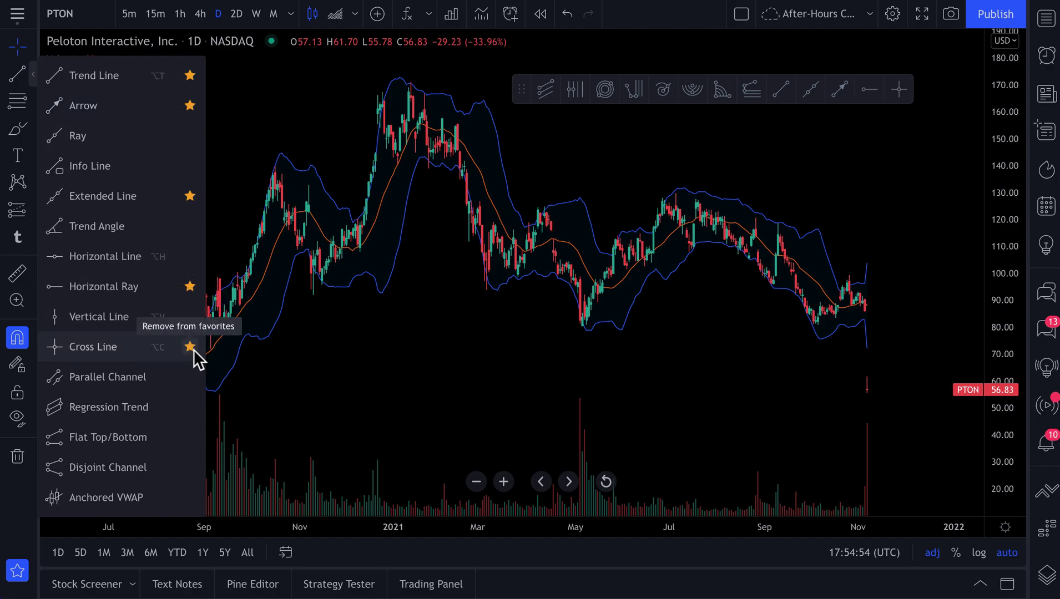
pyautogui.click(190, 408)
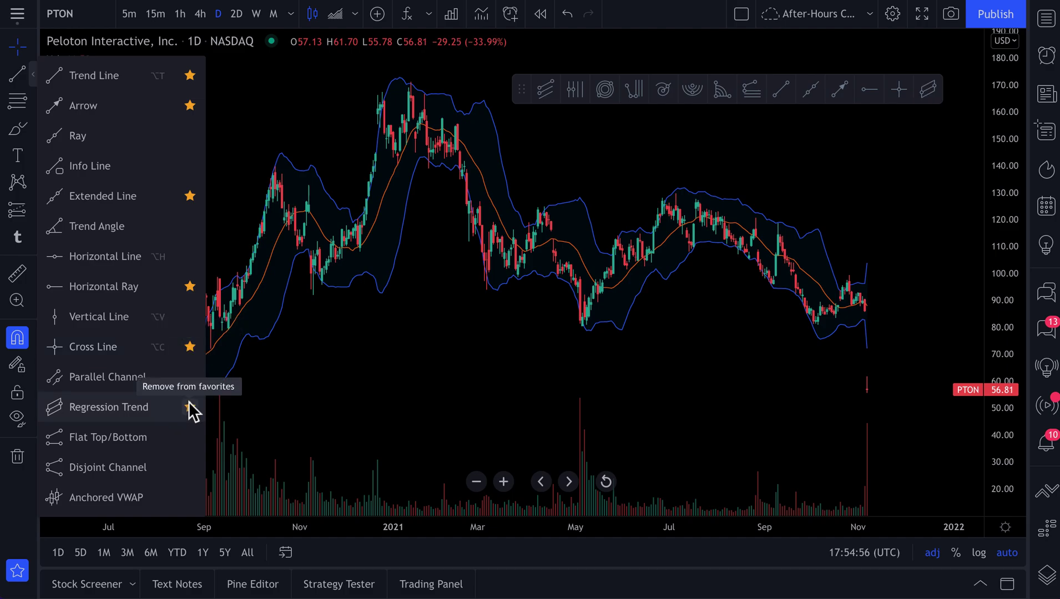
pyautogui.click(428, 18)
pyautogui.click(416, 18)
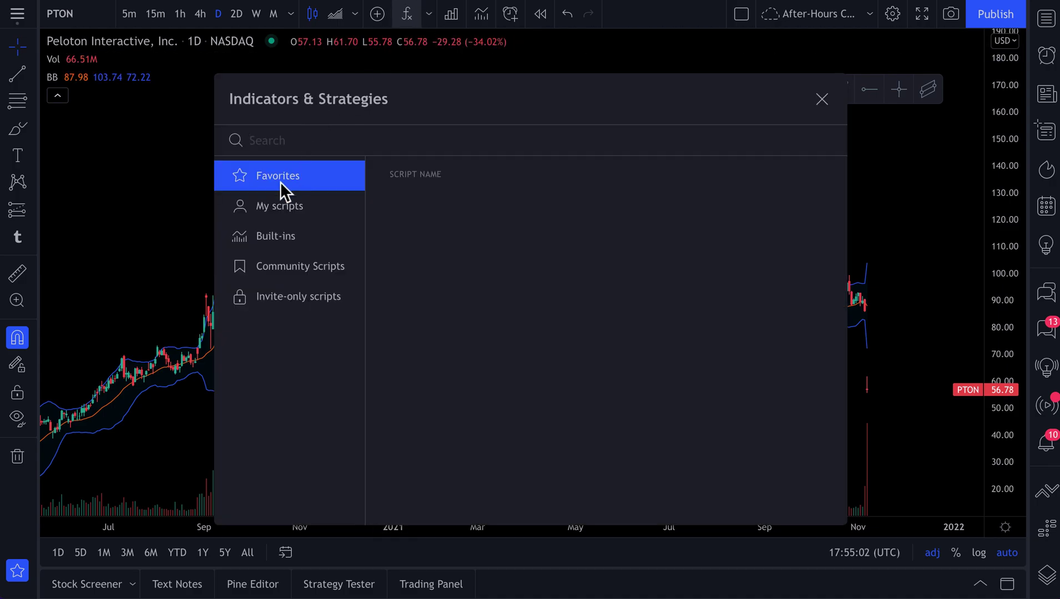
# Star and then unstar Total revenue in Financials, leaving the favorite financials empty.
pyautogui.click(454, 17)
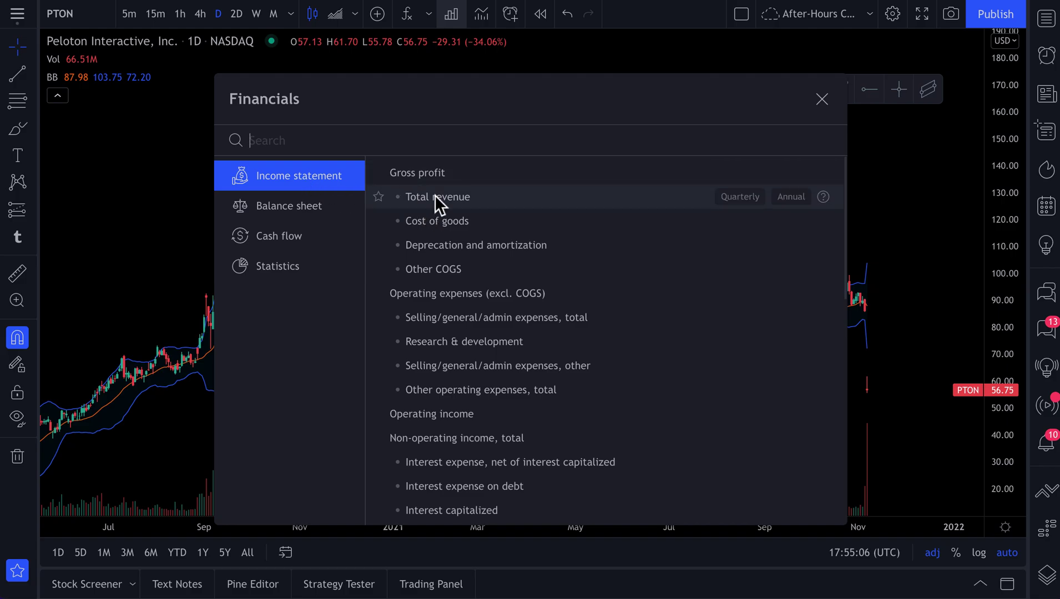
pyautogui.click(379, 197)
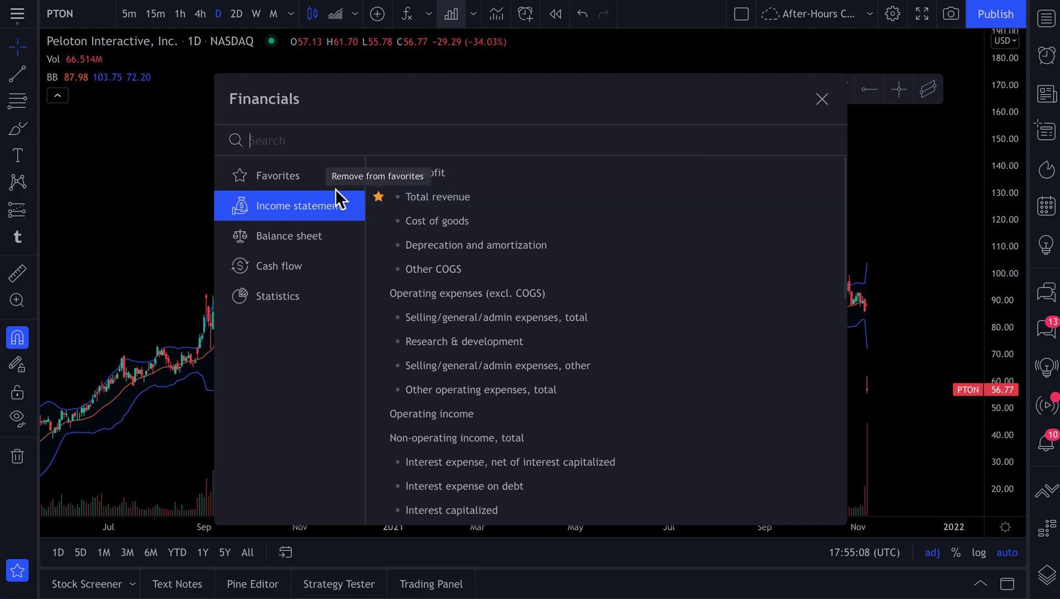
pyautogui.click(305, 181)
pyautogui.click(378, 175)
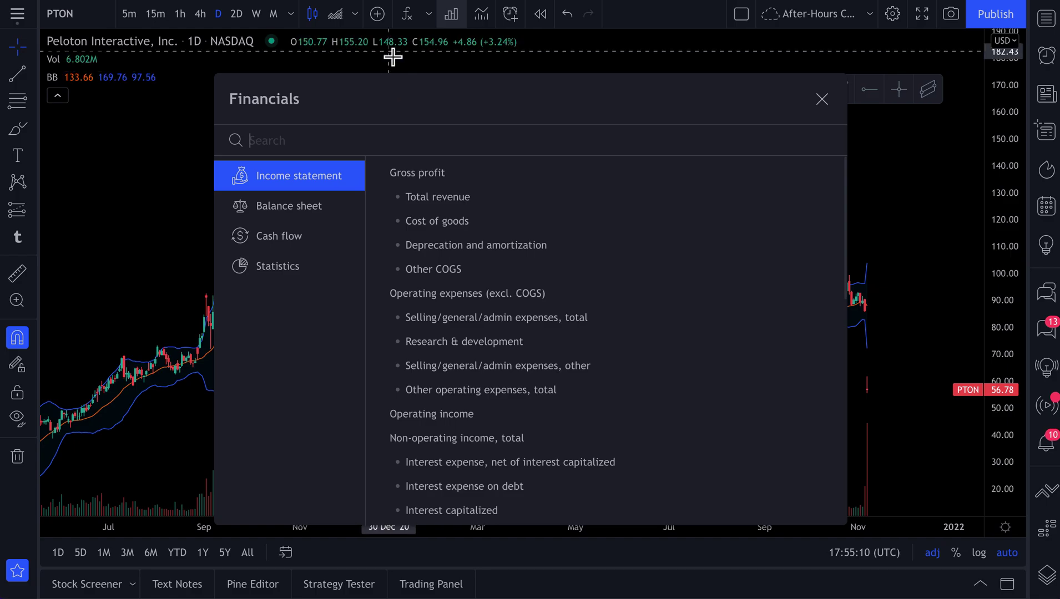
pyautogui.click(356, 16)
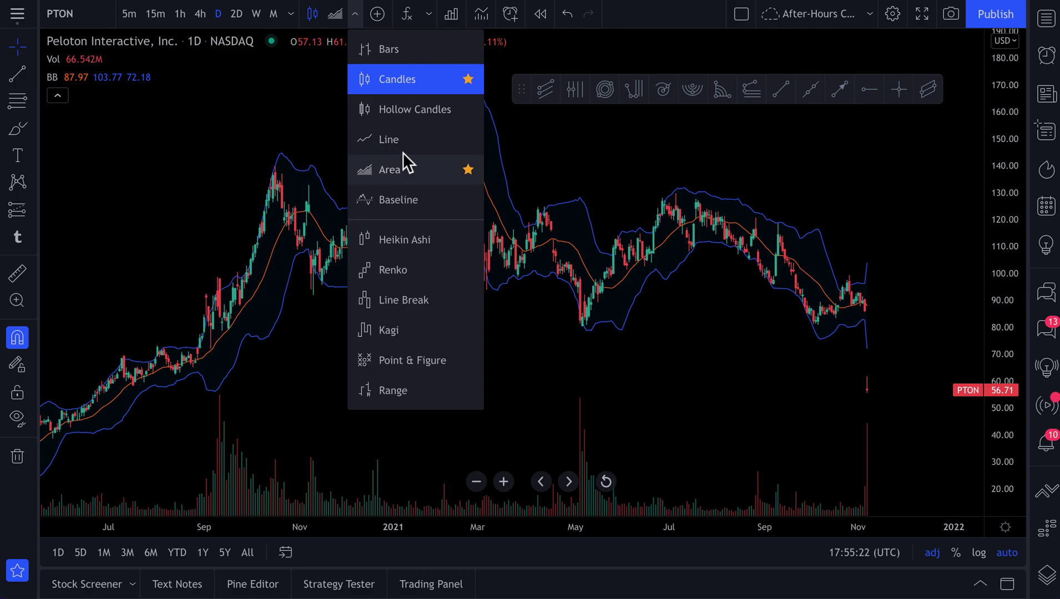
# Star Line and Renko as favorite chart styles.
pyautogui.click(467, 139)
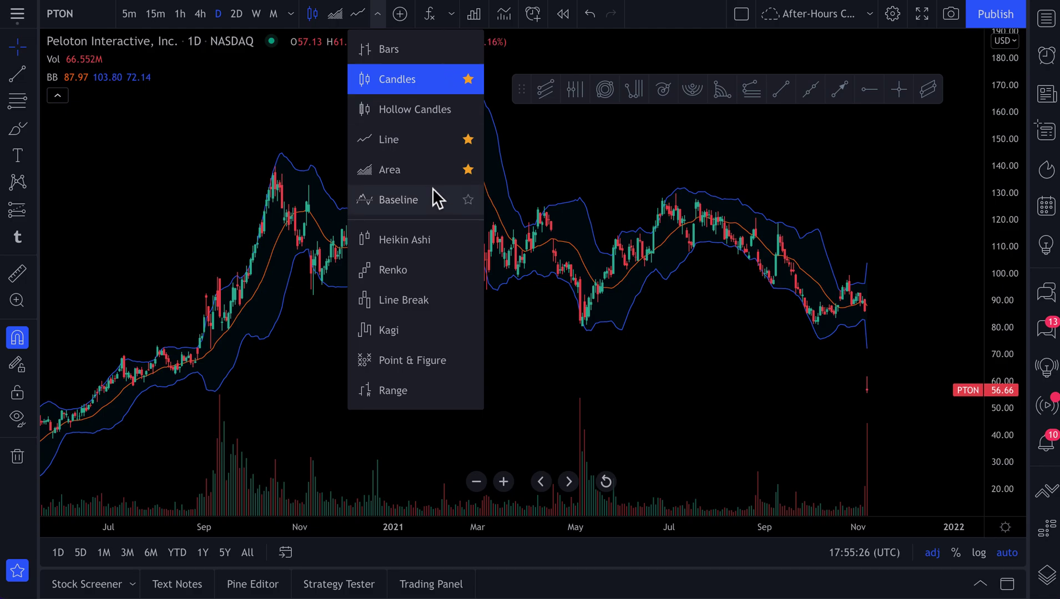
pyautogui.click(470, 271)
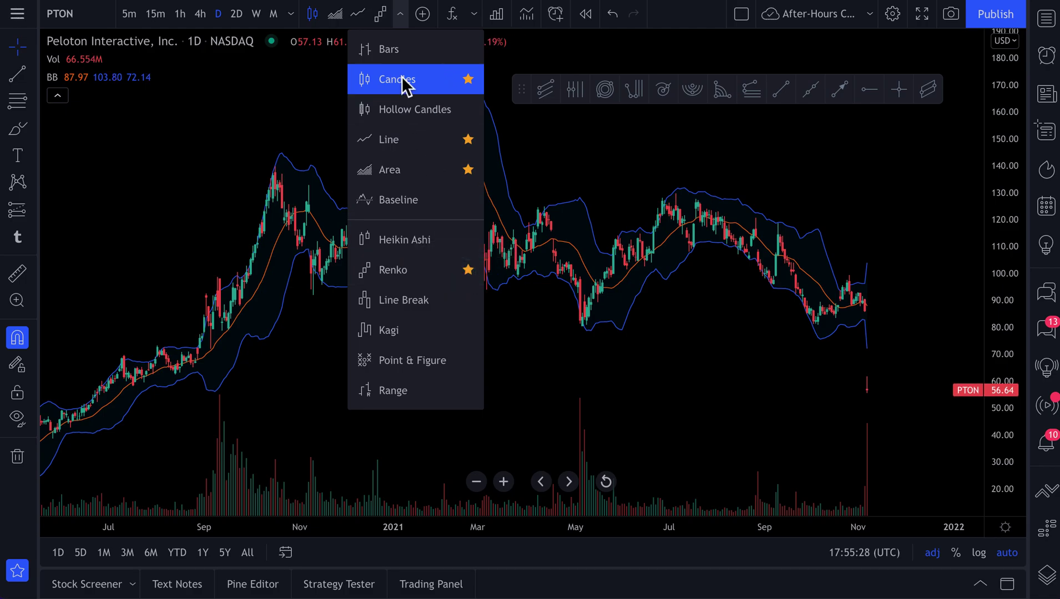
pyautogui.click(294, 104)
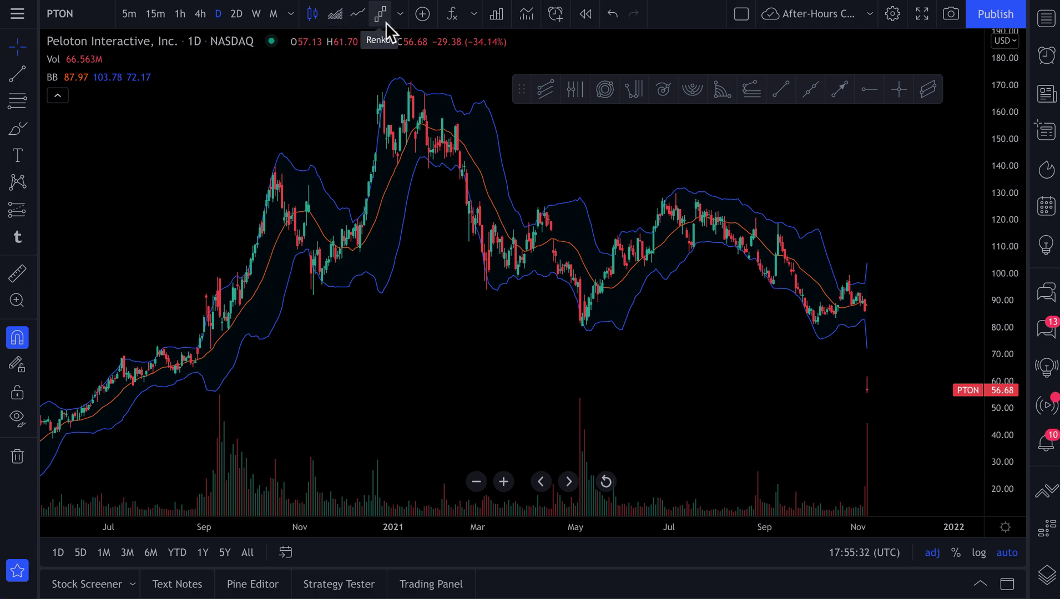
# Try the Area, Line and Renko views on PTON, then return to Candles.
pyautogui.click(335, 18)
pyautogui.click(356, 18)
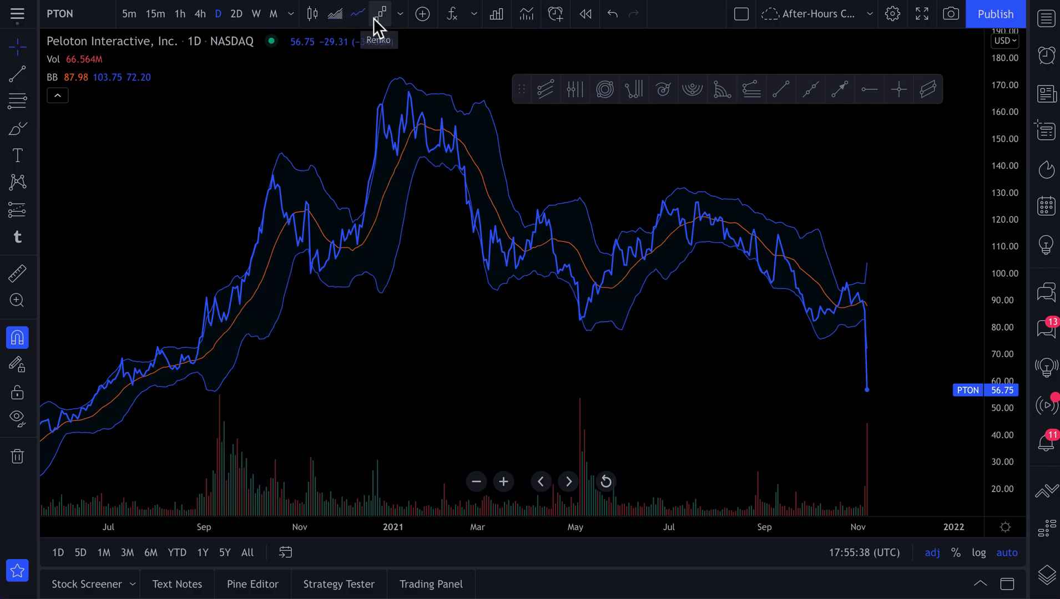
pyautogui.click(374, 17)
pyautogui.click(361, 17)
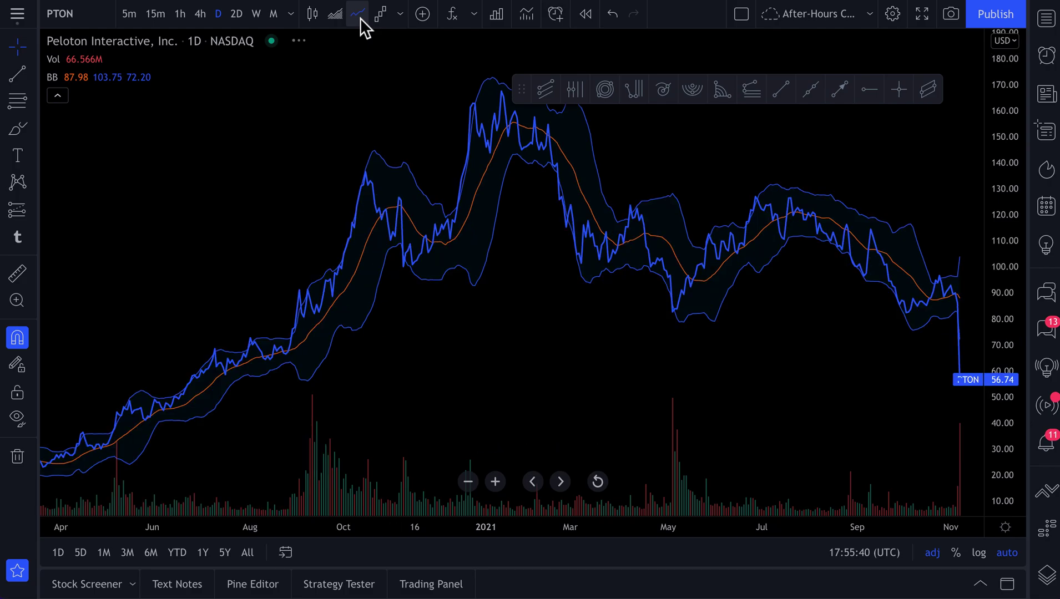
pyautogui.click(340, 17)
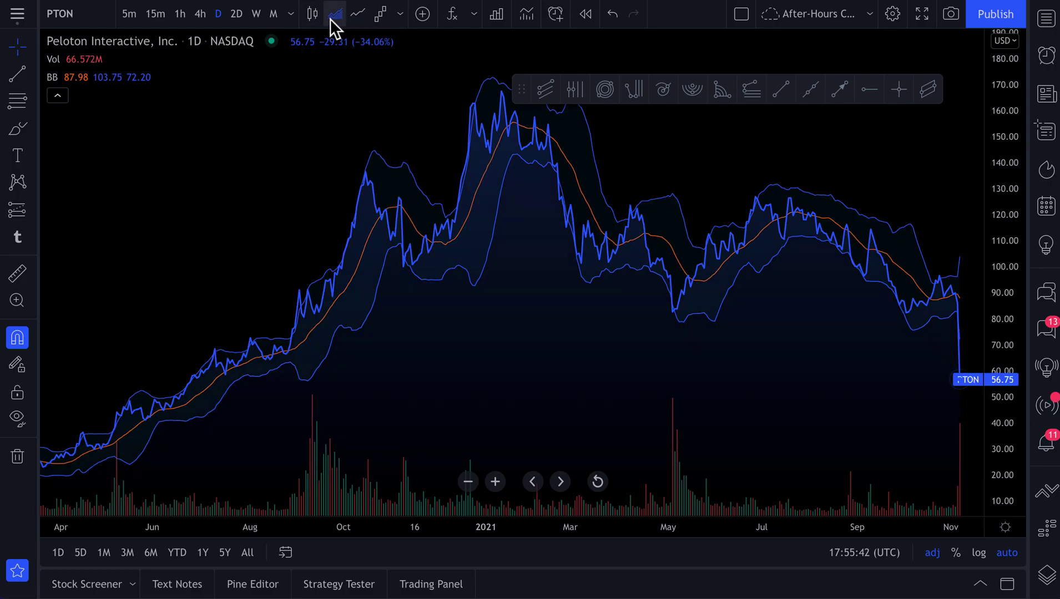
pyautogui.click(357, 17)
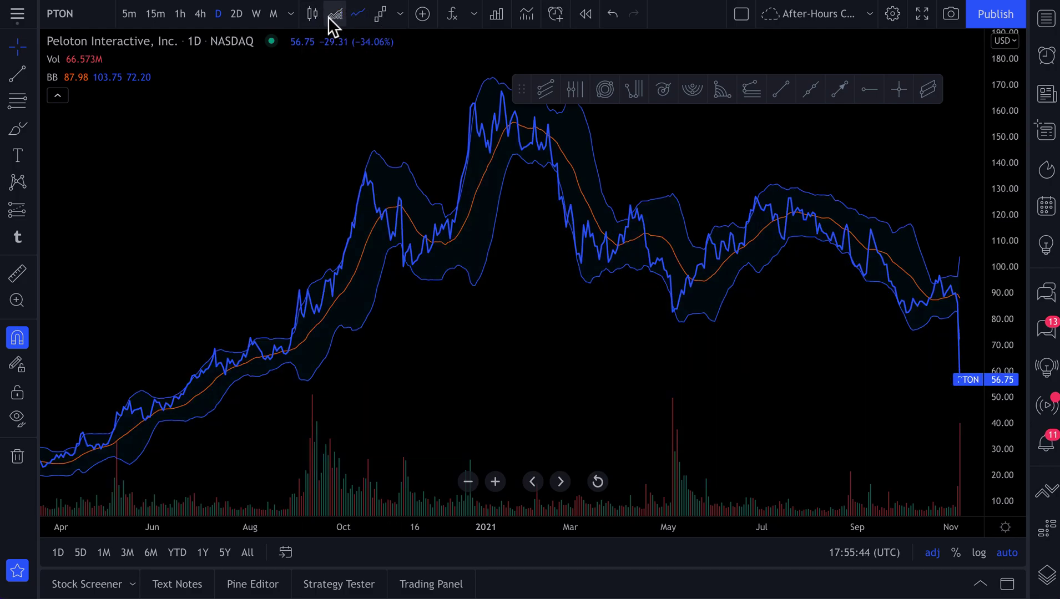
pyautogui.click(314, 16)
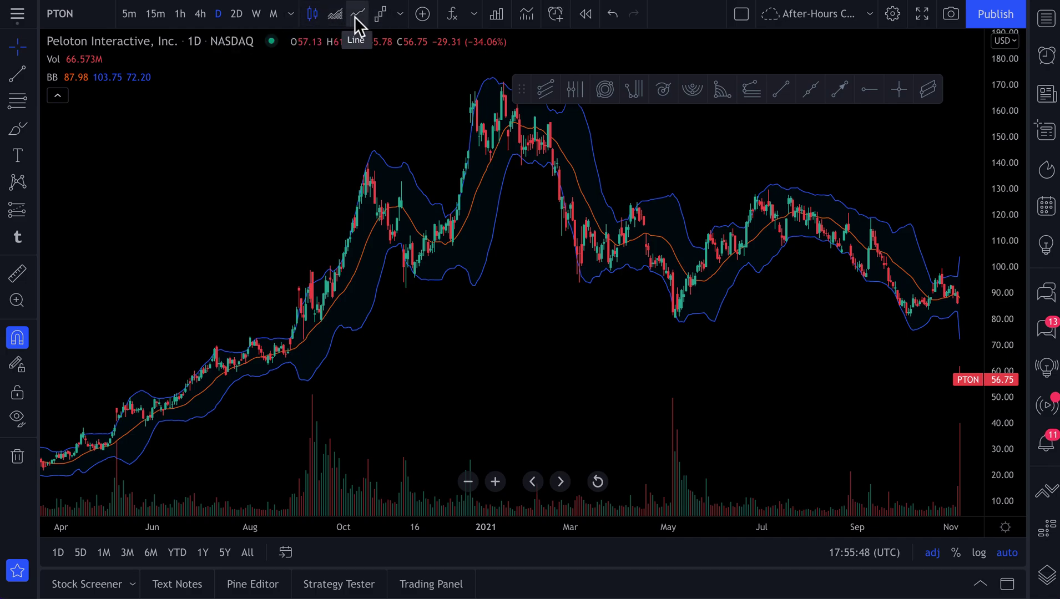
# Unstar Candles, Line, Area and Renko as favorite chart styles, then move the drawing toolbar lower.
pyautogui.click(399, 19)
pyautogui.click(514, 80)
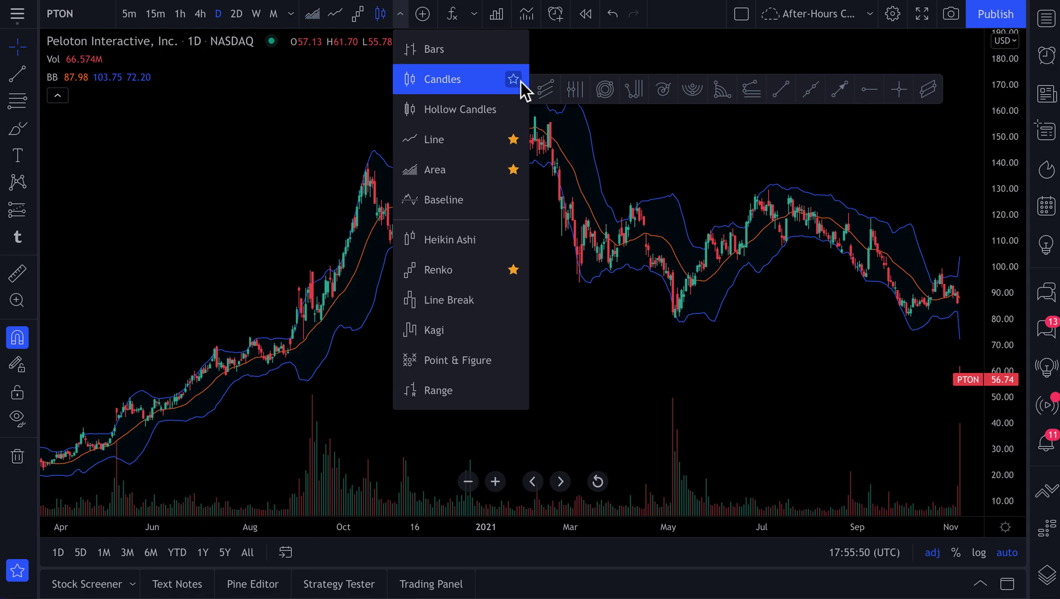
pyautogui.click(514, 139)
pyautogui.click(513, 169)
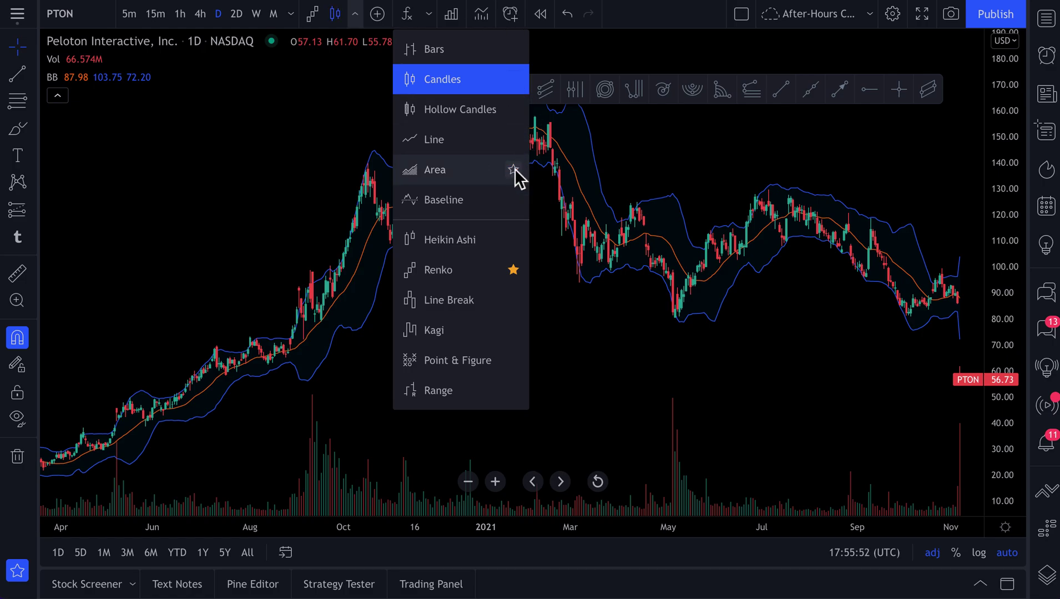
pyautogui.click(513, 270)
pyautogui.click(339, 156)
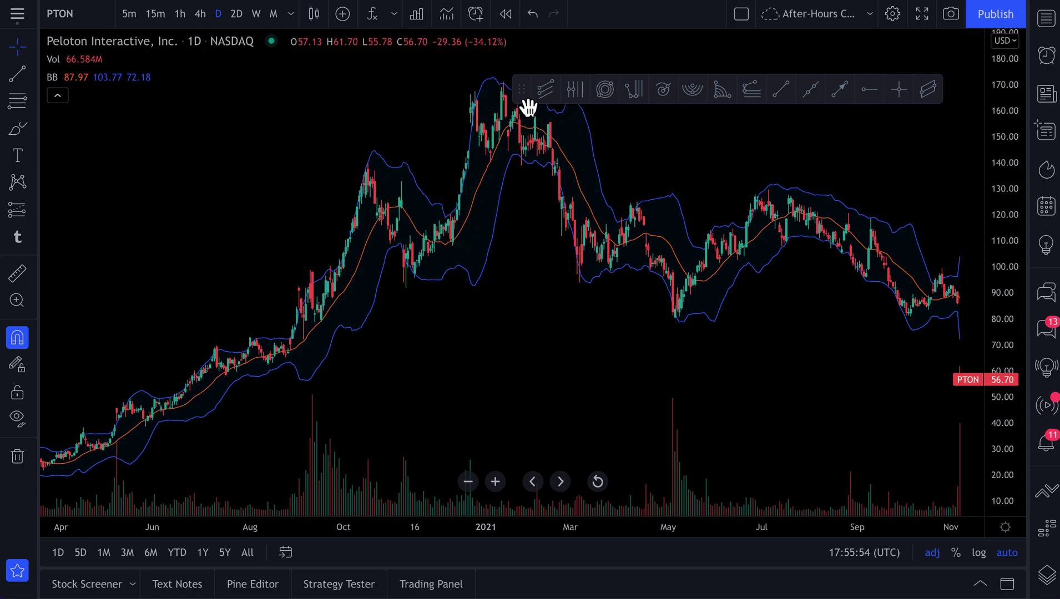
pyautogui.moveTo(530, 104)
pyautogui.mouseDown()
pyautogui.moveTo(531, 172)
pyautogui.moveTo(461, 433)
pyautogui.moveTo(445, 430)
pyautogui.mouseUp()
# Remove the Bollinger Bands and volume bars, and hide the favorite drawing tools toolbar.
pyautogui.scroll(5, 436, 321)
pyautogui.moveTo(104, 80)
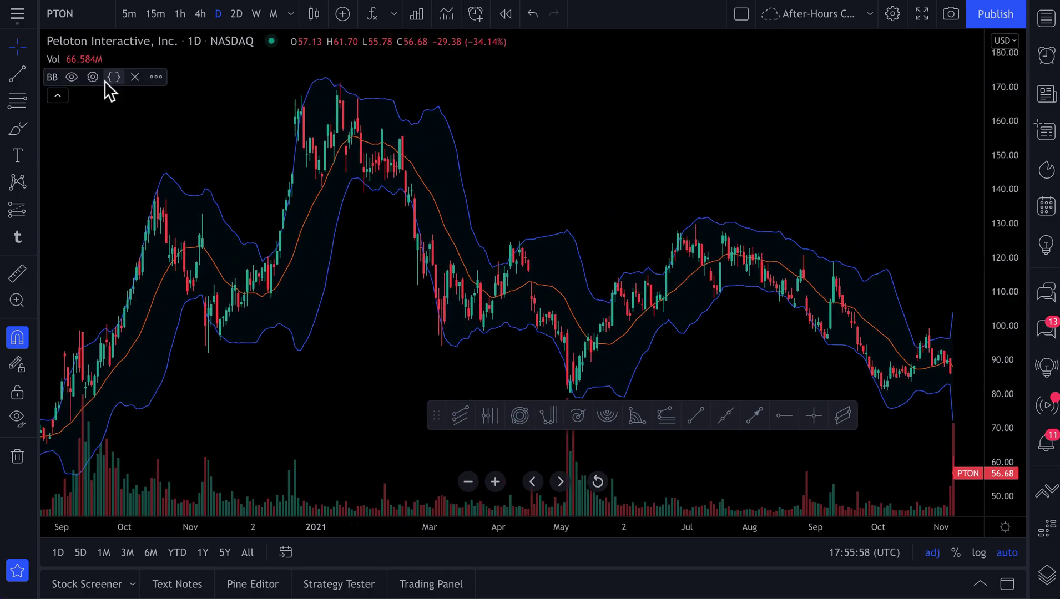
pyautogui.click(135, 78)
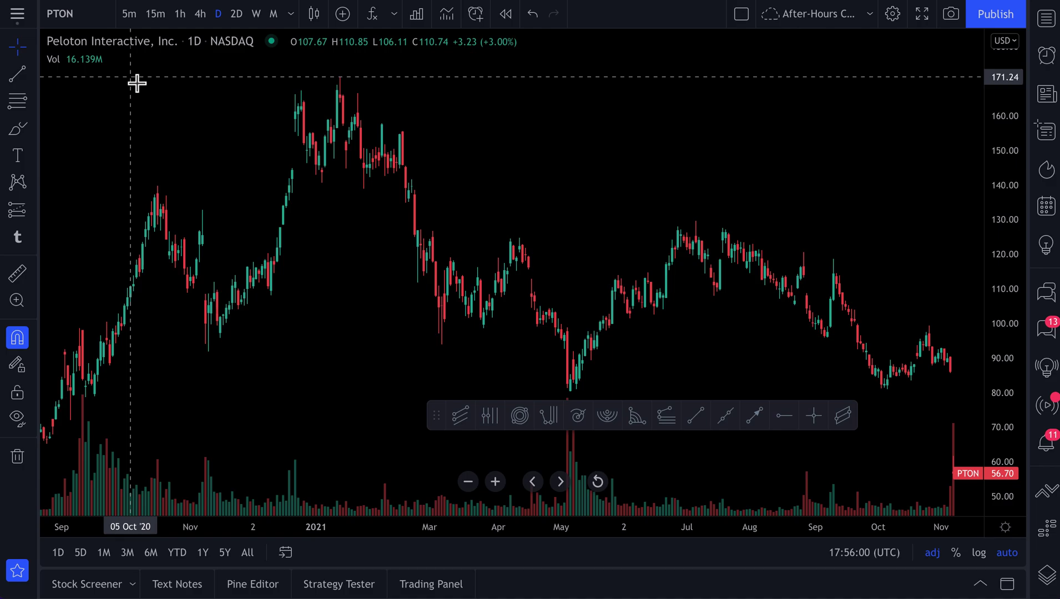
pyautogui.moveTo(62, 61)
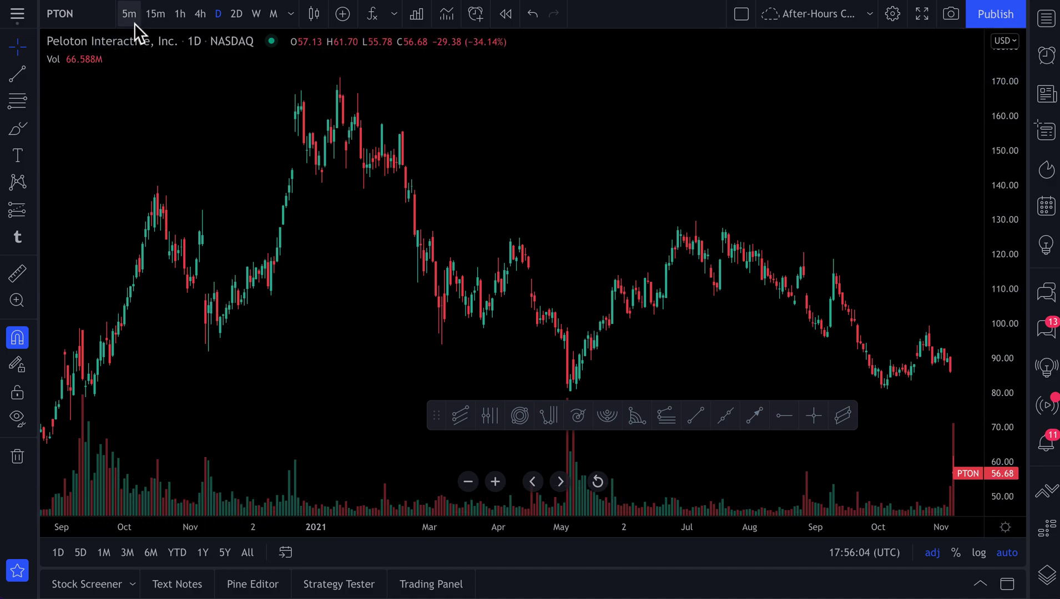
pyautogui.click(132, 59)
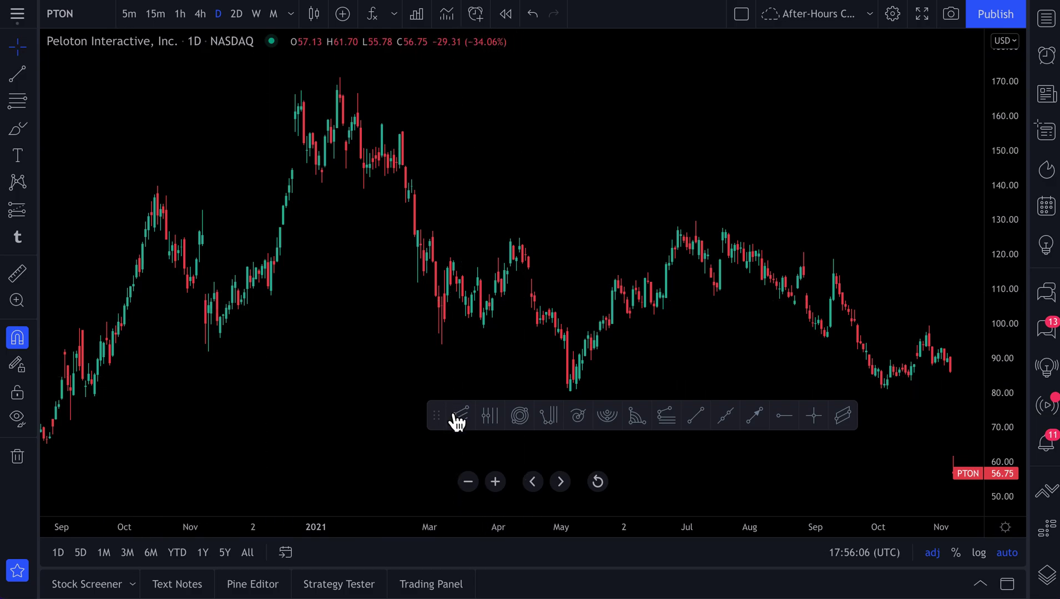
pyautogui.click(475, 425)
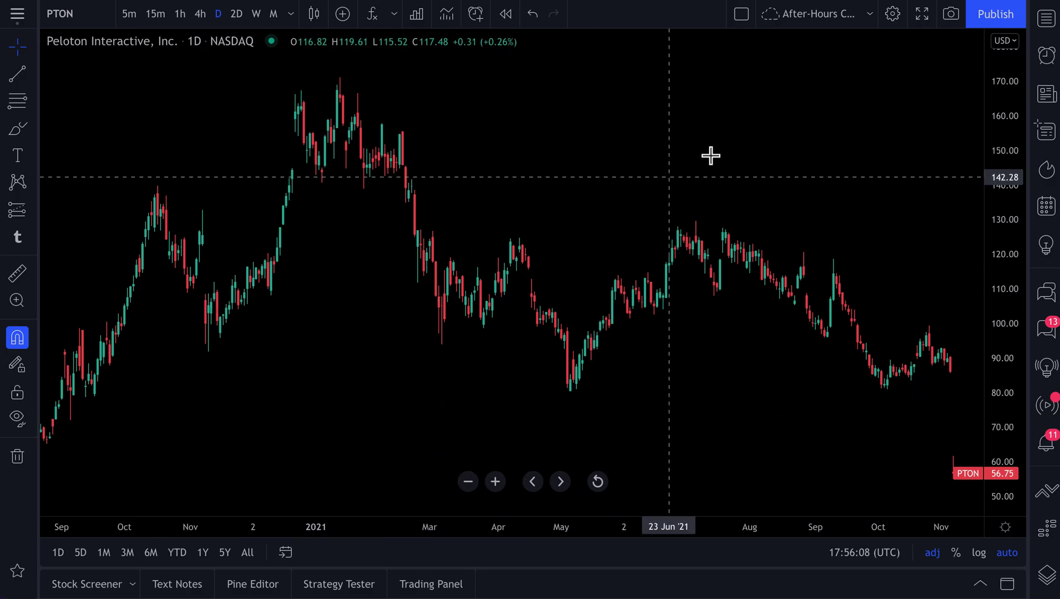
# Pan and zoom the candles to show dates into 2022, then shift back toward June.
pyautogui.moveTo(708, 150); pyautogui.dragTo(449, 159)
pyautogui.scroll(5, 449, 159)
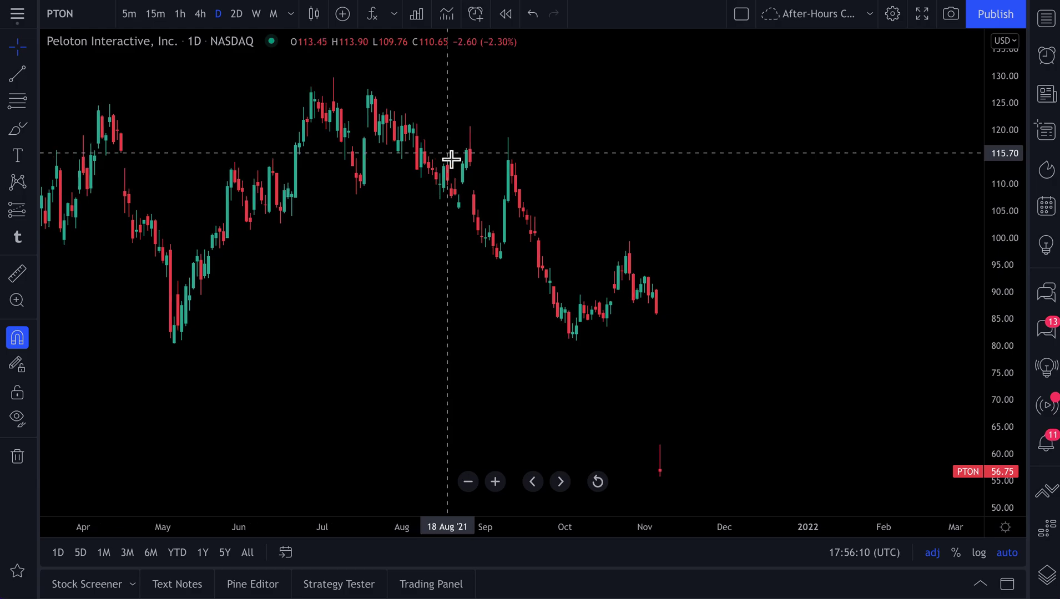
pyautogui.scroll(2, 451, 159)
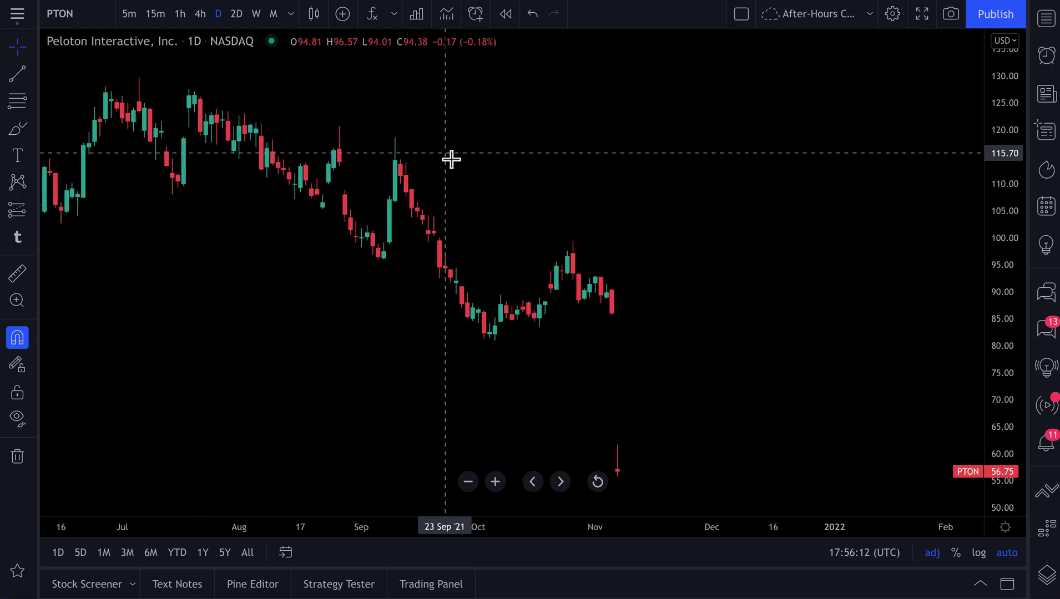
pyautogui.moveTo(466, 159); pyautogui.dragTo(557, 161)
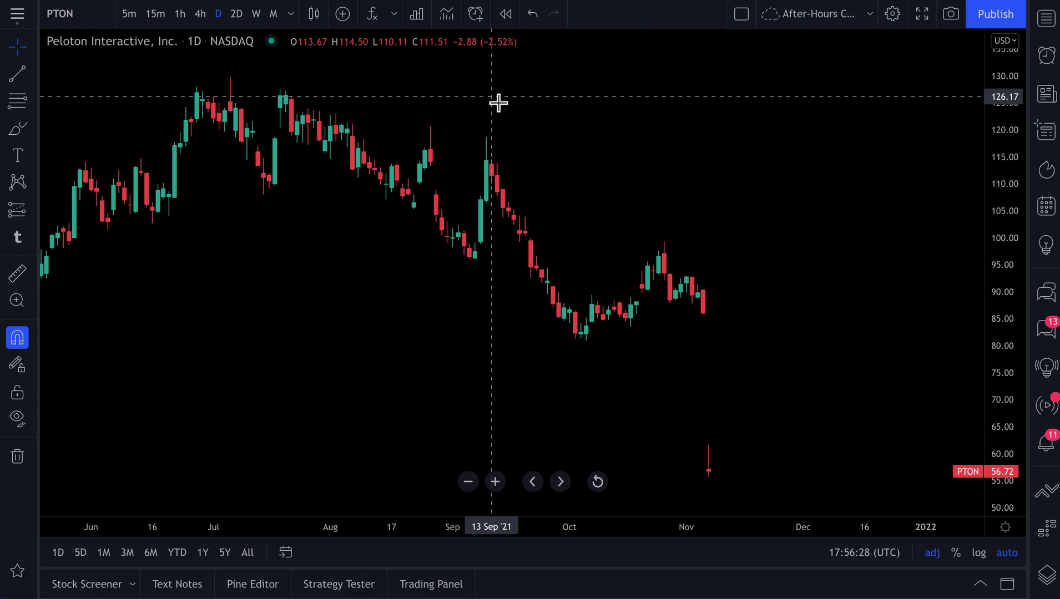
# Star Visible Range under Built-ins > Volume profile in the Indicators library.
pyautogui.click(375, 16)
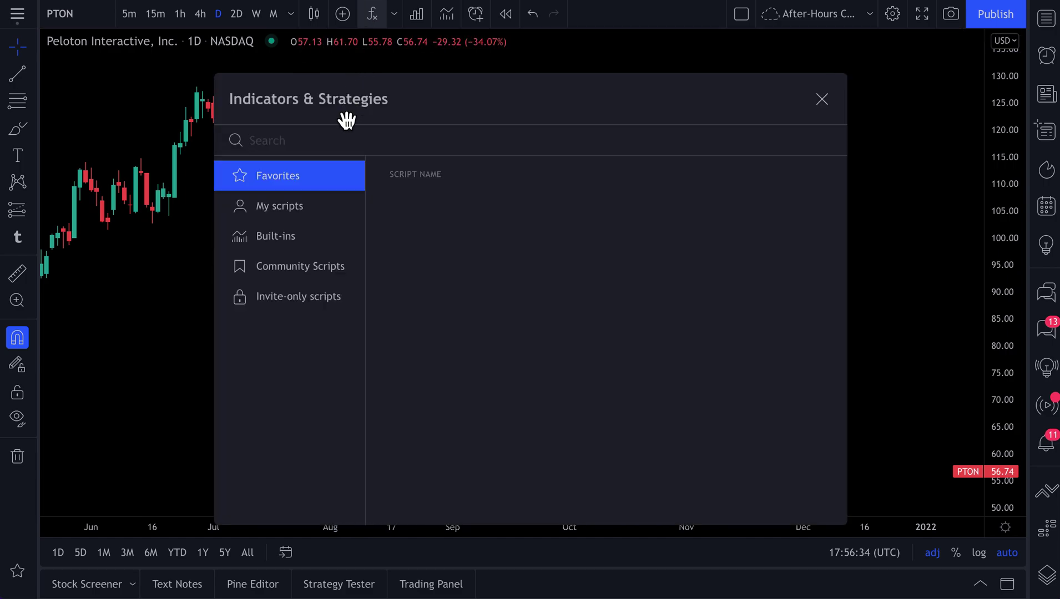
pyautogui.click(290, 235)
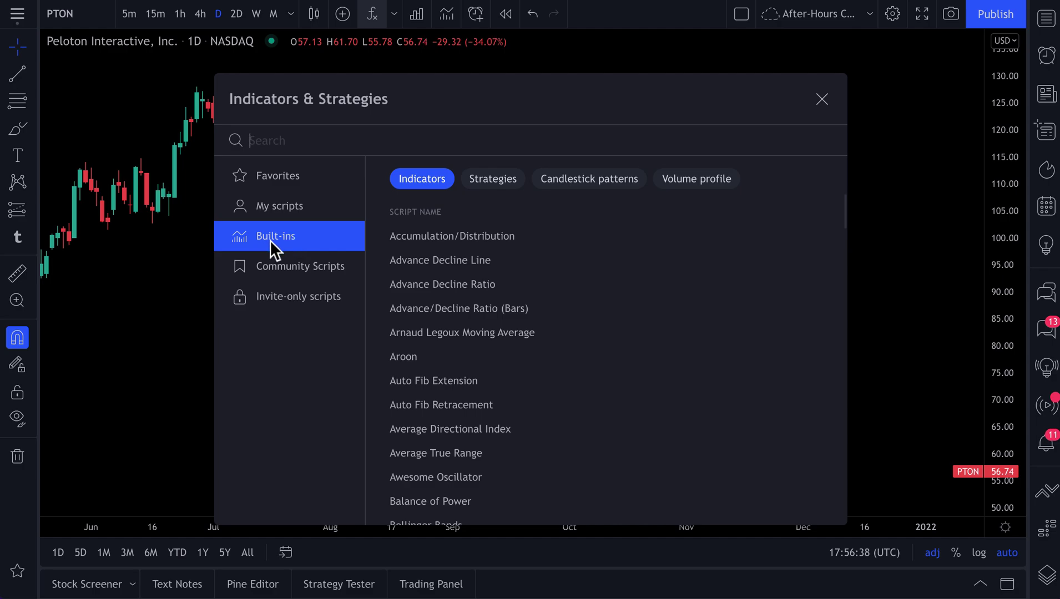
pyautogui.click(682, 182)
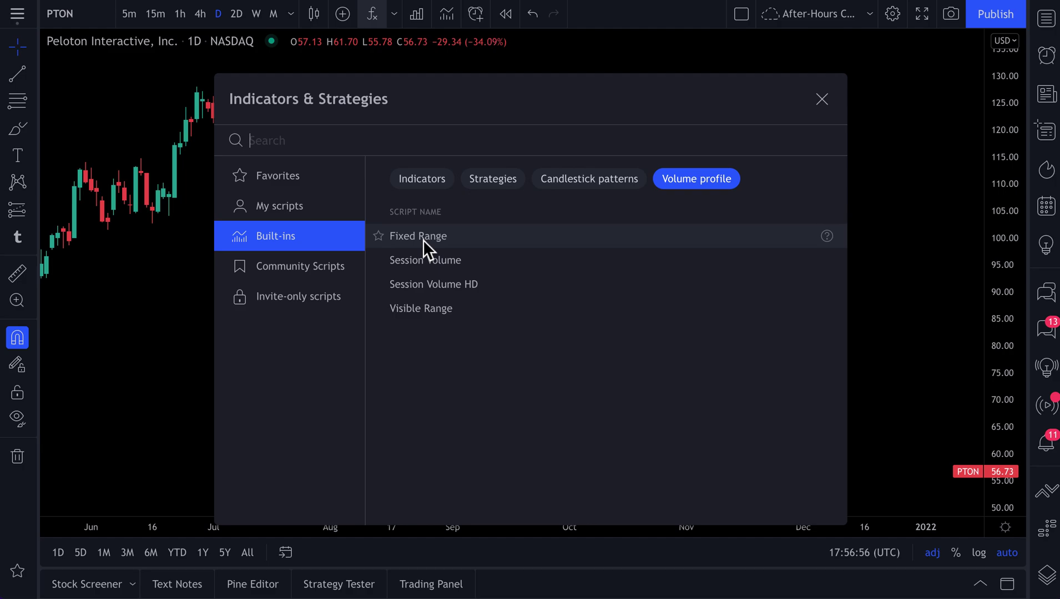
pyautogui.click(379, 308)
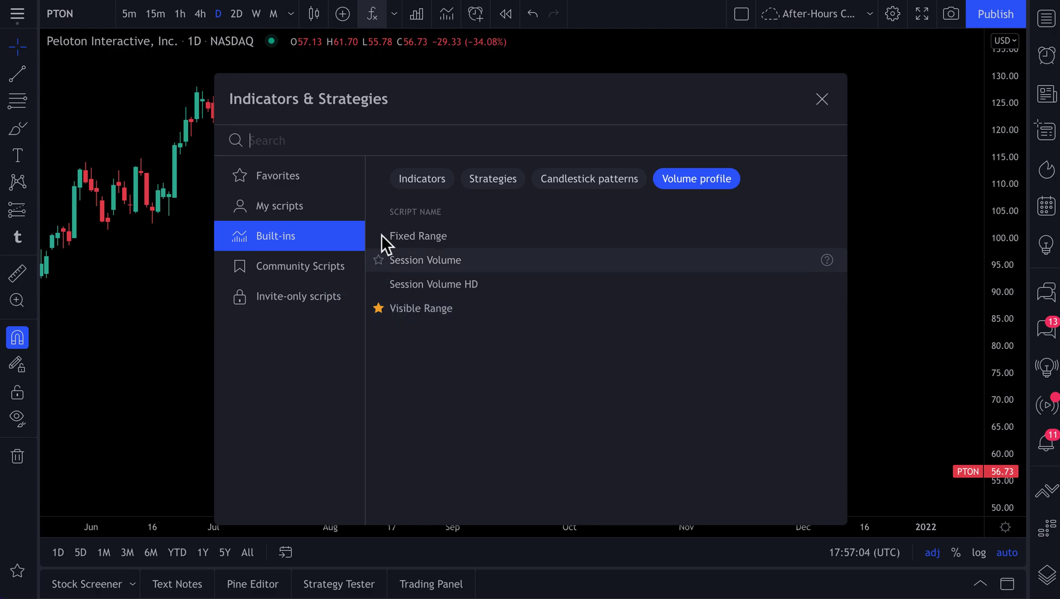
# Search 'moving average', star Moving Average, check Favorites, then switch to Community Scripts.
pyautogui.write('movin')
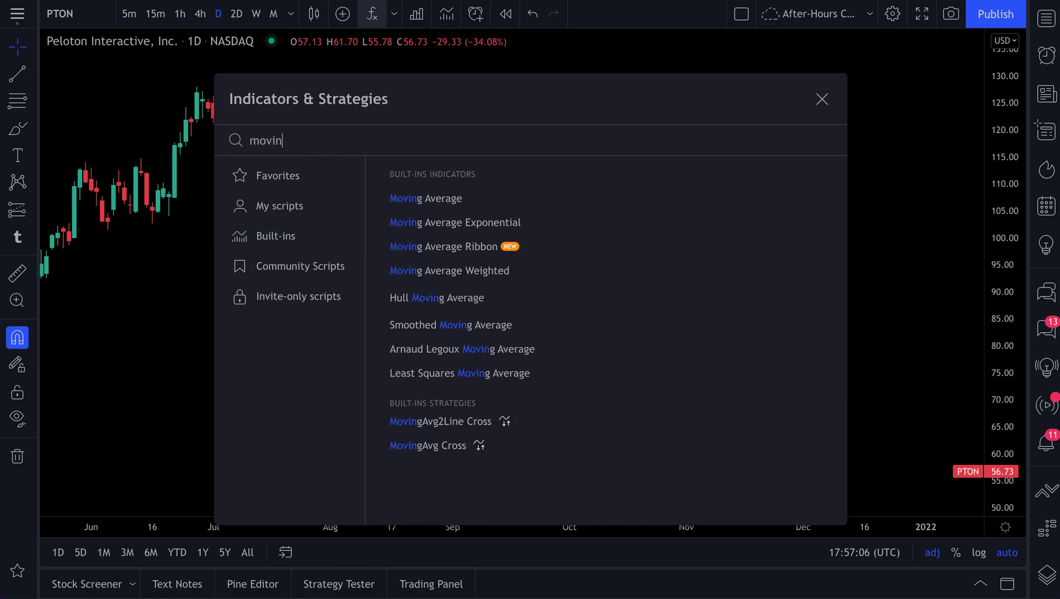
pyautogui.write('g average')
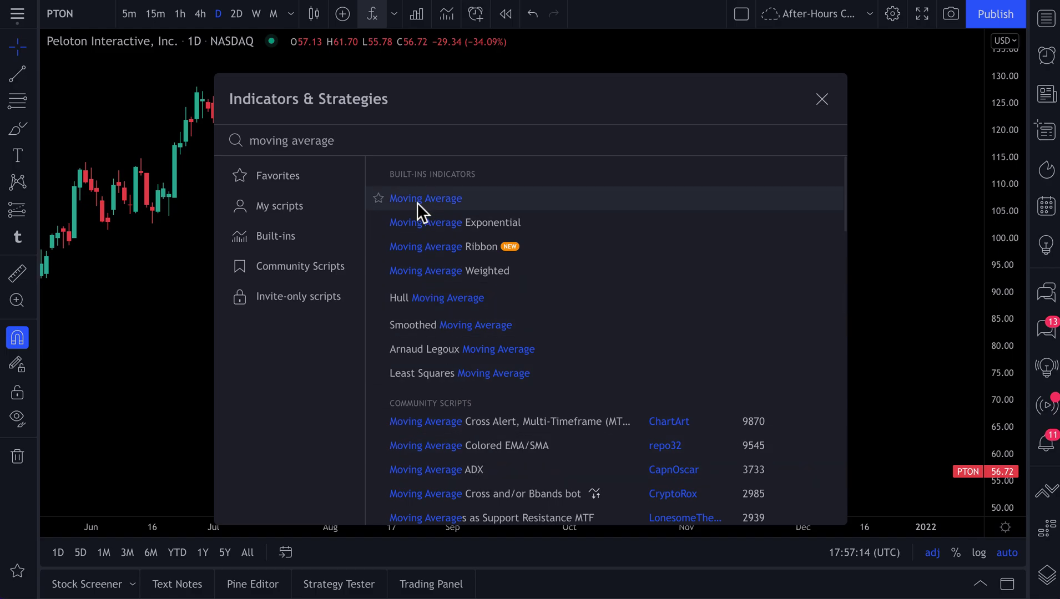
pyautogui.click(379, 200)
pyautogui.click(313, 175)
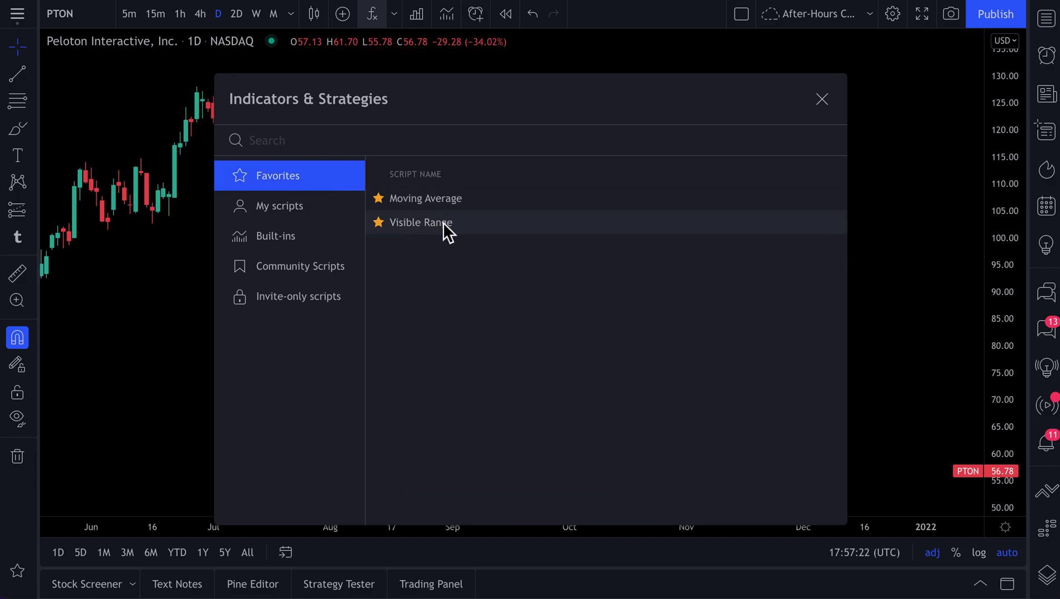
pyautogui.click(299, 267)
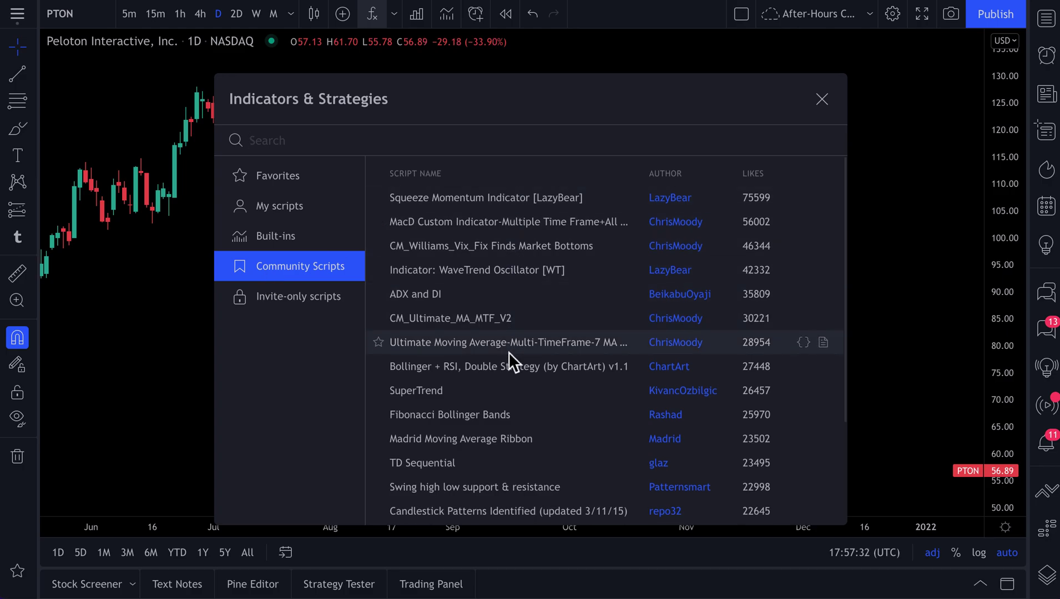
# Scroll the Community Scripts list and star the Auto Pitchfork script.
pyautogui.scroll(-3, 509, 351)
pyautogui.scroll(-8, 508, 352)
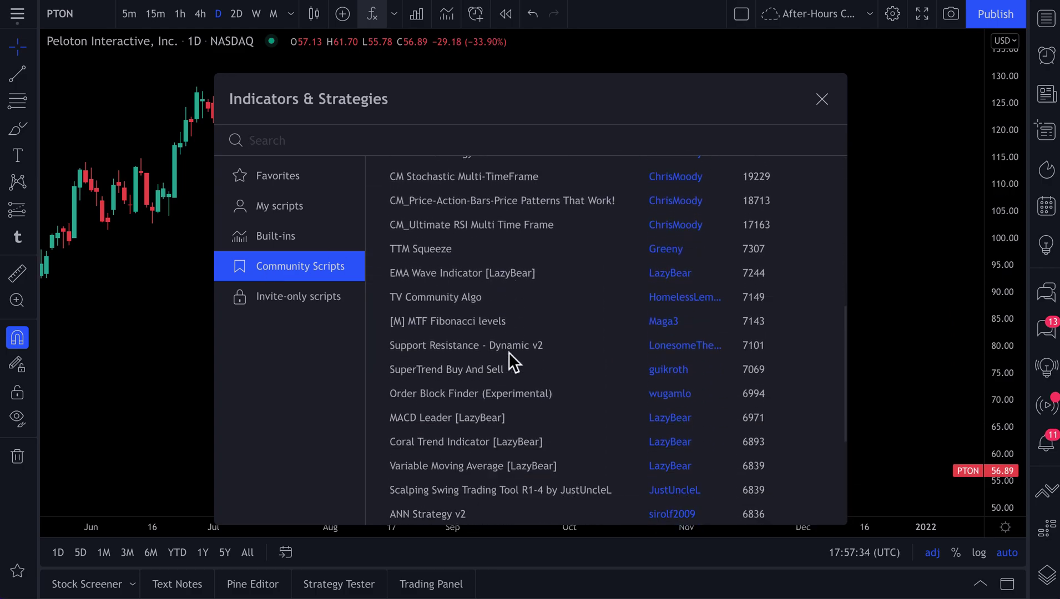
pyautogui.scroll(-8, 509, 352)
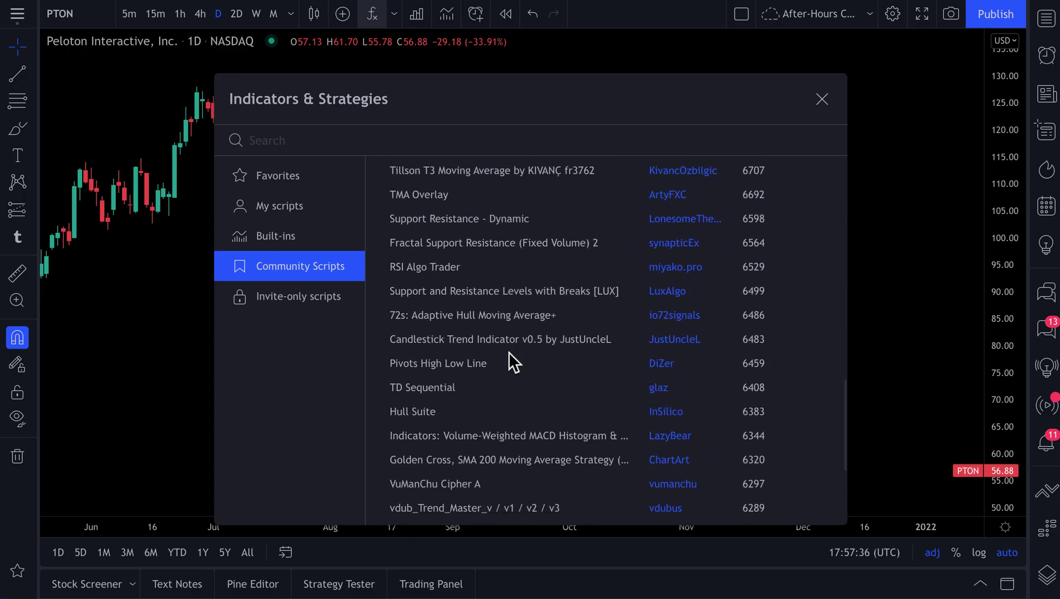
pyautogui.scroll(-5, 509, 351)
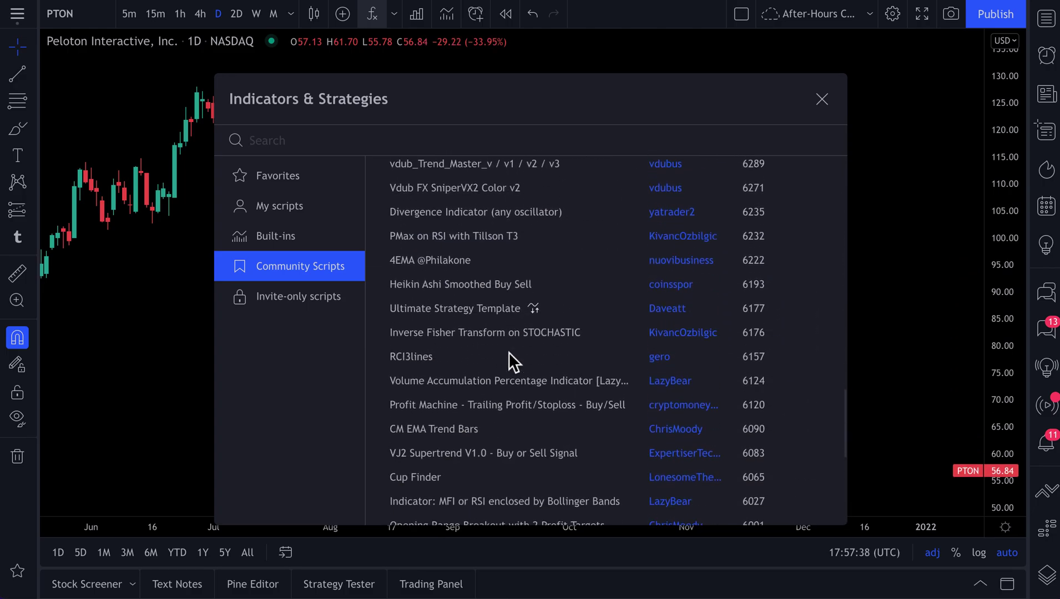
pyautogui.scroll(-4, 509, 352)
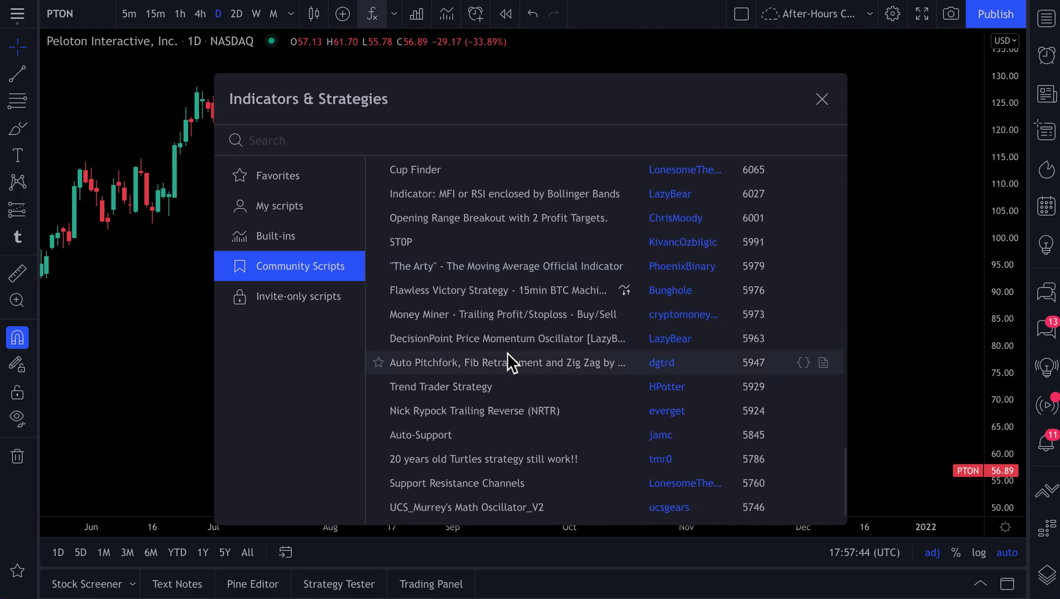
pyautogui.scroll(-1, 508, 353)
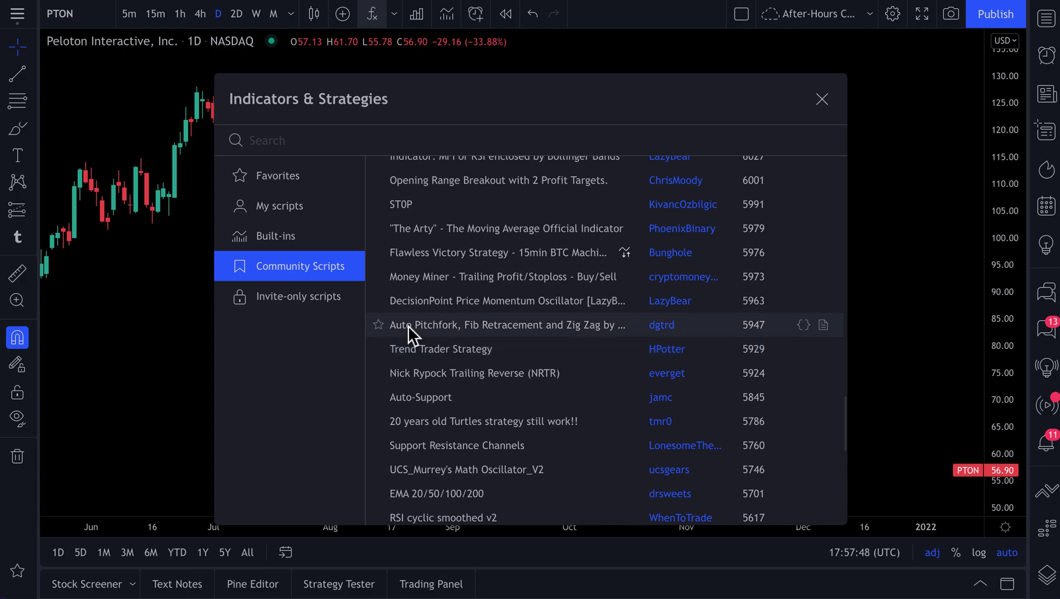
pyautogui.click(379, 326)
# Check the favourite scripts, flipping through Built-ins and Community Scripts, then close the dialog.
pyautogui.click(287, 180)
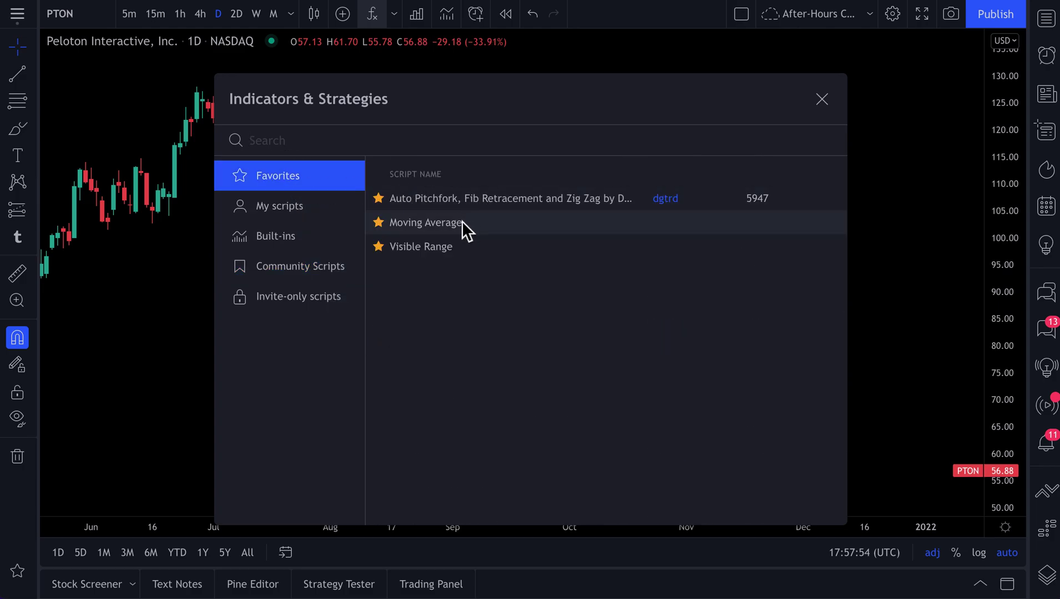
pyautogui.click(298, 235)
pyautogui.click(305, 254)
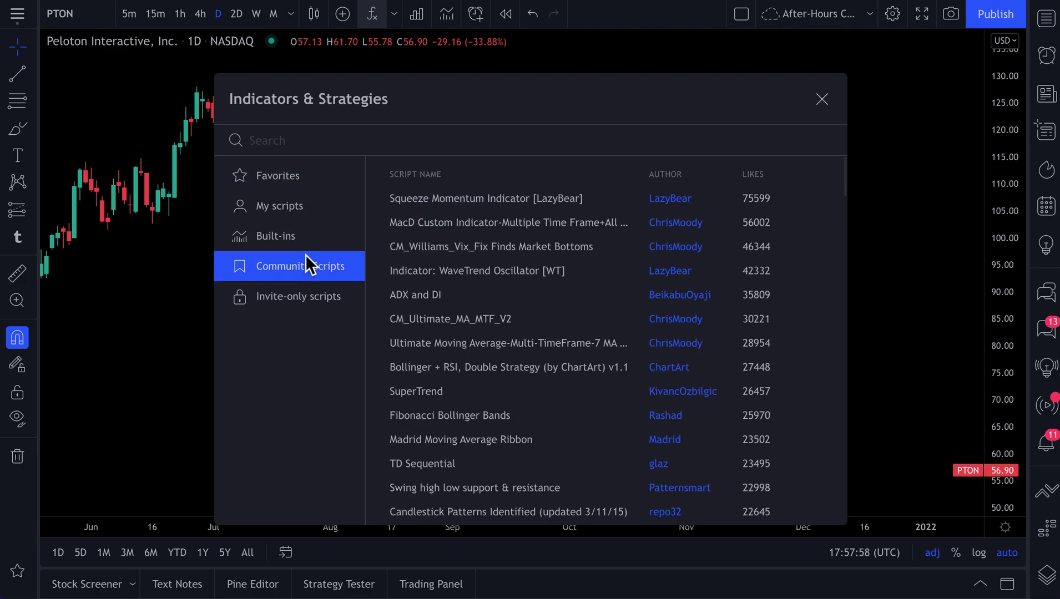
pyautogui.click(306, 180)
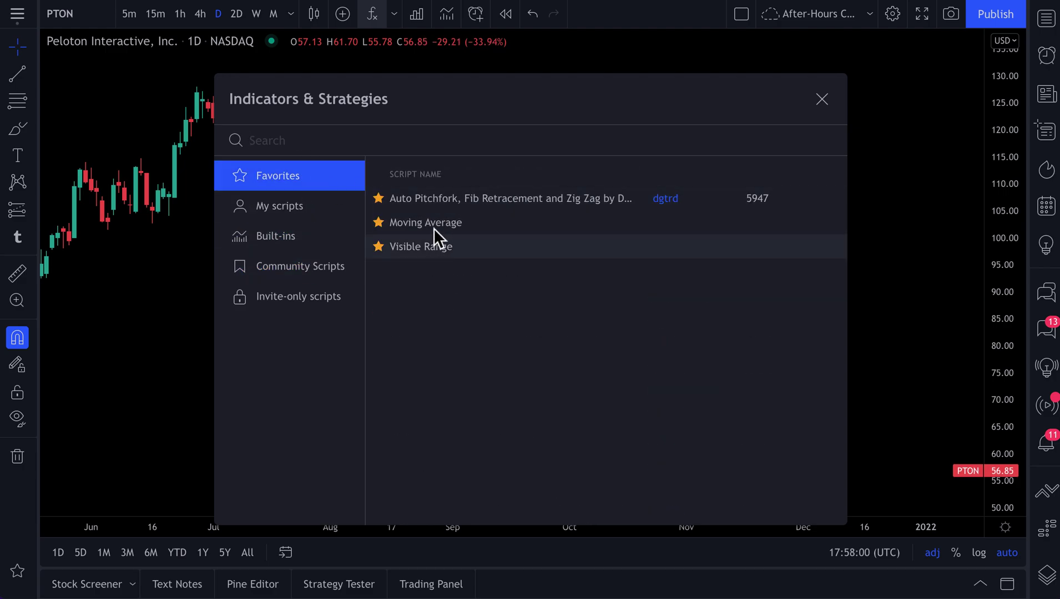
pyautogui.click(822, 98)
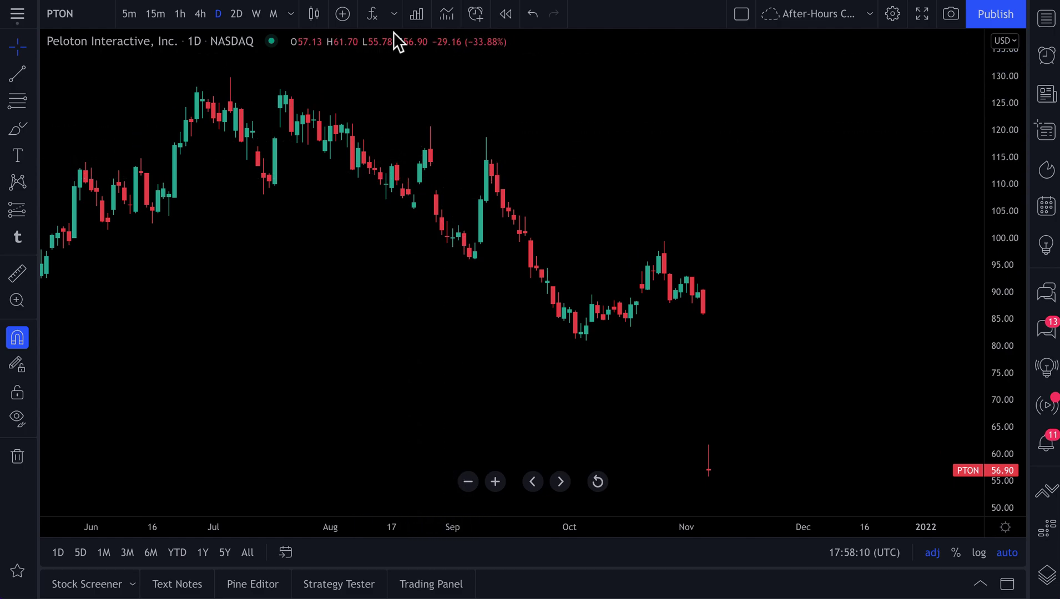
# Add a Moving Average from favourites and set its Length to 100.
pyautogui.click(394, 17)
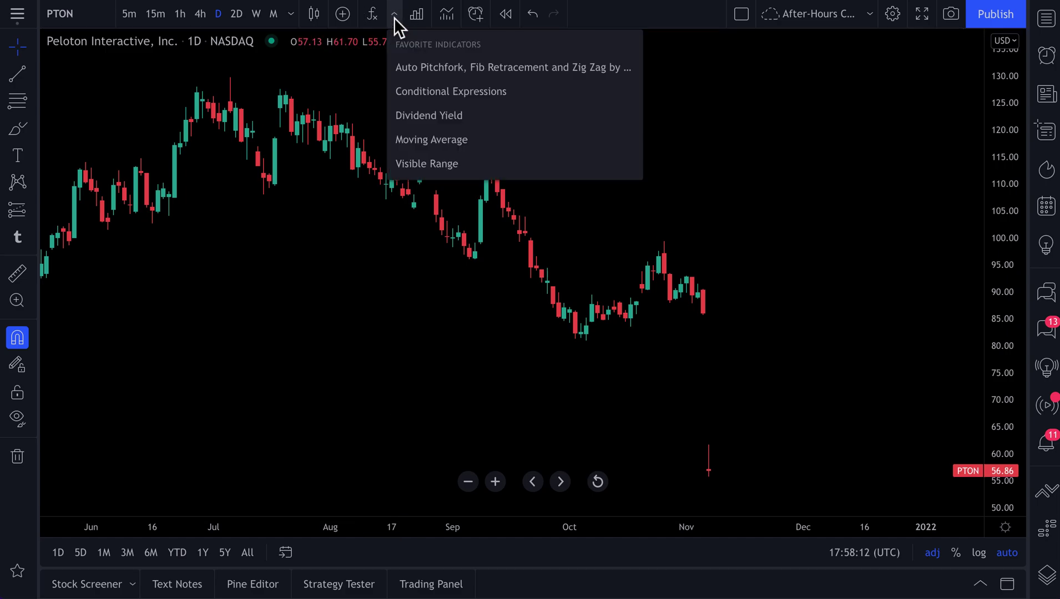
pyautogui.click(439, 137)
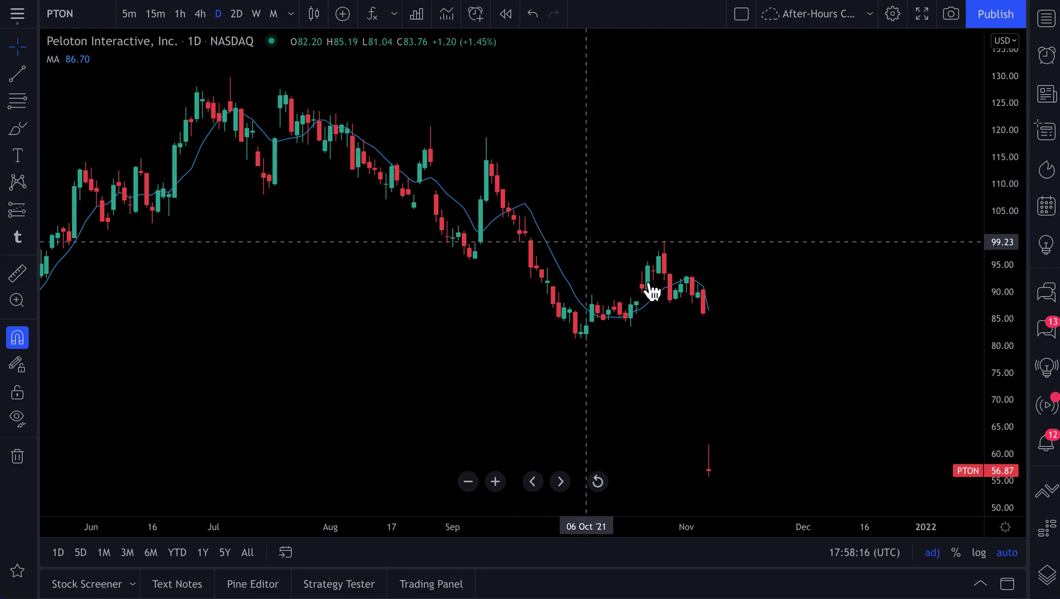
pyautogui.click(567, 277)
pyautogui.doubleClick(571, 283)
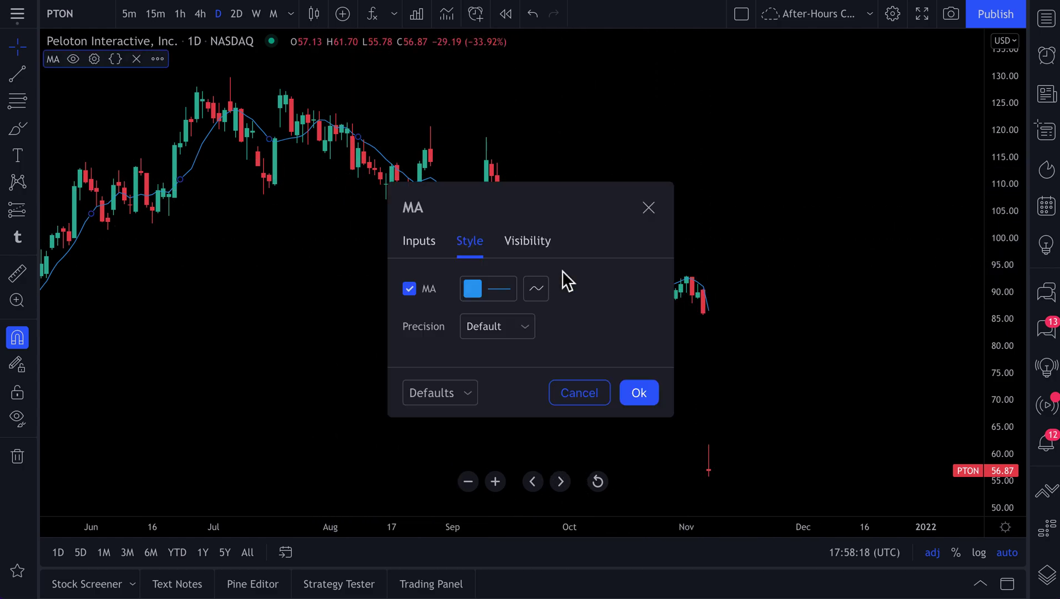
pyautogui.click(429, 243)
pyautogui.doubleClick(470, 329)
pyautogui.write('100')
pyautogui.click(587, 346)
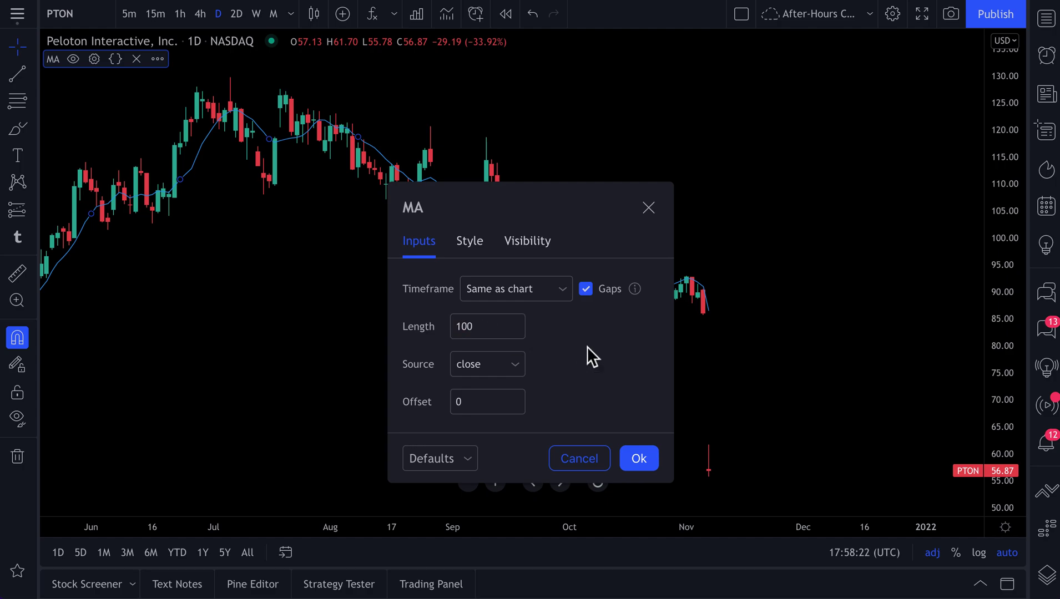
# Style the Moving Average line thicker and darker blue, and confirm.
pyautogui.click(470, 240)
pyautogui.click(543, 300)
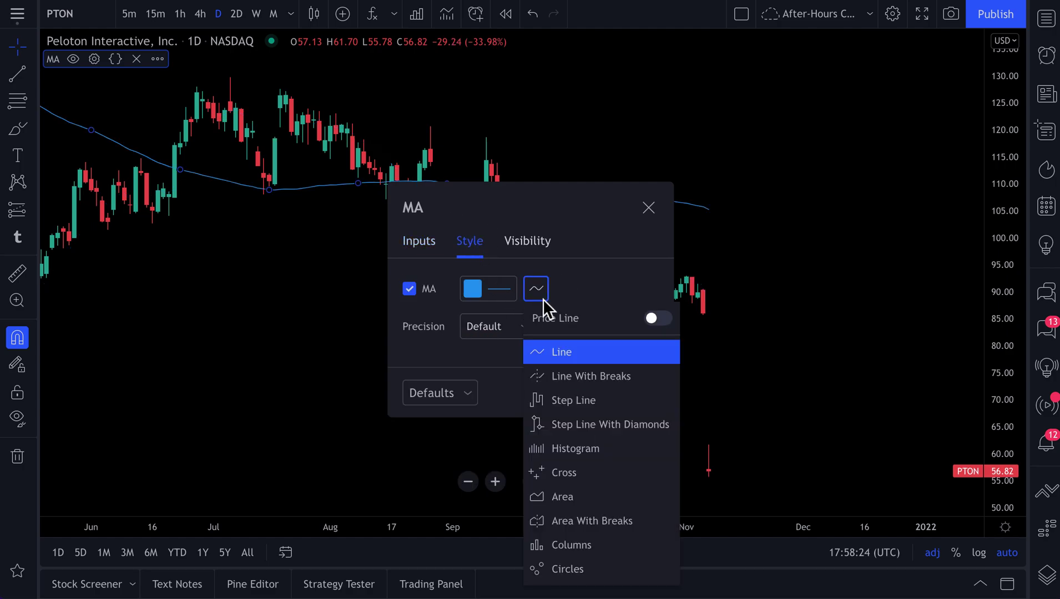
pyautogui.click(508, 297)
pyautogui.click(575, 567)
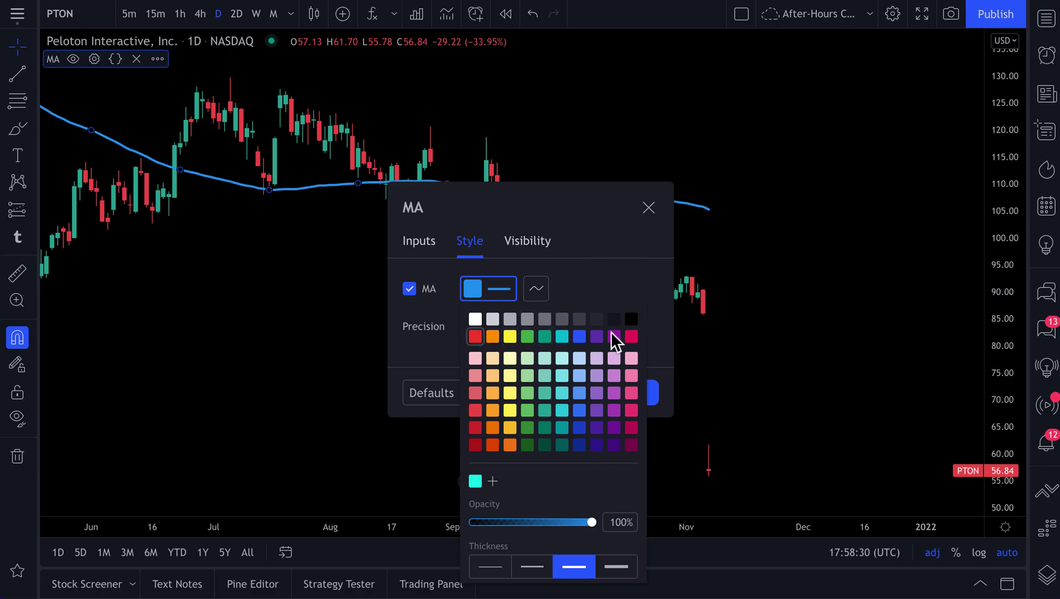
pyautogui.click(579, 338)
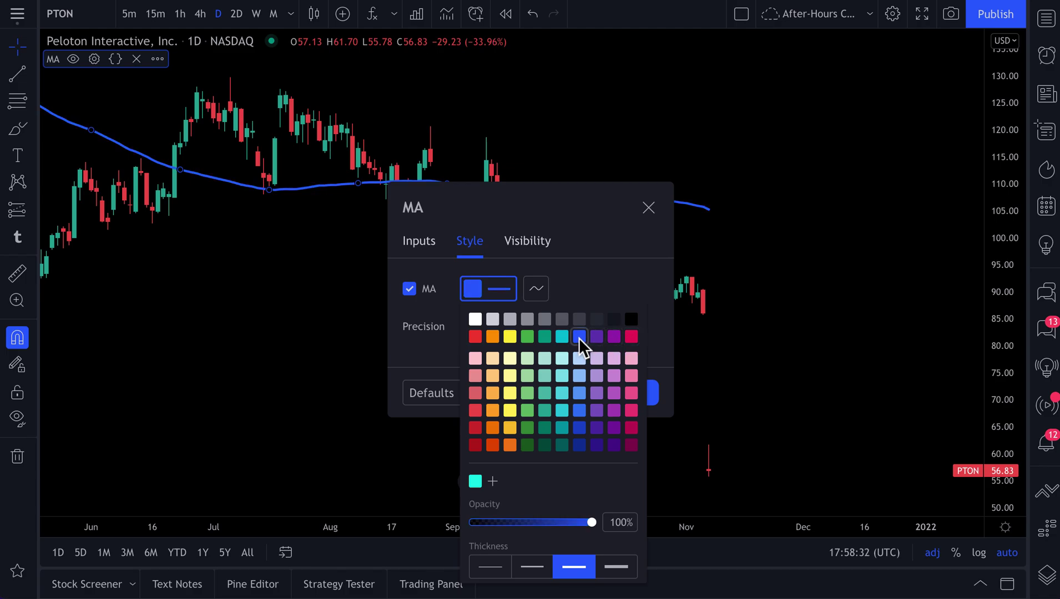
pyautogui.click(649, 208)
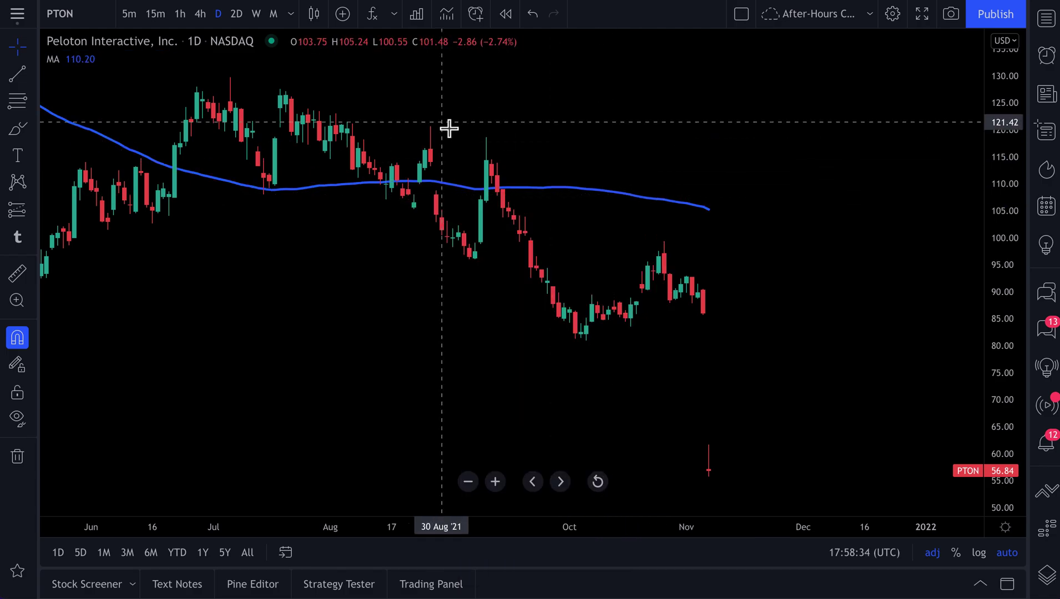
pyautogui.scroll(-5, 515, 245)
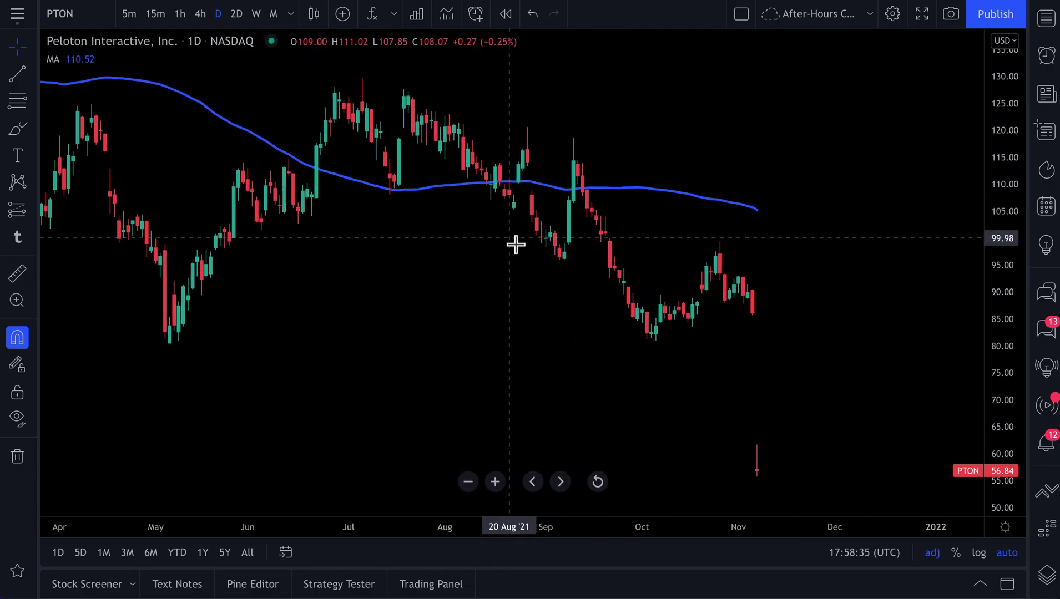
# Add Visible Range from the favourites dropdown and pan the chart left to show later dates.
pyautogui.click(399, 21)
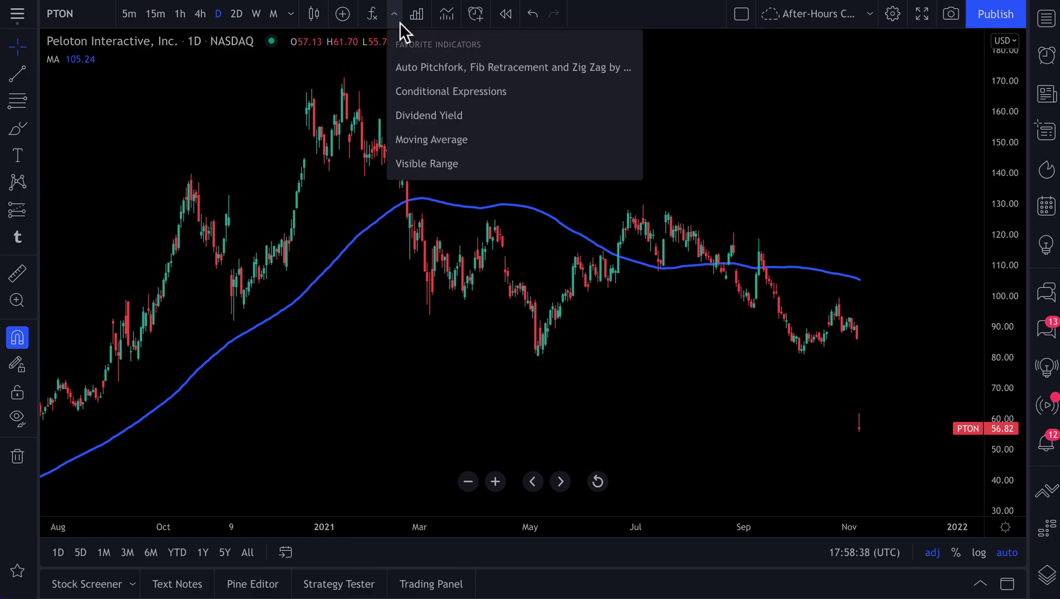
pyautogui.click(431, 164)
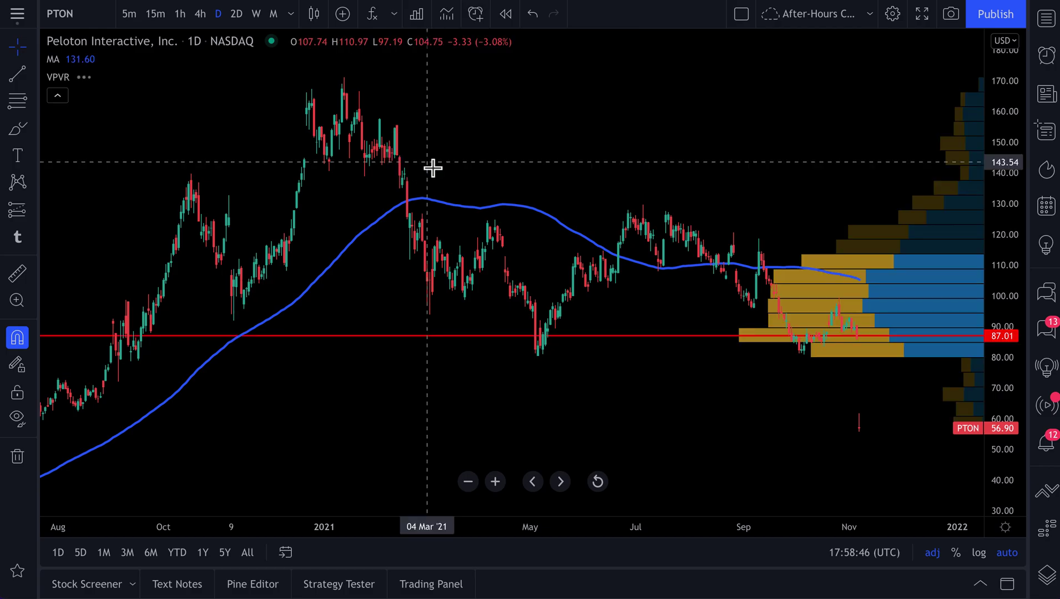
pyautogui.scroll(-3, 658, 367)
pyautogui.moveTo(743, 386); pyautogui.dragTo(551, 381)
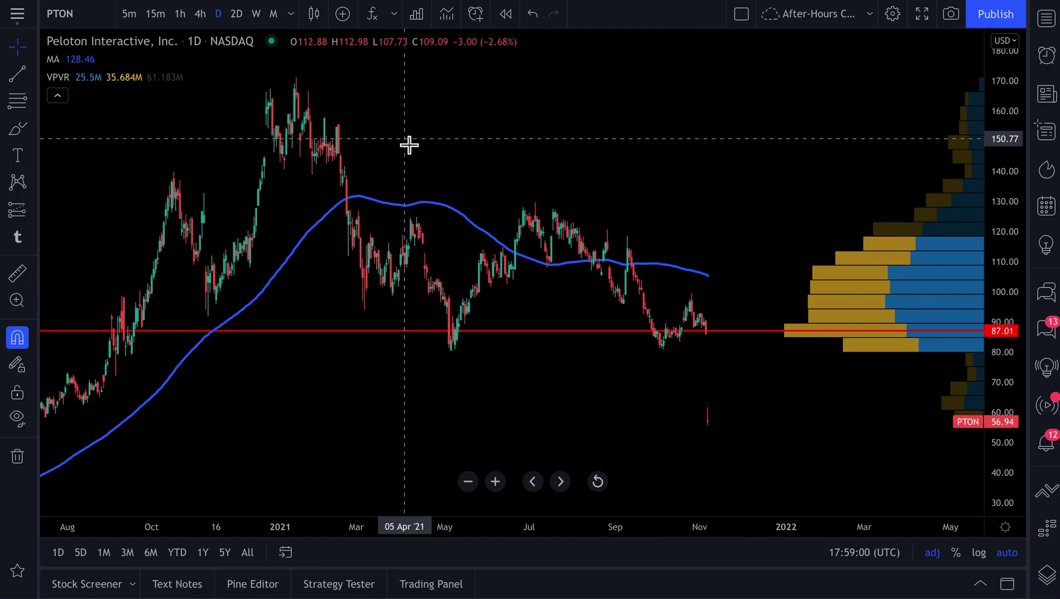
# Revisit the favourite indicators list without adding anything, then open the Financials metrics list.
pyautogui.click(394, 15)
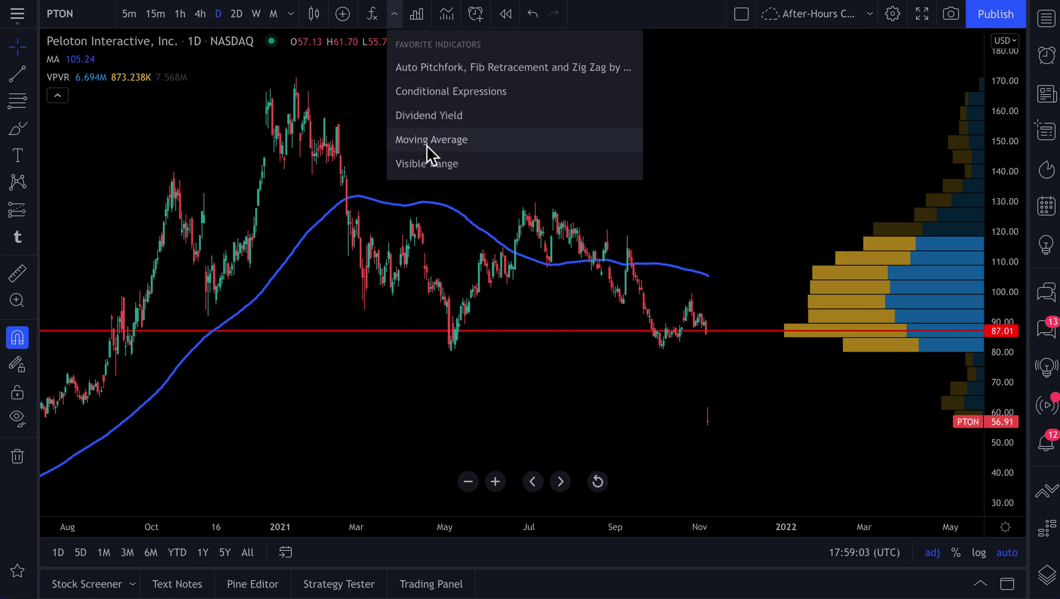
pyautogui.click(394, 14)
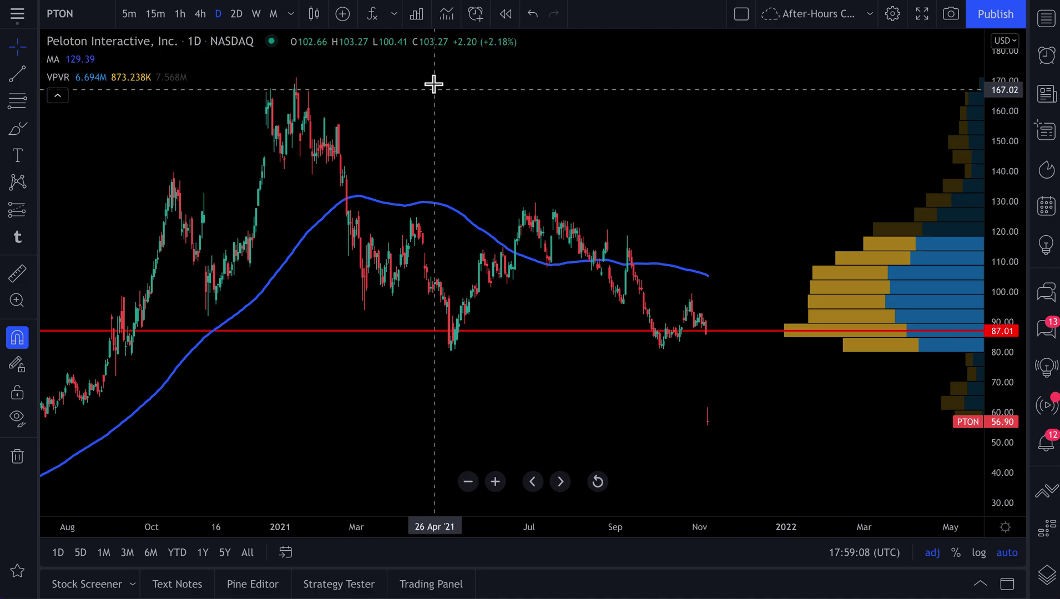
pyautogui.click(418, 16)
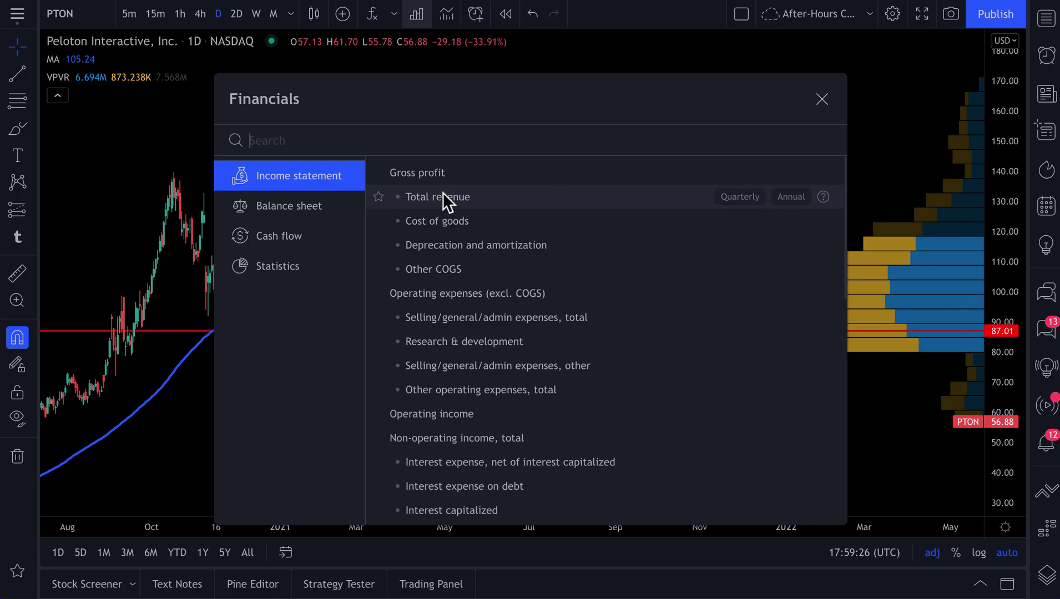
# Add a quarterly Total revenue pane and star Total revenue as a favourite.
pyautogui.click(745, 202)
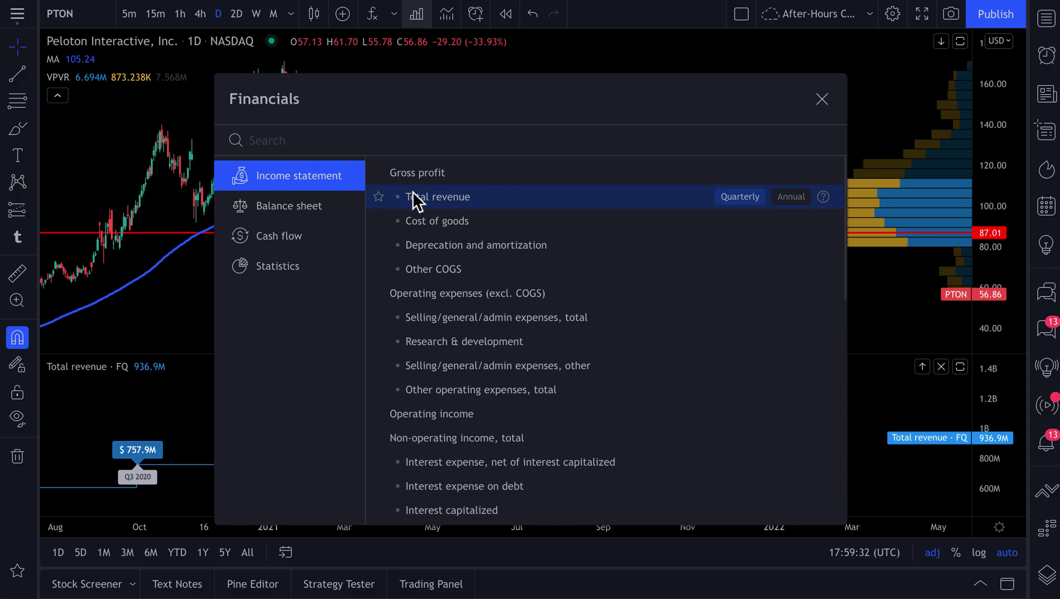
pyautogui.click(381, 199)
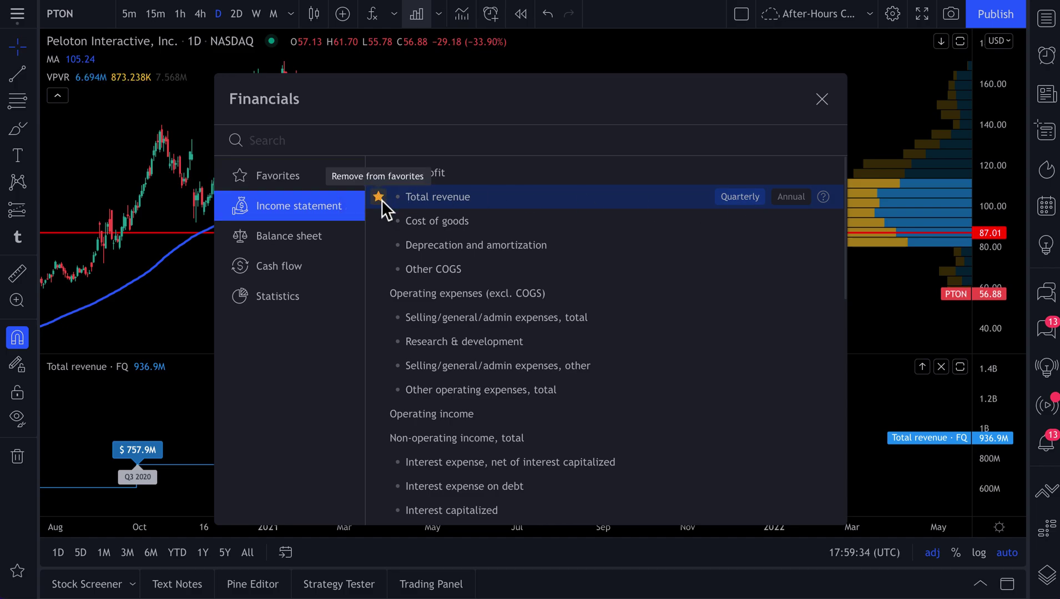
pyautogui.click(300, 179)
pyautogui.click(301, 207)
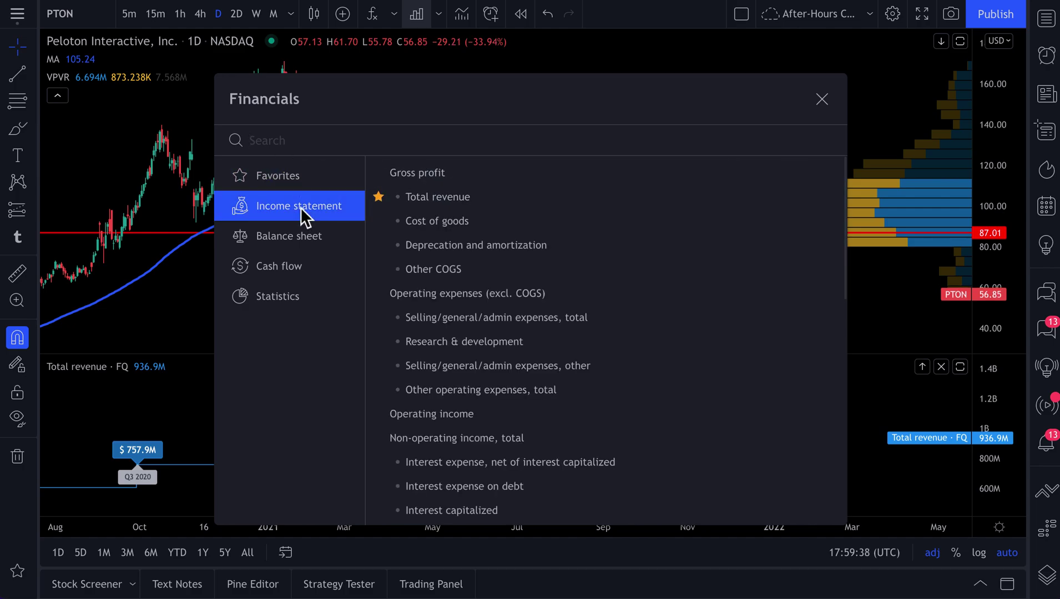
# Search 'marke' to star and add Market capitalization, then search 'price' and star Price to sales ratio.
pyautogui.click(303, 141)
pyautogui.write('marke')
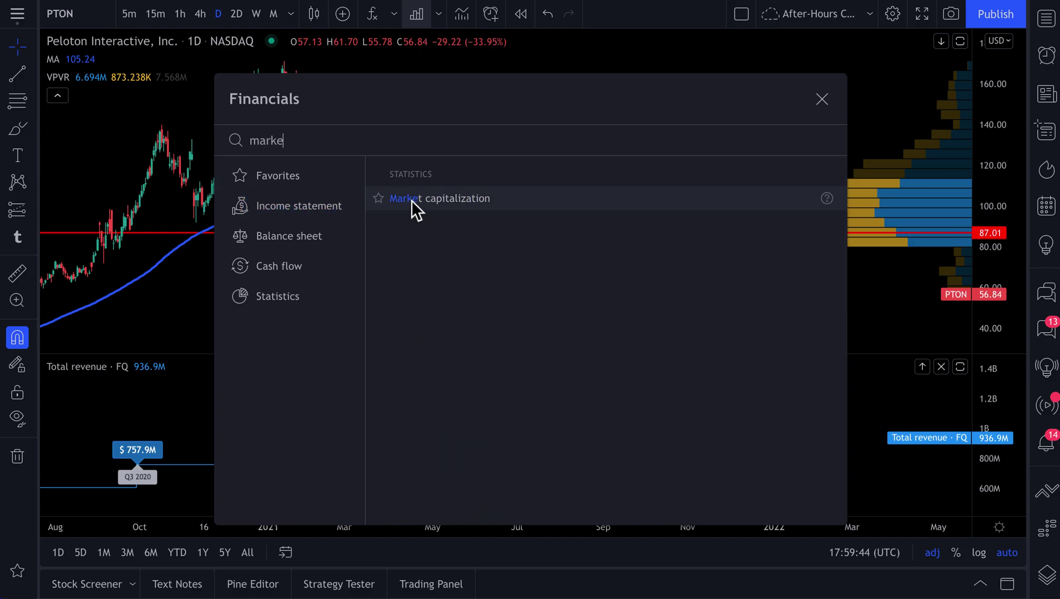
pyautogui.click(379, 199)
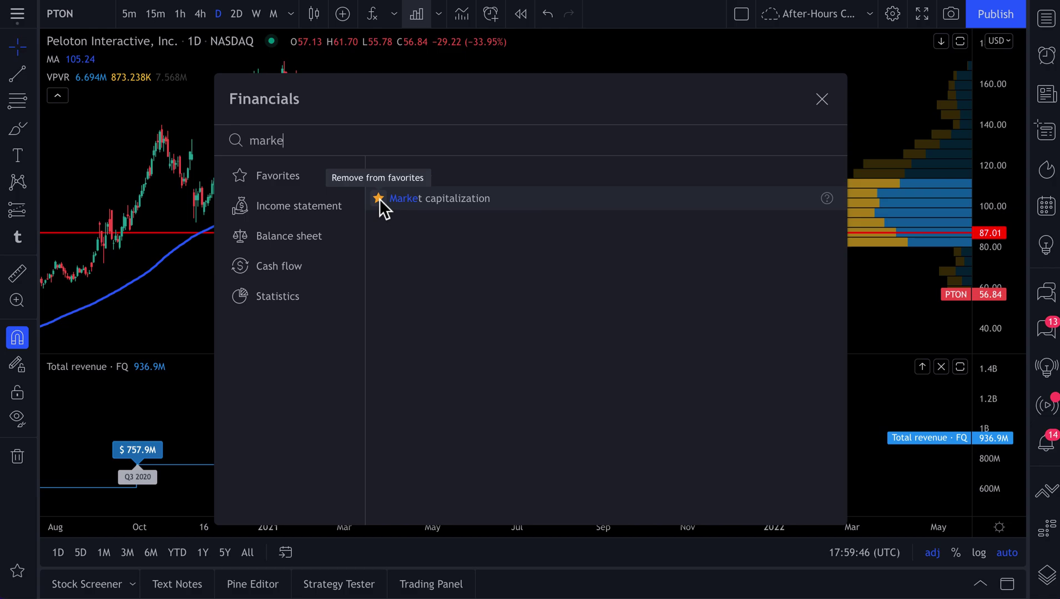
pyautogui.click(435, 204)
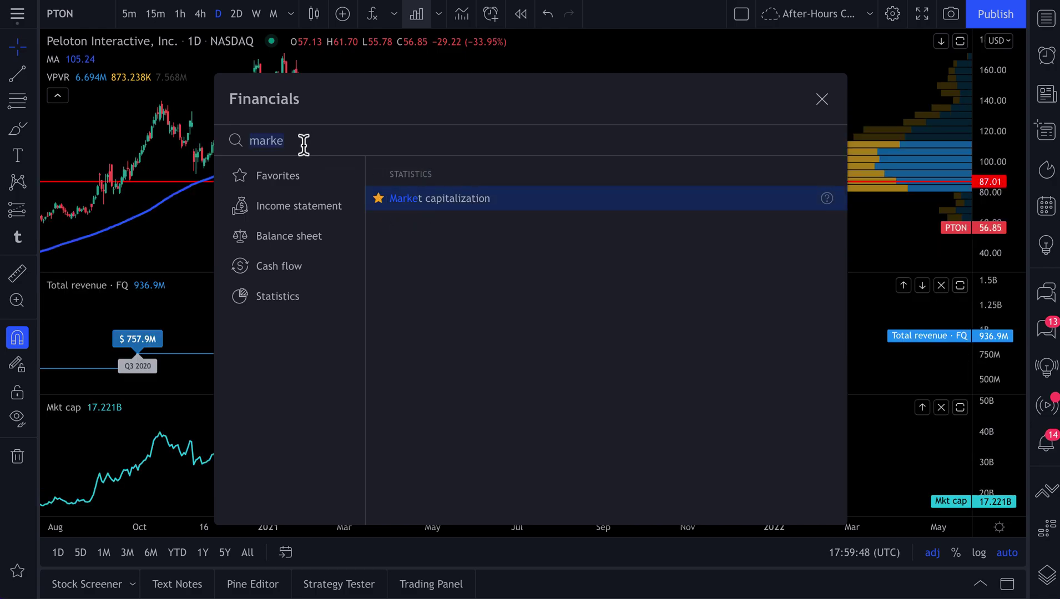
pyautogui.write('price')
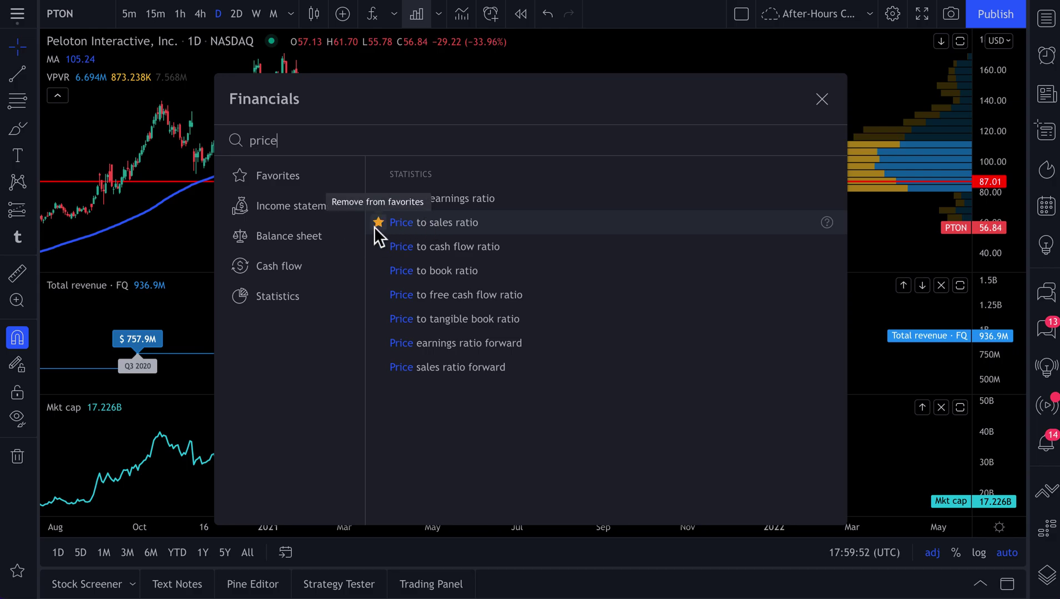
pyautogui.click(379, 294)
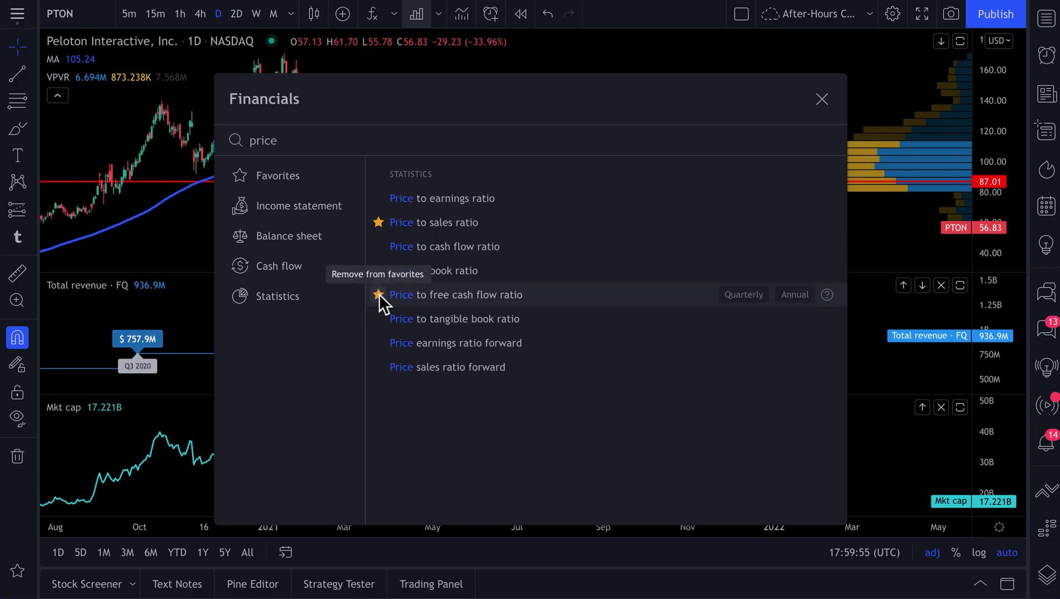
# Search 'ebi', star EBITDA, and close the Financials list.
pyautogui.doubleClick(308, 151)
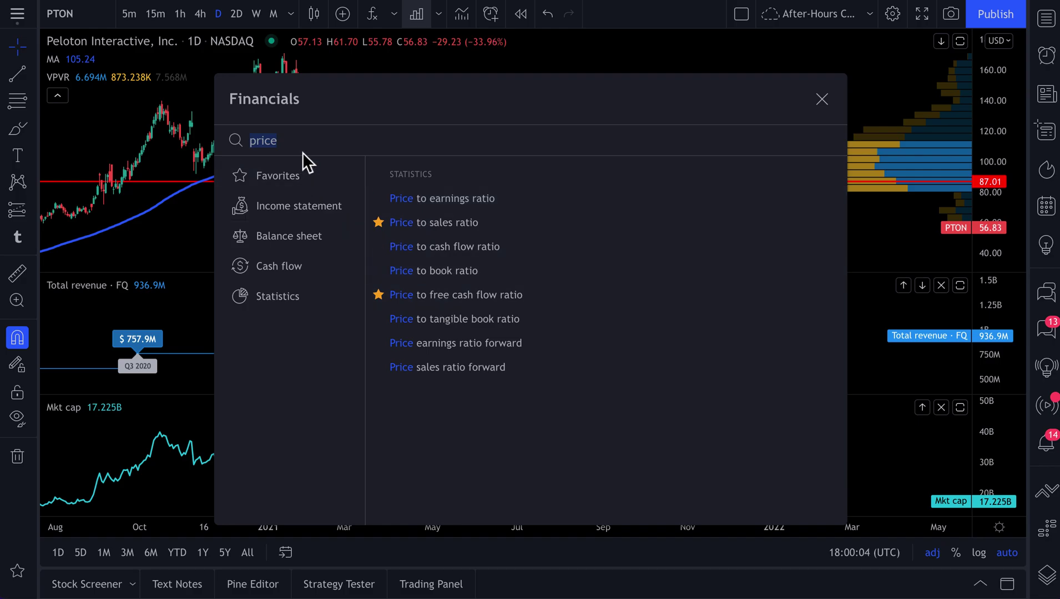
pyautogui.write('ebi')
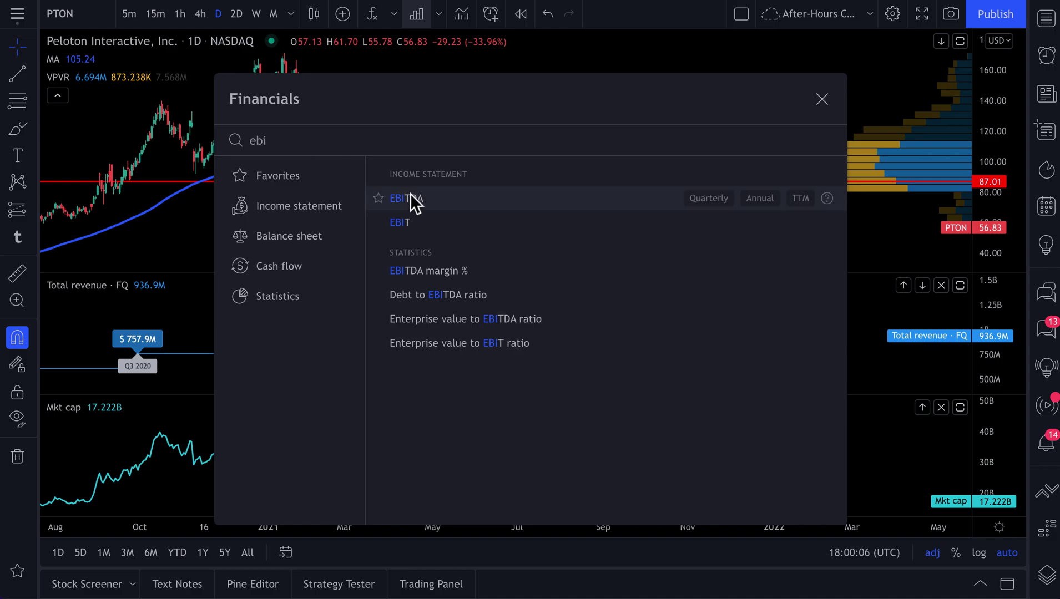
pyautogui.click(378, 198)
pyautogui.click(822, 99)
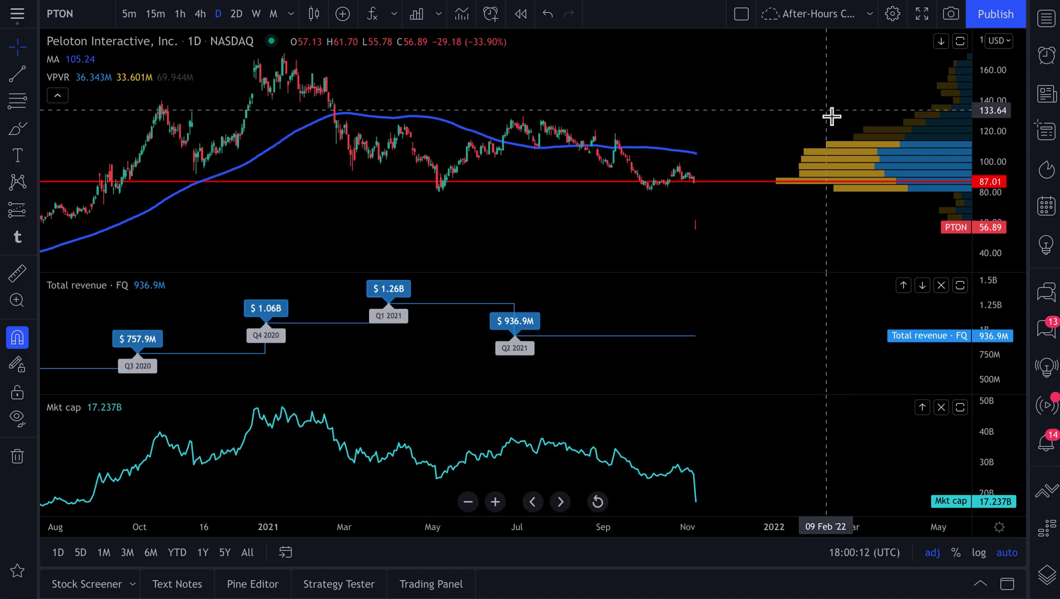
pyautogui.scroll(-3, 463, 348)
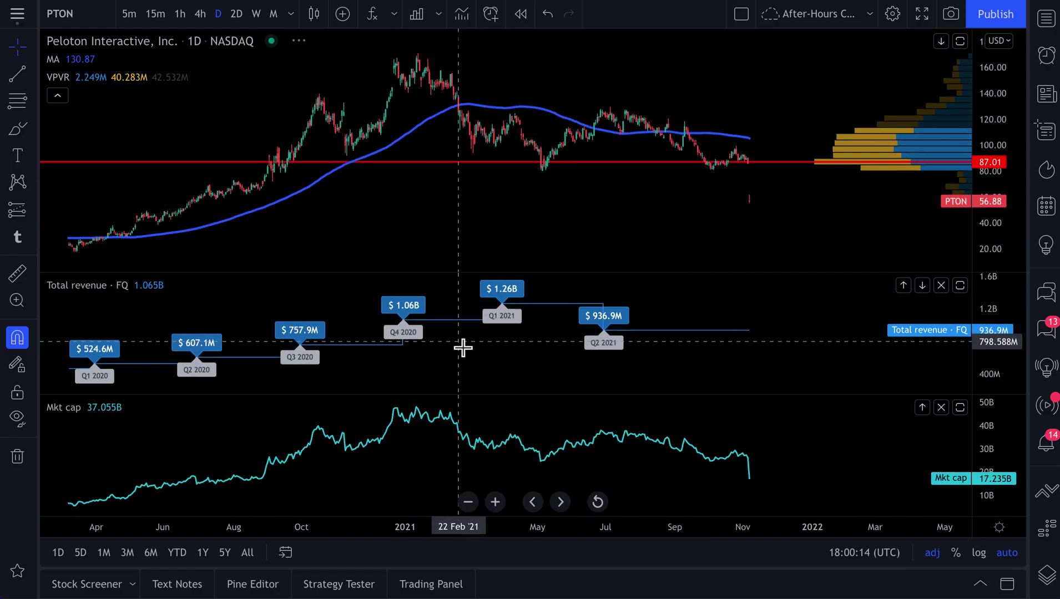
pyautogui.scroll(-2, 463, 347)
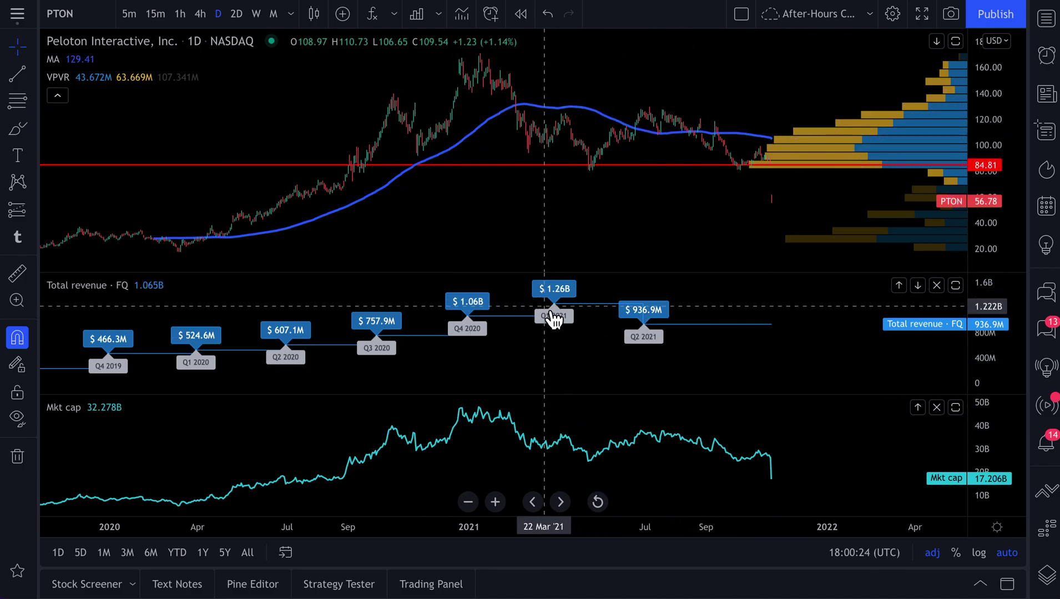
pyautogui.click(442, 16)
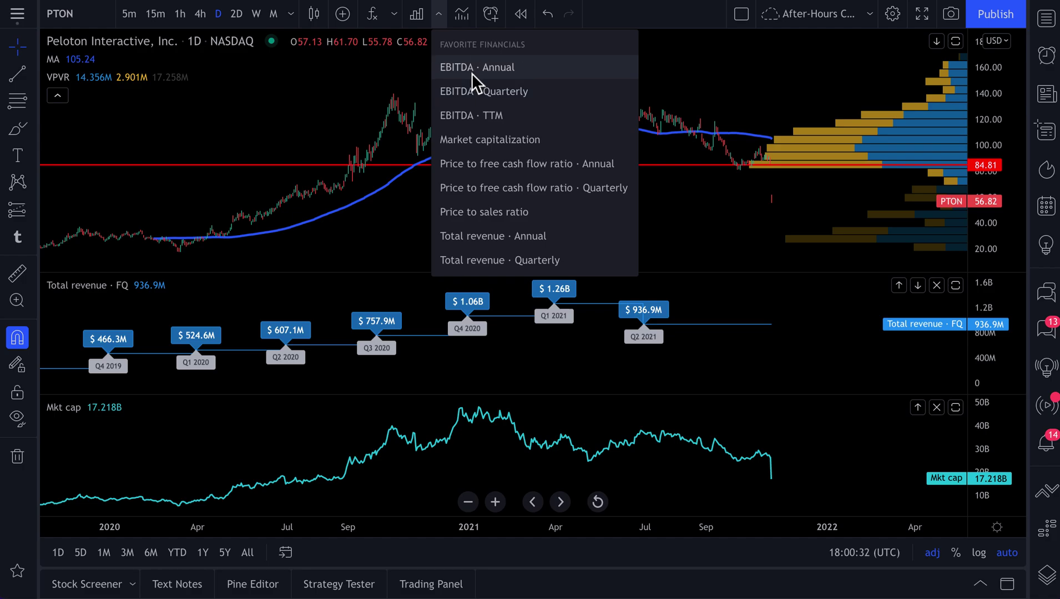
pyautogui.click(394, 15)
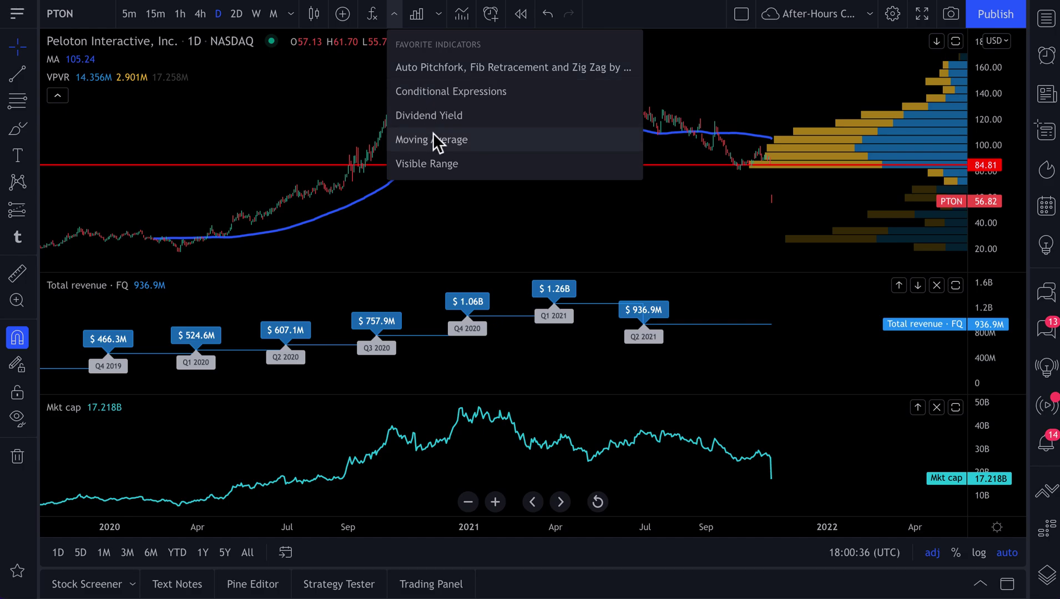
pyautogui.click(395, 16)
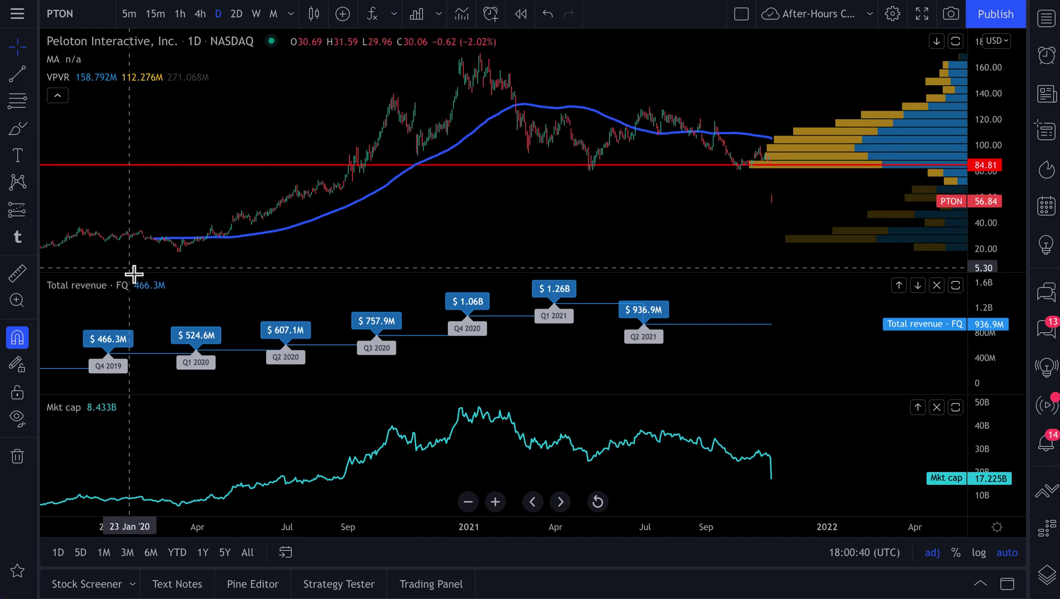
# Remove the Total revenue and Mkt cap panes and pan toward the latest candles.
pyautogui.click(184, 286)
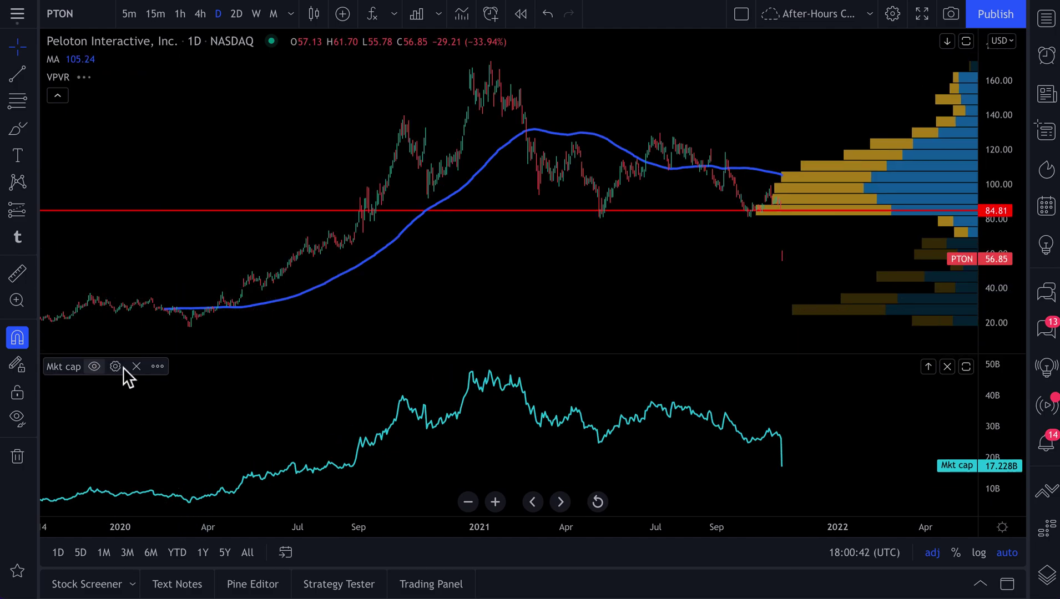
pyautogui.click(137, 367)
pyautogui.scroll(4, 527, 399)
pyautogui.moveTo(575, 415); pyautogui.dragTo(707, 415)
pyautogui.scroll(5, 426, 416)
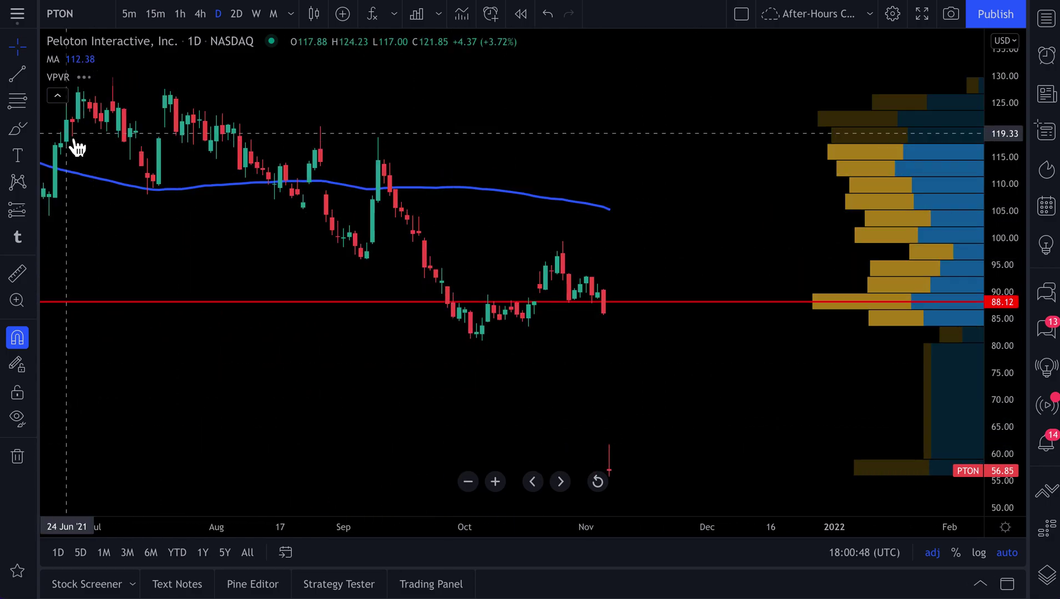
# Brush a freehand circle and arrow at the latest candle's drop, then Ctrl+Z to undo.
pyautogui.click(19, 127)
pyautogui.moveTo(620, 434)
pyautogui.mouseDown()
pyautogui.moveTo(590, 494)
pyautogui.moveTo(611, 444)
pyautogui.moveTo(651, 486)
pyautogui.moveTo(610, 442)
pyautogui.mouseUp()
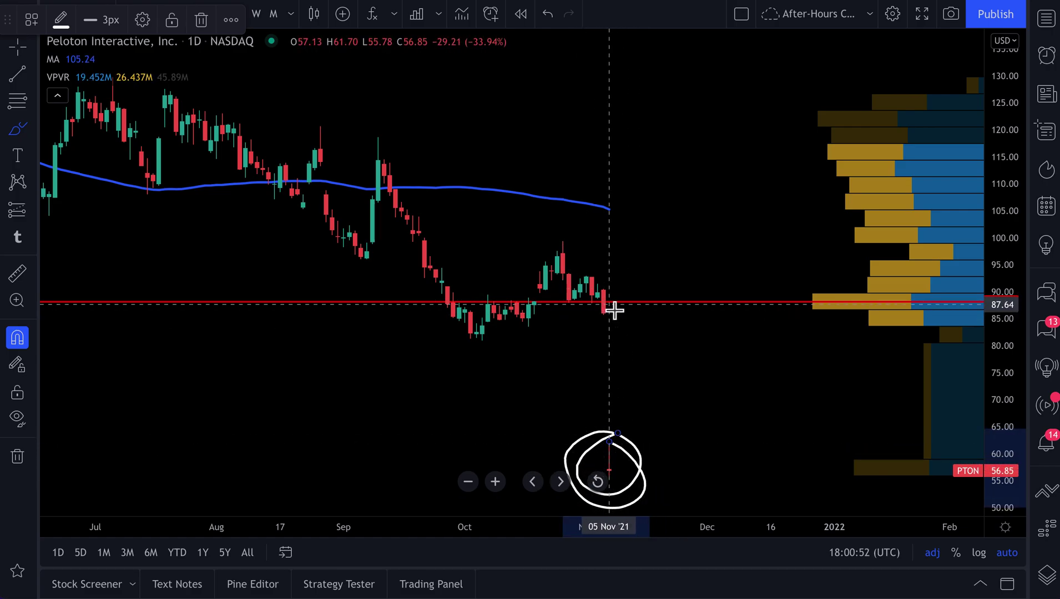
pyautogui.moveTo(611, 307); pyautogui.dragTo(640, 408)
pyautogui.moveTo(633, 357)
pyautogui.mouseDown()
pyautogui.moveTo(633, 441)
pyautogui.moveTo(644, 415)
pyautogui.mouseUp()
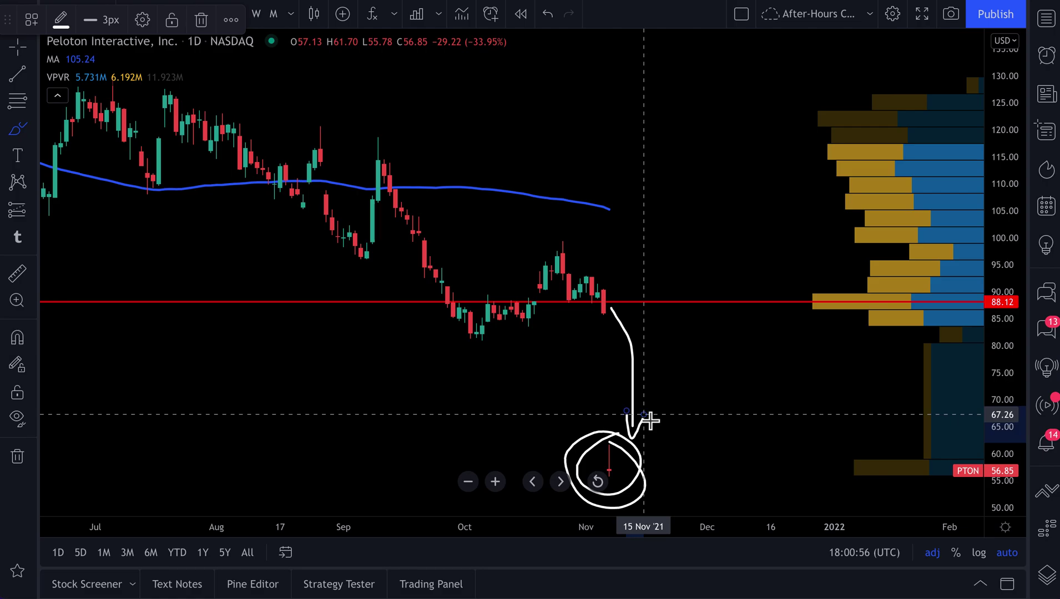
pyautogui.hotkey('ctrl', 'z')
pyautogui.hotkey('ctrl', 'z')
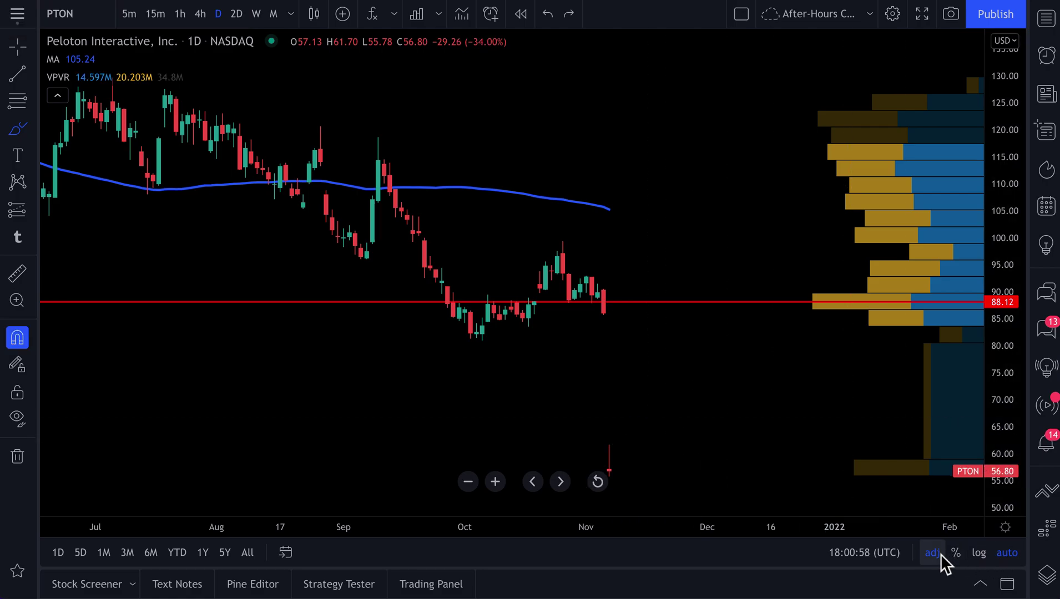
# Turn off auto price scaling and toggle the log scale on and back to linear.
pyautogui.click(1009, 554)
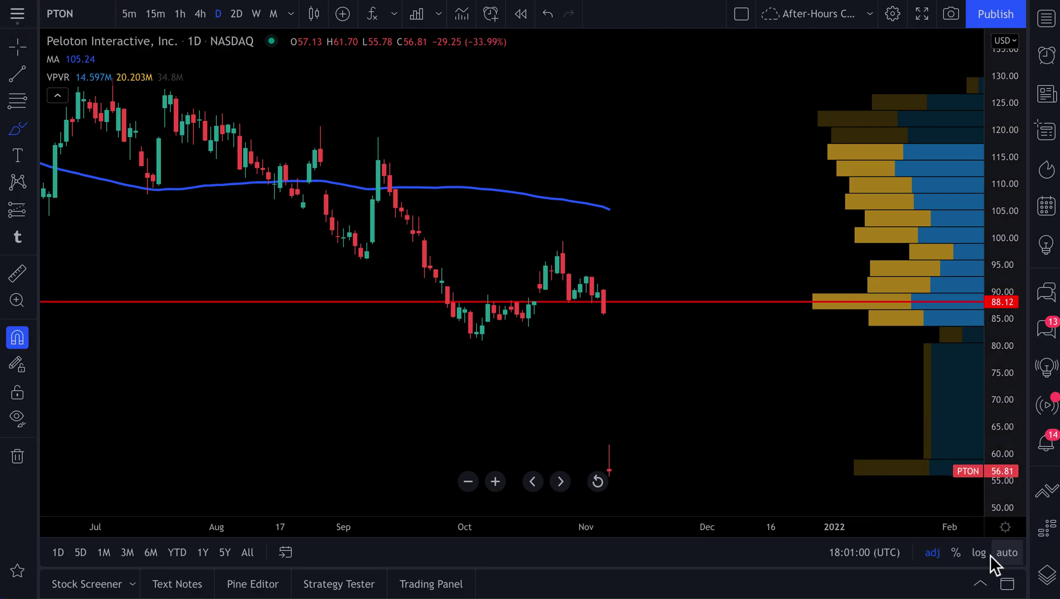
pyautogui.click(986, 553)
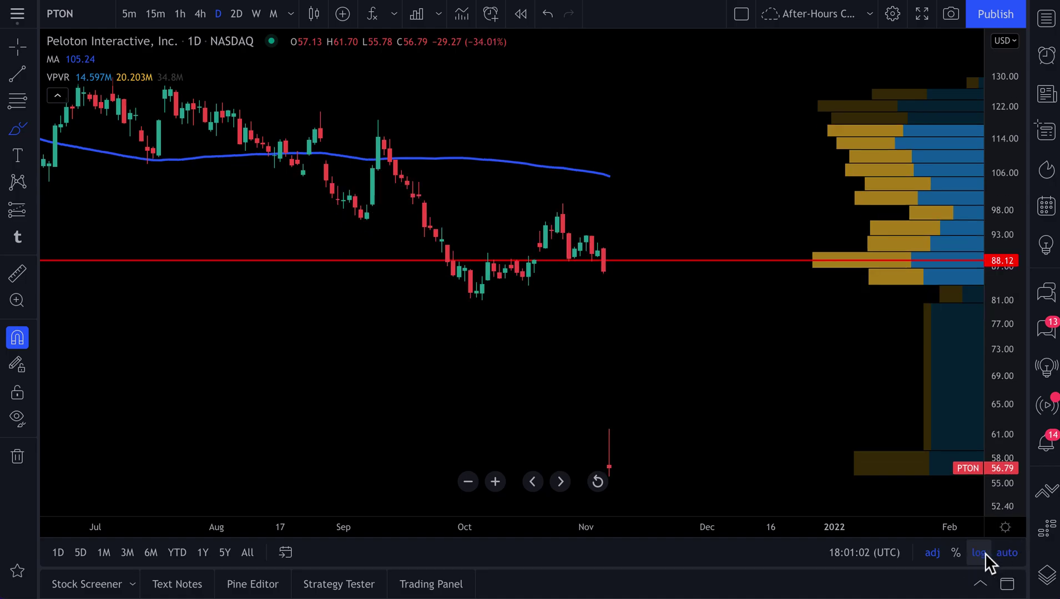
pyautogui.click(986, 554)
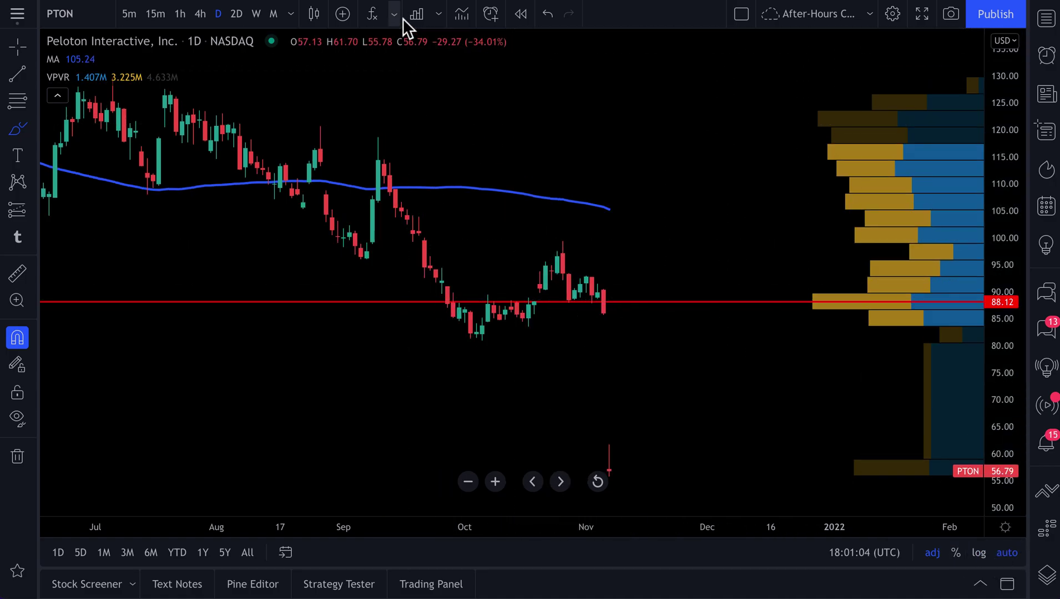
# Add Market capitalization and then Price to sales ratio panes from the favourite financials.
pyautogui.click(438, 17)
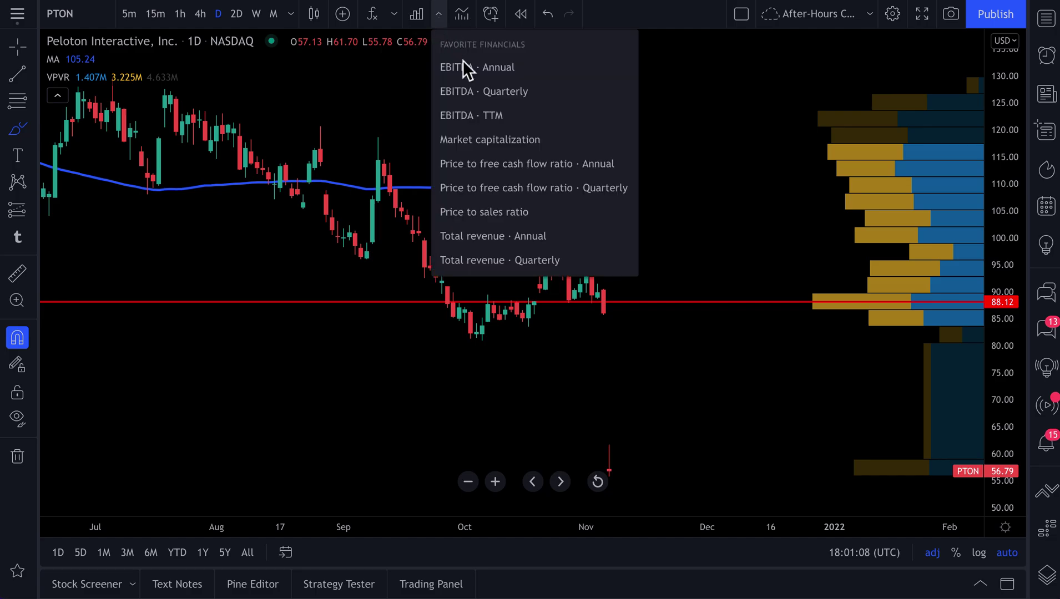
pyautogui.click(505, 142)
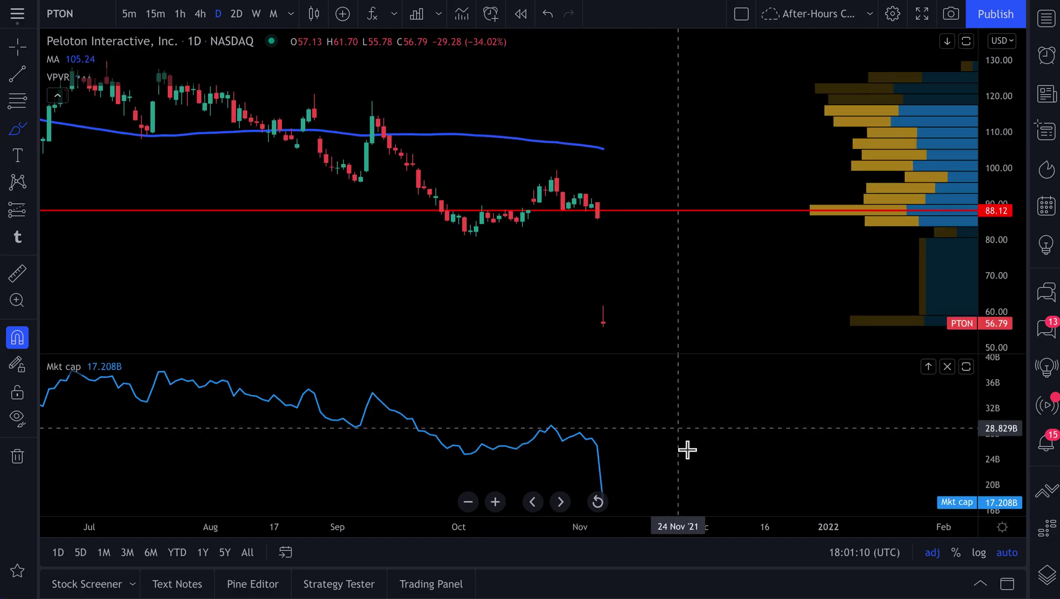
pyautogui.scroll(-3, 788, 424)
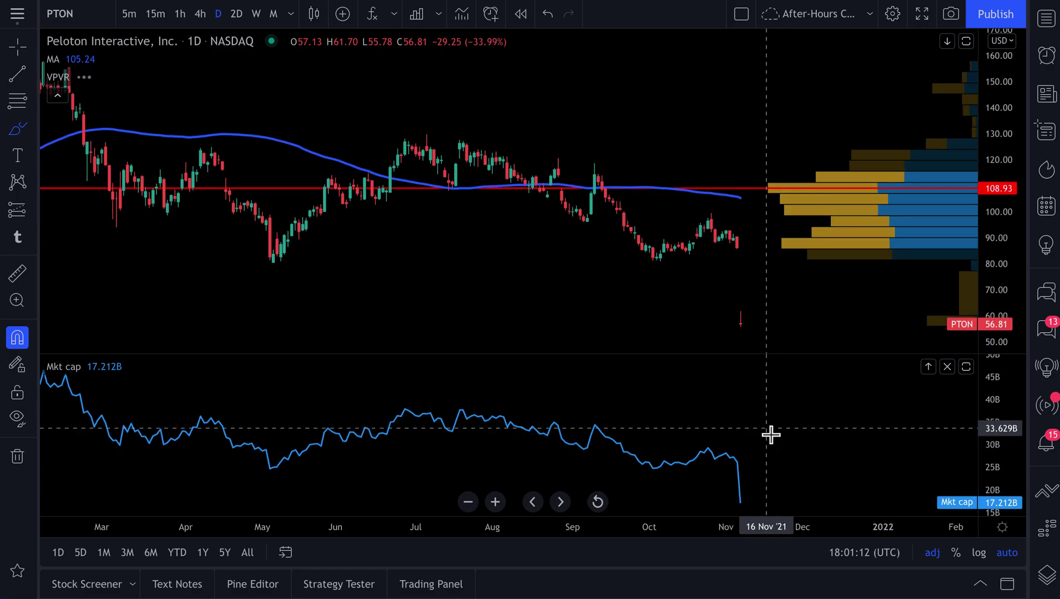
pyautogui.scroll(-2, 753, 343)
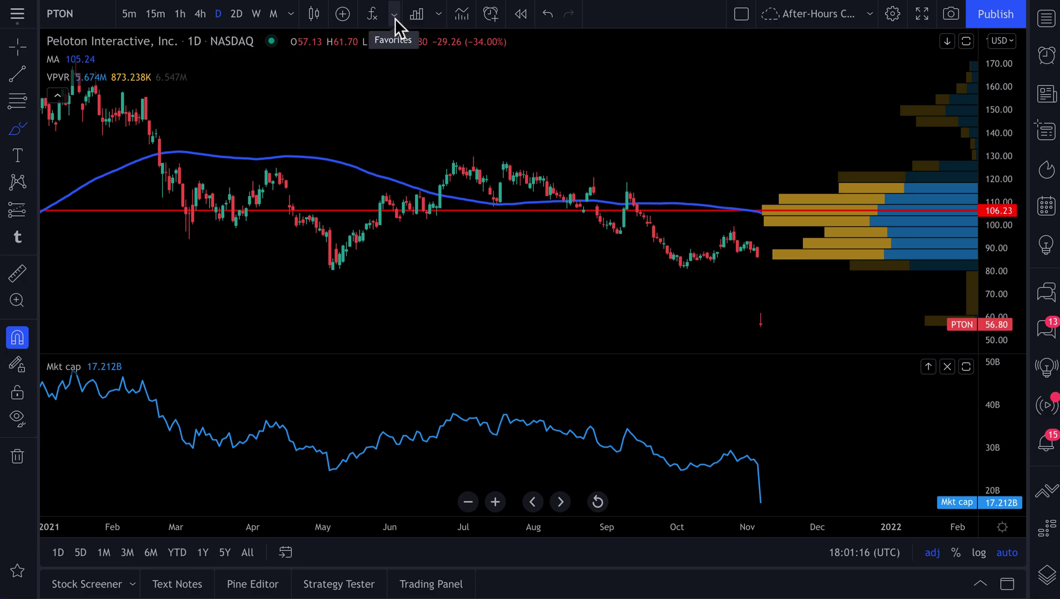
pyautogui.click(438, 16)
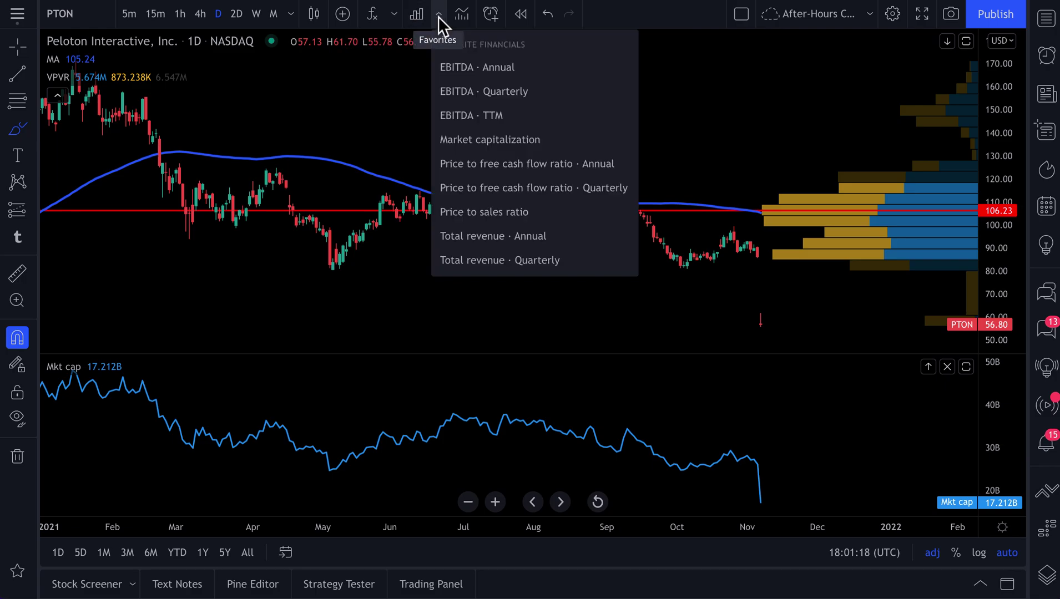
pyautogui.click(491, 212)
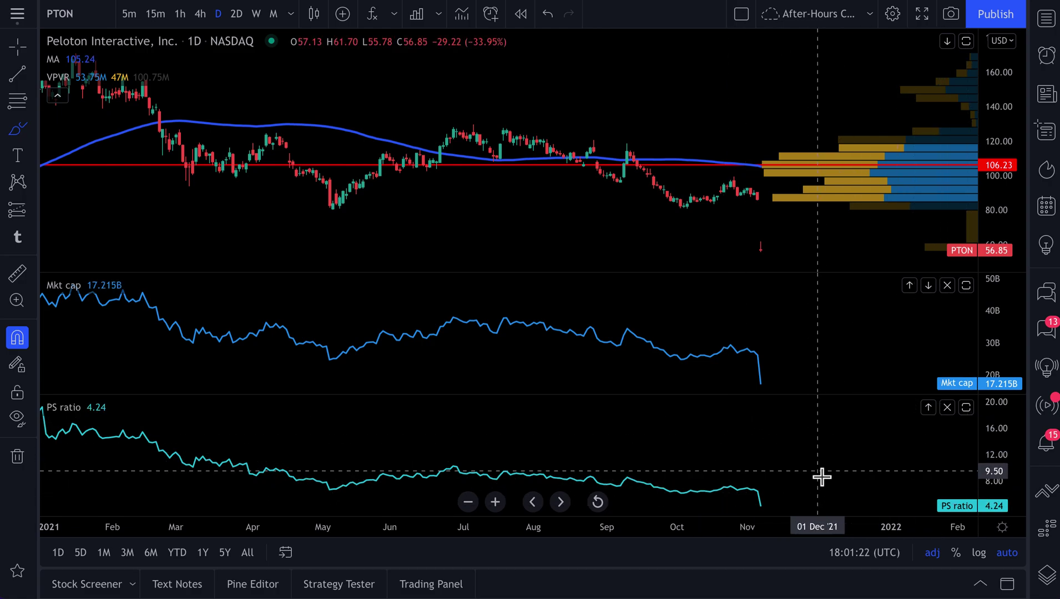
pyautogui.scroll(-10, 822, 477)
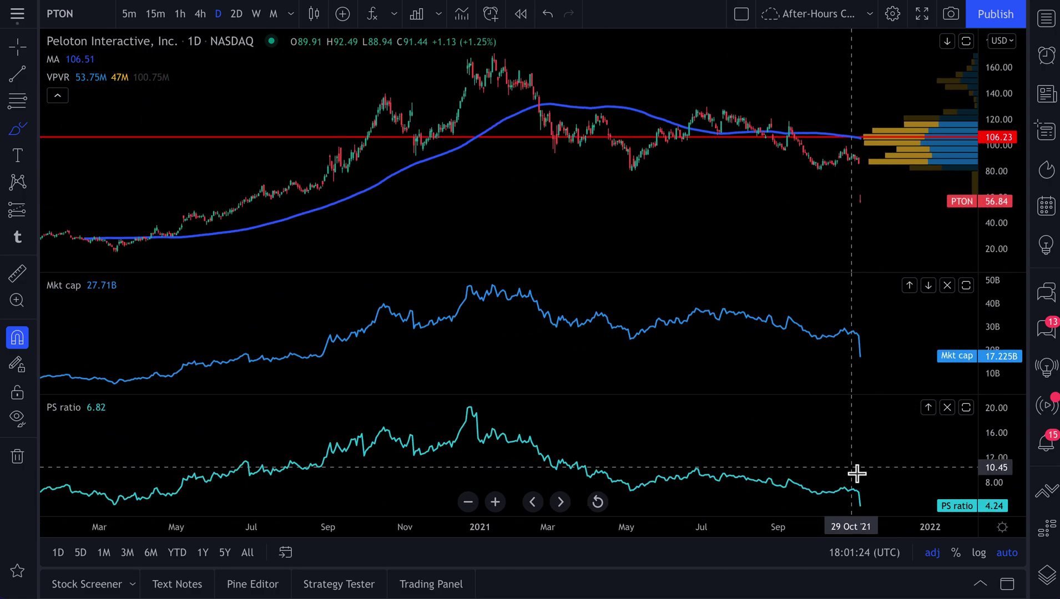
pyautogui.scroll(-3, 863, 475)
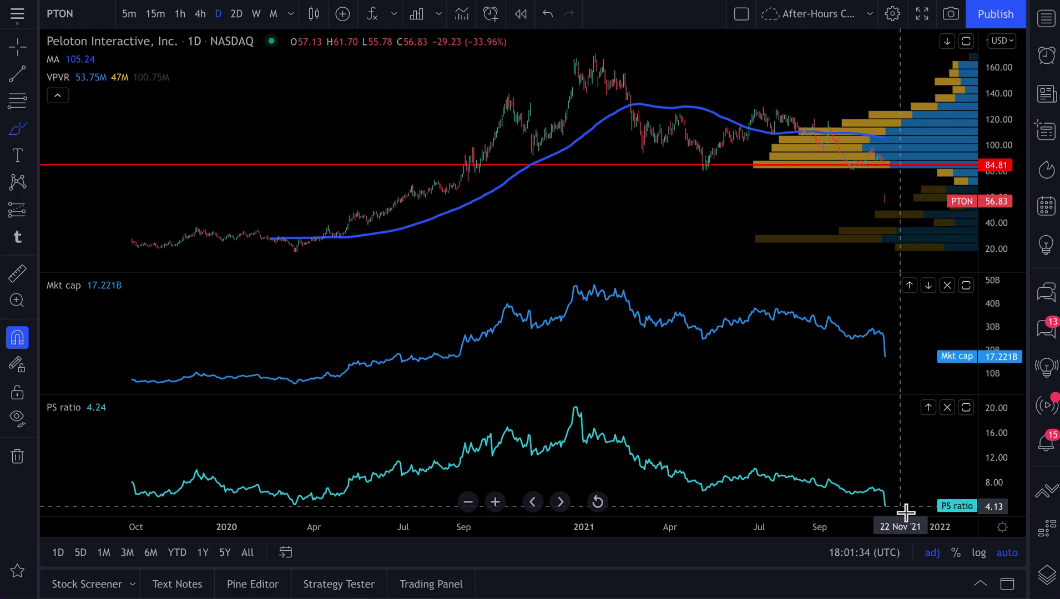
pyautogui.click(140, 474)
pyautogui.moveTo(140, 473)
pyautogui.mouseDown()
pyautogui.moveTo(147, 494)
pyautogui.moveTo(119, 471)
pyautogui.moveTo(122, 481)
pyautogui.mouseUp()
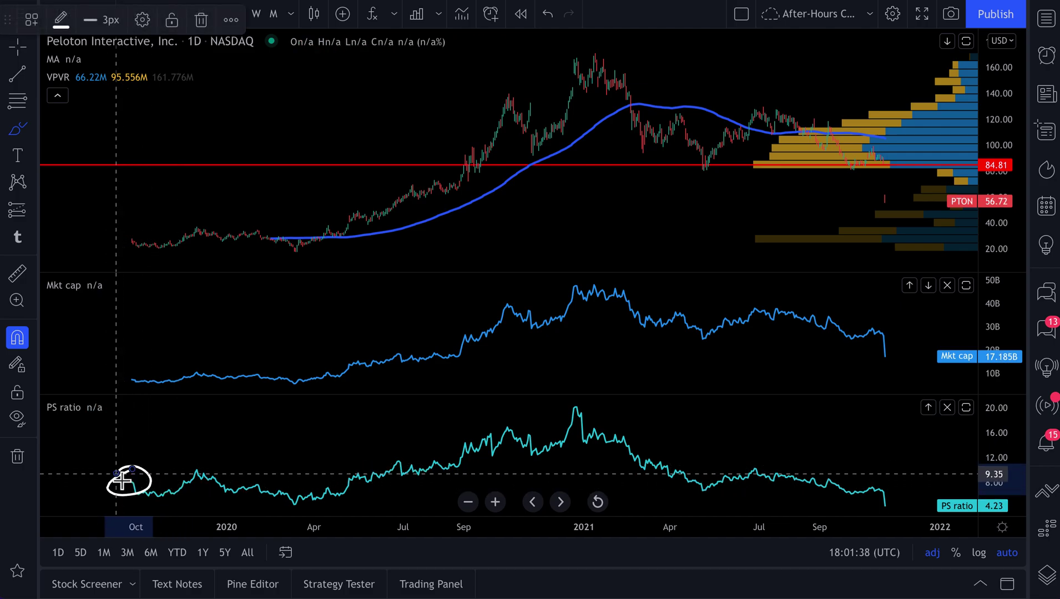
pyautogui.moveTo(889, 498)
pyautogui.mouseDown()
pyautogui.moveTo(874, 505)
pyautogui.moveTo(906, 512)
pyautogui.moveTo(889, 493)
pyautogui.mouseUp()
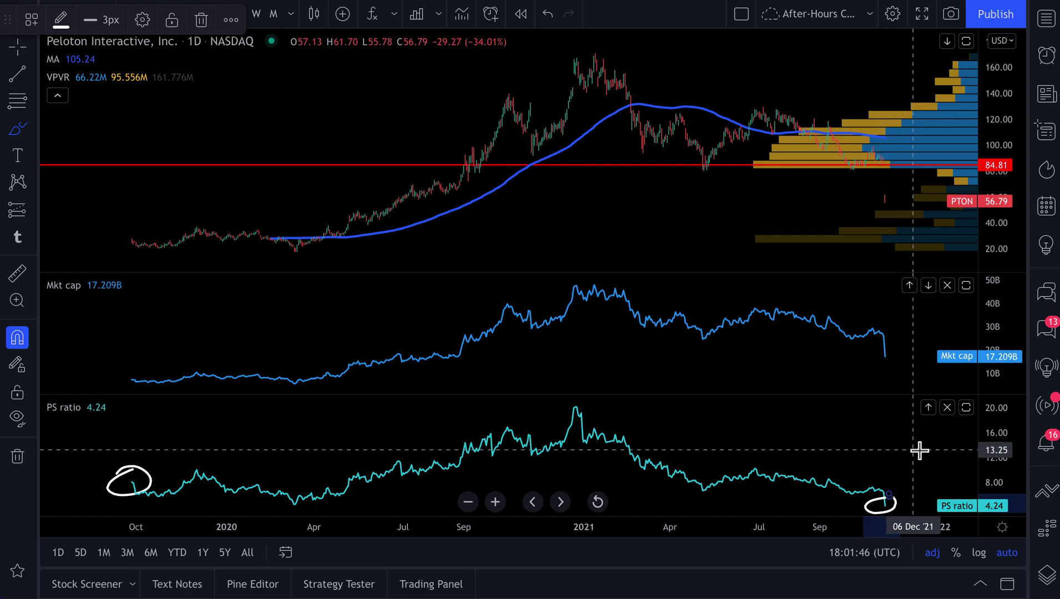
pyautogui.hotkey('ctrl', 'z')
pyautogui.hotkey('ctrl', 'z')
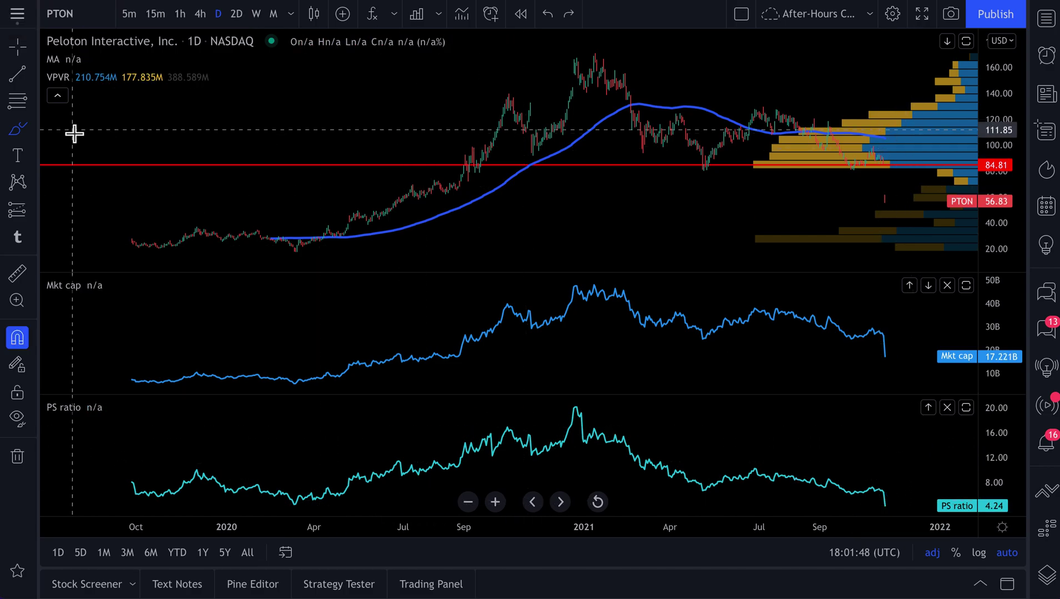
pyautogui.click(18, 49)
pyautogui.moveTo(402, 128); pyautogui.dragTo(211, 149)
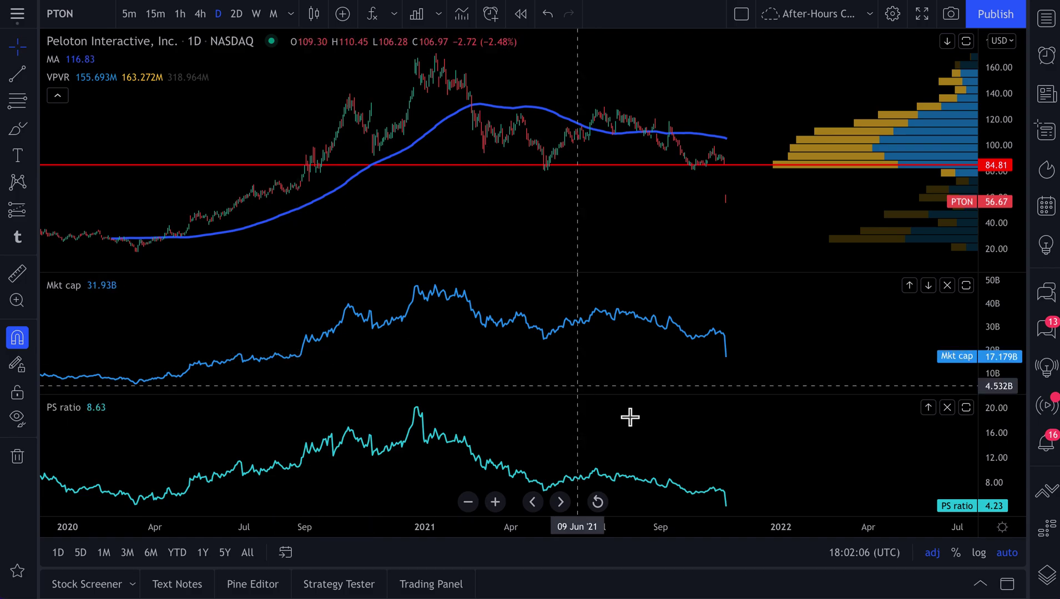
# Zoom the time axis out and back in to frame roughly July 2020 onward.
pyautogui.scroll(-1, 732, 511)
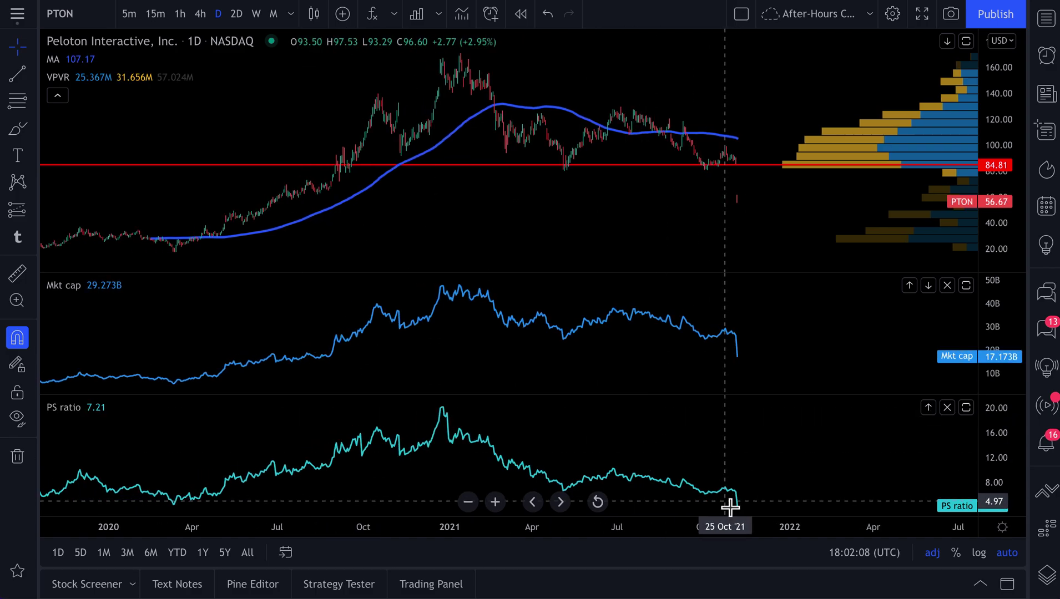
pyautogui.scroll(-1, 777, 500)
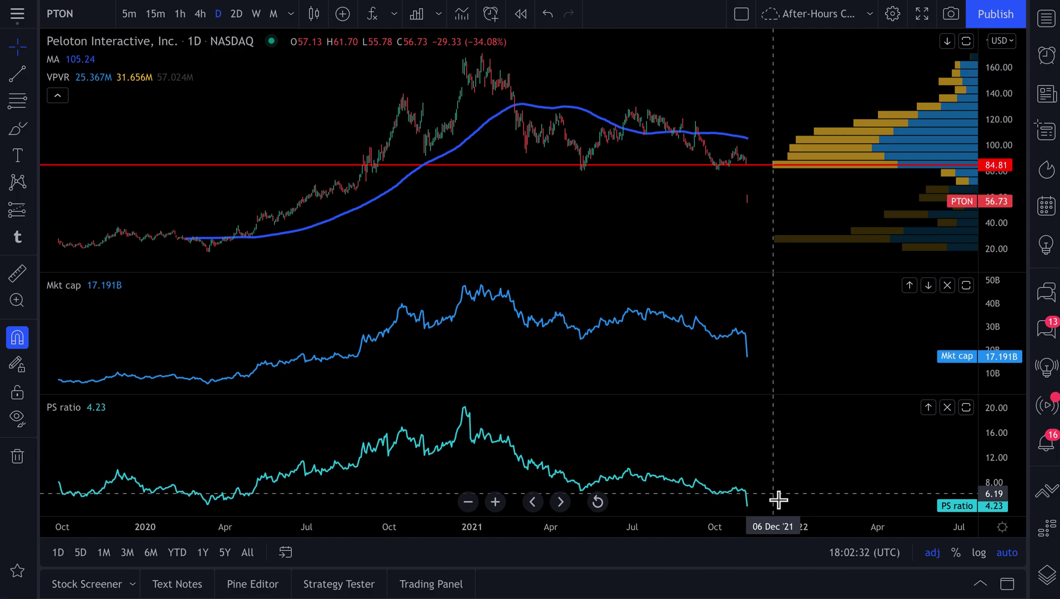
pyautogui.scroll(2, 623, 208)
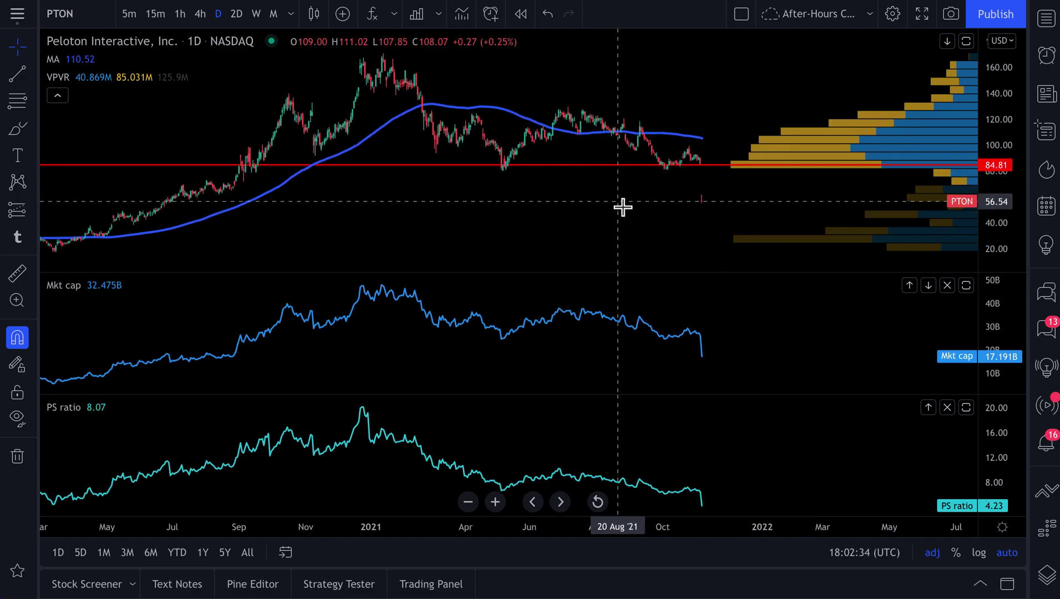
pyautogui.scroll(2, 623, 207)
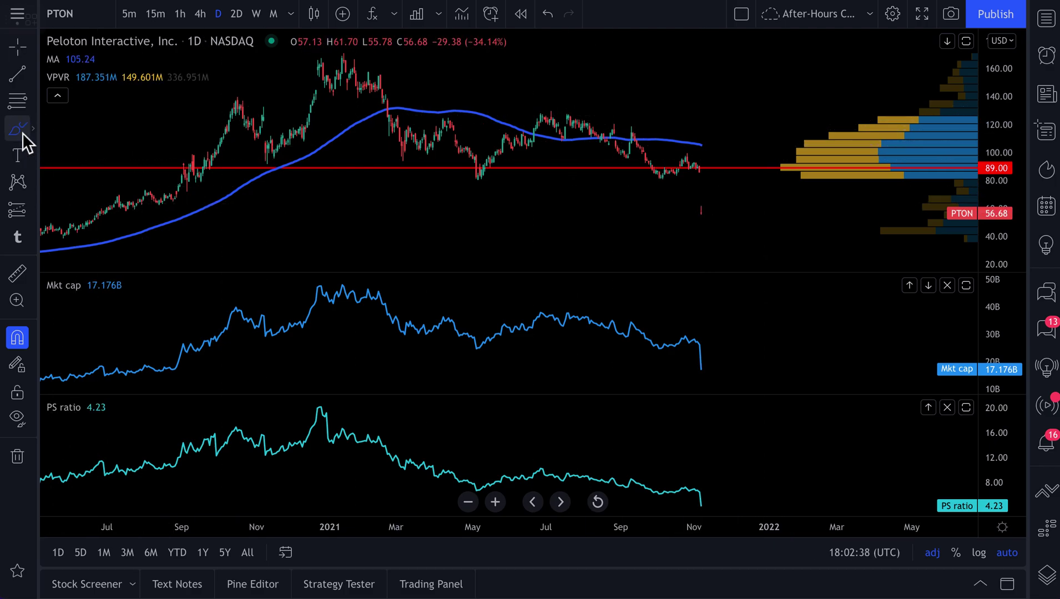
pyautogui.moveTo(906, 171)
pyautogui.mouseDown()
pyautogui.moveTo(222, 165)
pyautogui.moveTo(211, 67)
pyautogui.moveTo(622, 76)
pyautogui.moveTo(747, 168)
pyautogui.moveTo(724, 212)
pyautogui.moveTo(710, 209)
pyautogui.mouseUp()
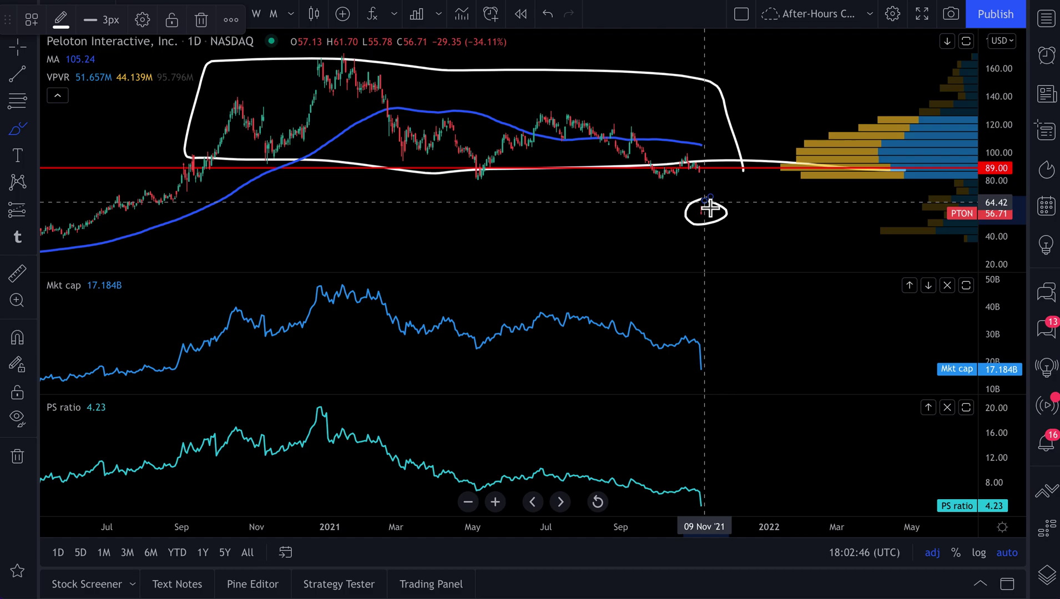
pyautogui.hotkey('ctrl', 'z')
pyautogui.hotkey('ctrl', 'z')
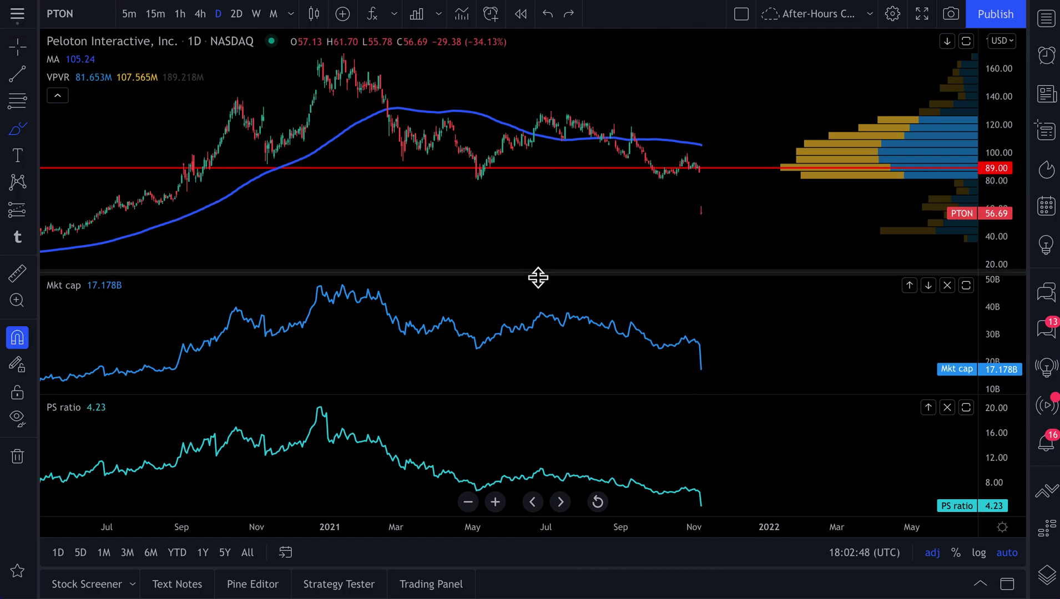
pyautogui.scroll(-1, 538, 277)
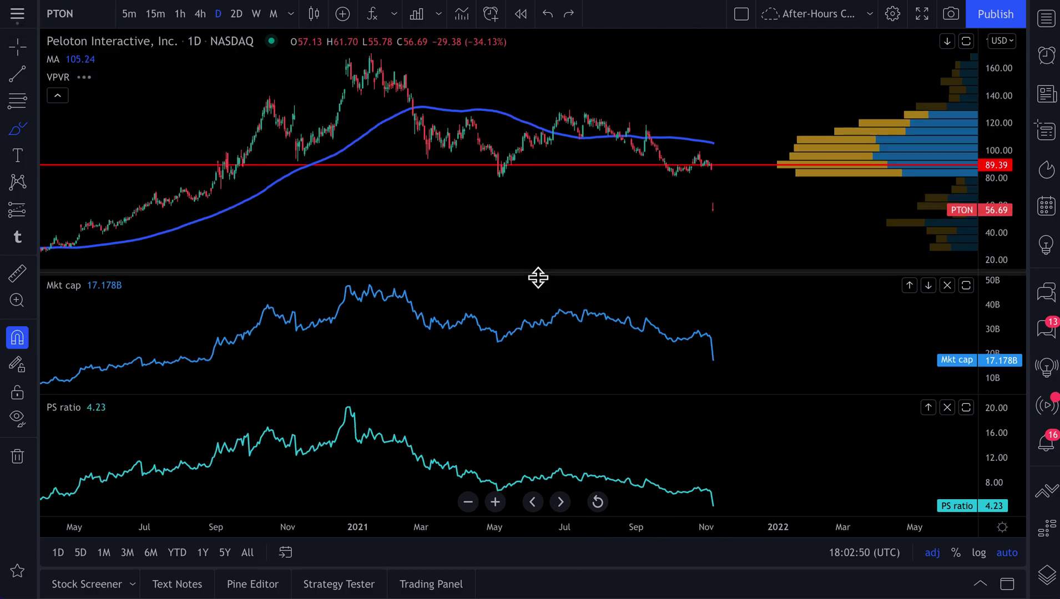
pyautogui.scroll(-1, 538, 278)
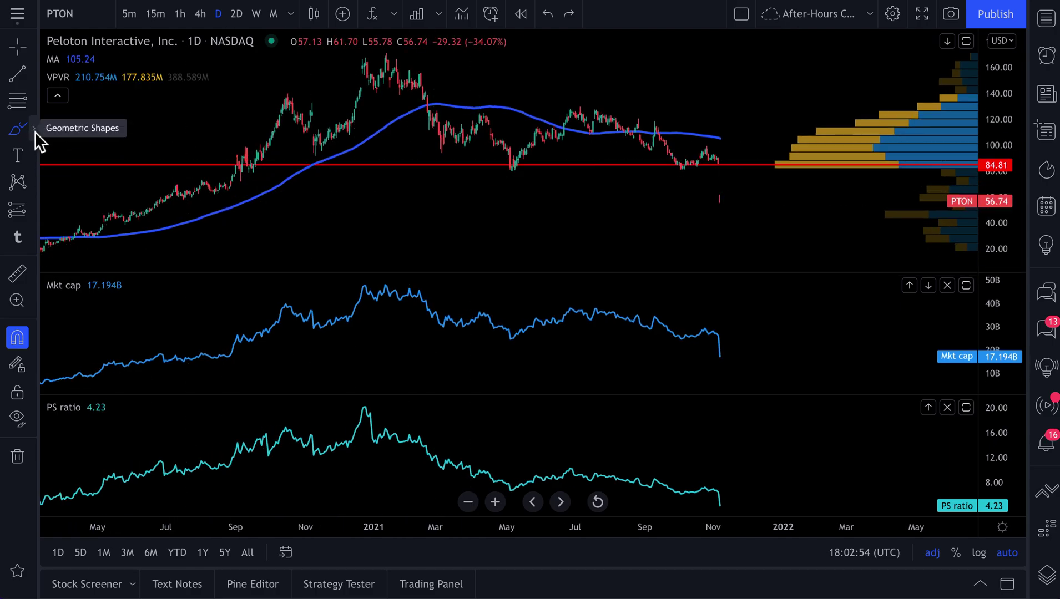
pyautogui.click(35, 132)
pyautogui.click(104, 132)
pyautogui.moveTo(549, 291)
pyautogui.mouseDown()
pyautogui.moveTo(717, 314)
pyautogui.moveTo(786, 338)
pyautogui.mouseUp()
pyautogui.moveTo(603, 350); pyautogui.dragTo(795, 358)
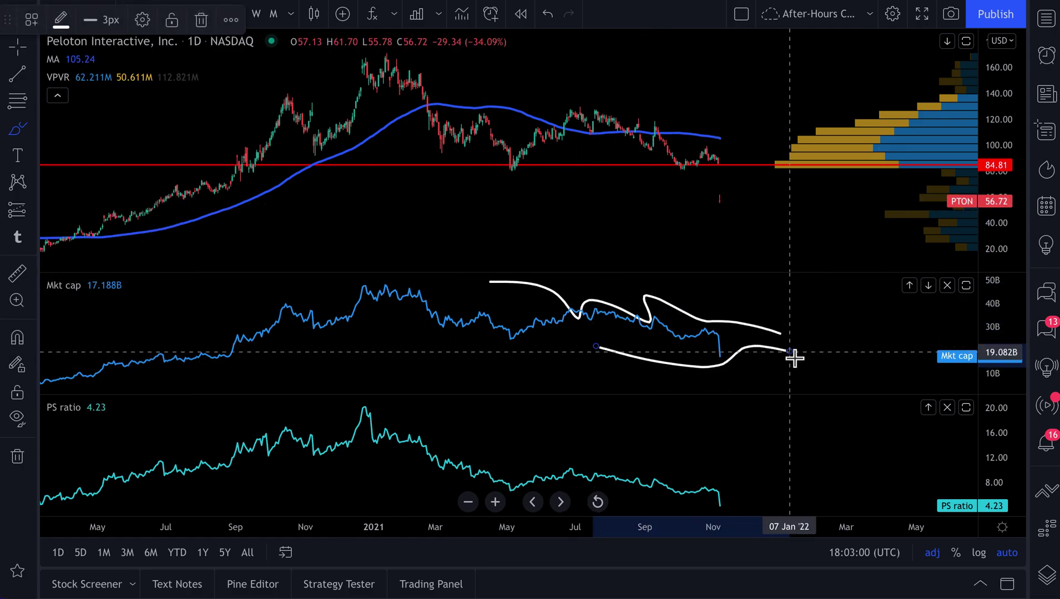
pyautogui.hotkey('ctrl', 'z')
pyautogui.hotkey('ctrl', 'z')
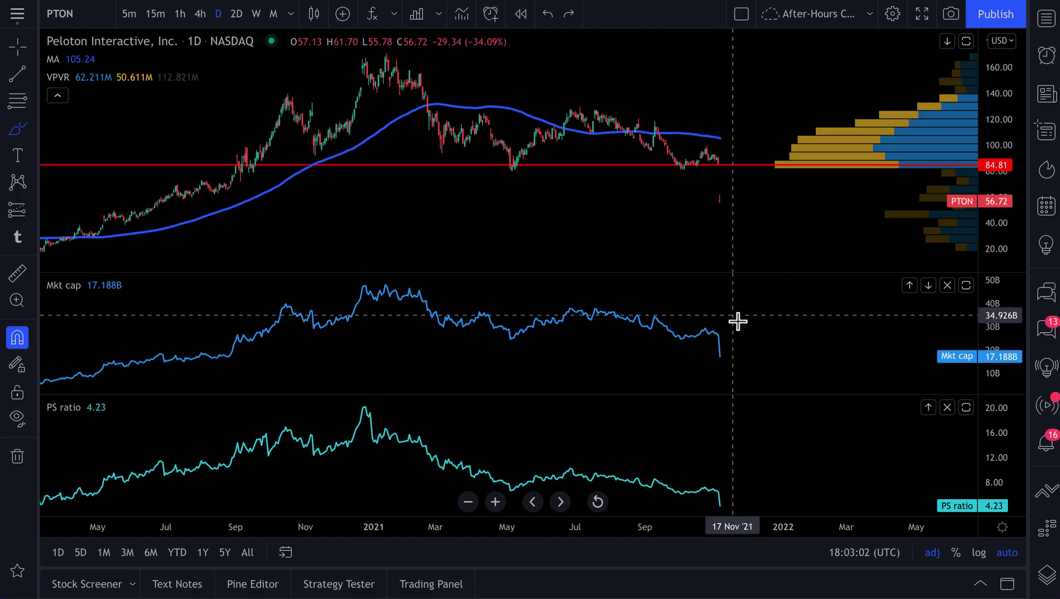
pyautogui.moveTo(720, 323)
pyautogui.mouseDown()
pyautogui.moveTo(688, 372)
pyautogui.moveTo(691, 327)
pyautogui.moveTo(734, 390)
pyautogui.moveTo(694, 385)
pyautogui.moveTo(684, 339)
pyautogui.mouseUp()
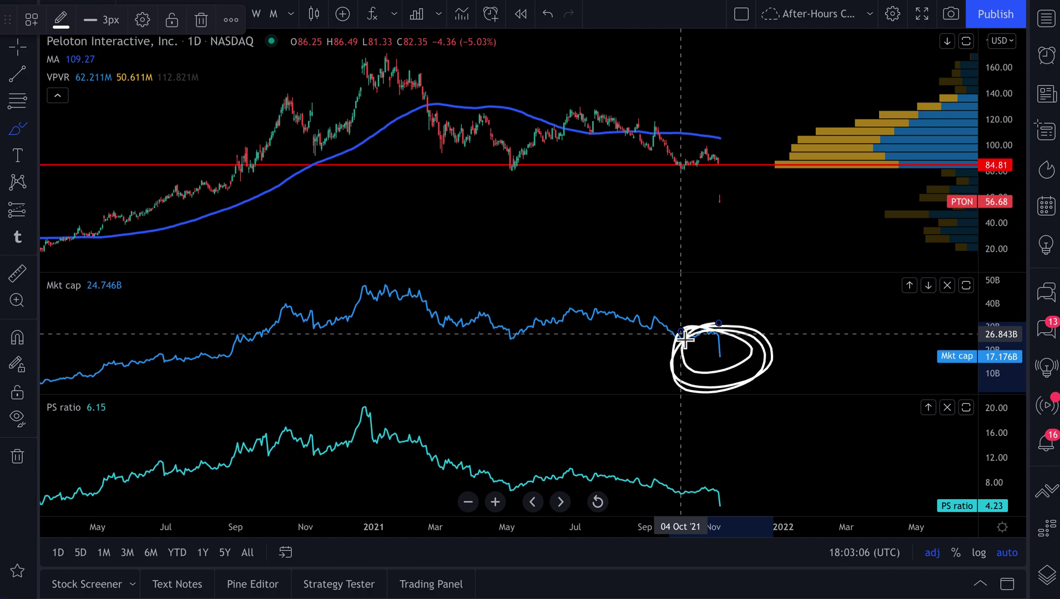
pyautogui.hotkey('ctrl', 'z')
pyautogui.moveTo(724, 195)
pyautogui.mouseDown()
pyautogui.moveTo(750, 185)
pyautogui.moveTo(740, 225)
pyautogui.moveTo(701, 198)
pyautogui.mouseUp()
pyautogui.hotkey('ctrl', 'z')
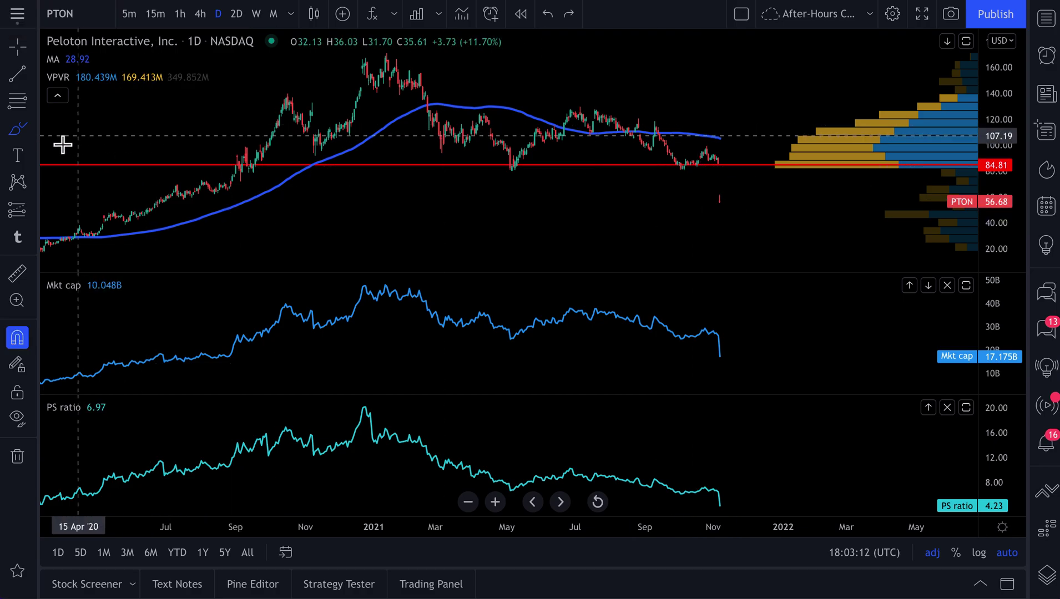
pyautogui.click(36, 136)
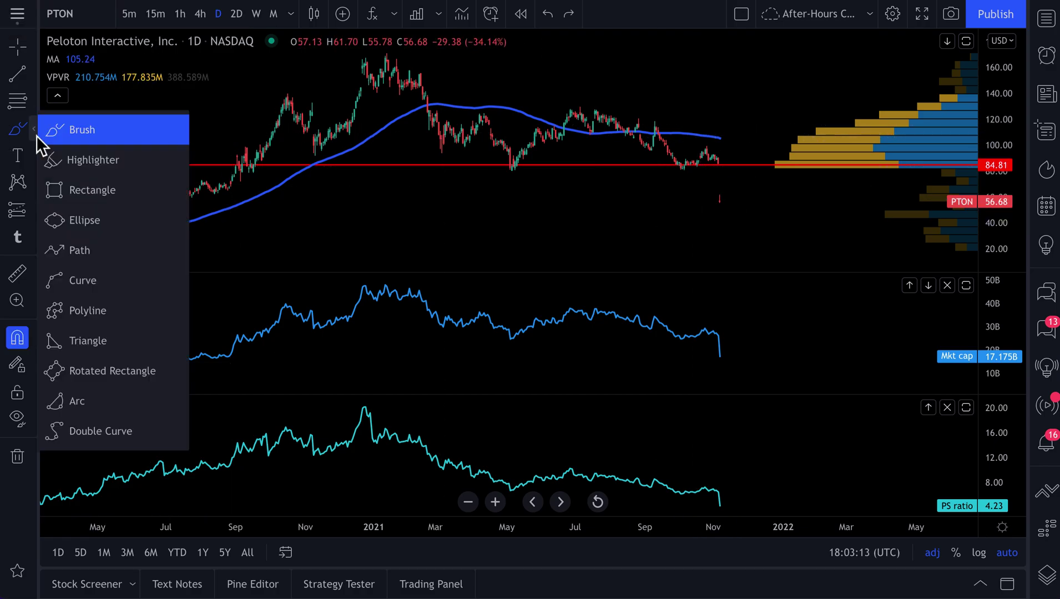
# Star the Brush tool and move the favourite tools bar to the top of the price chart.
pyautogui.click(174, 131)
pyautogui.moveTo(442, 427)
pyautogui.mouseDown()
pyautogui.moveTo(405, 313)
pyautogui.moveTo(322, 253)
pyautogui.moveTo(229, 132)
pyautogui.mouseUp()
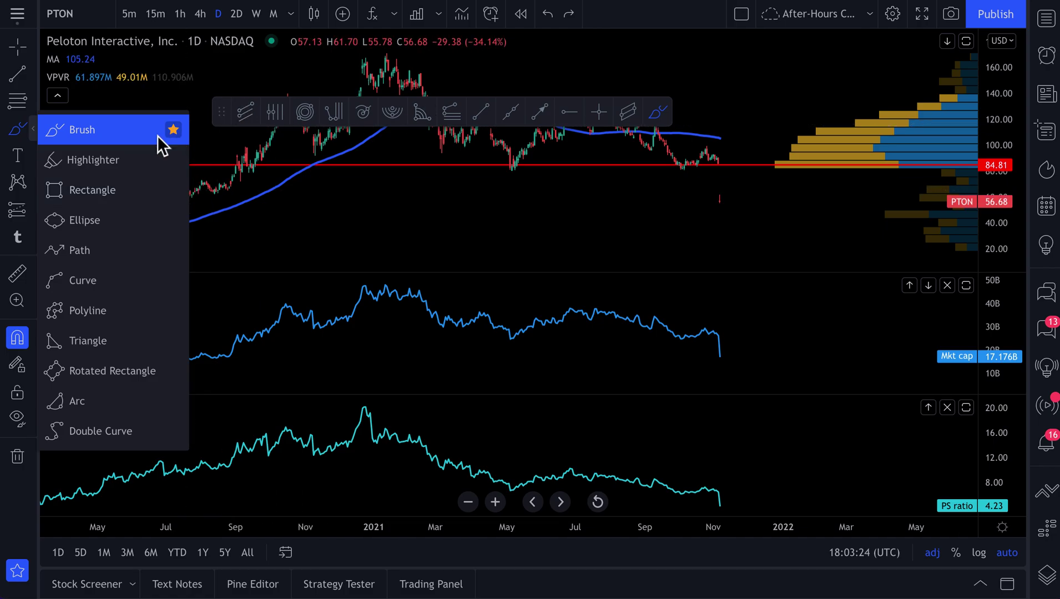
pyautogui.moveTo(32, 183)
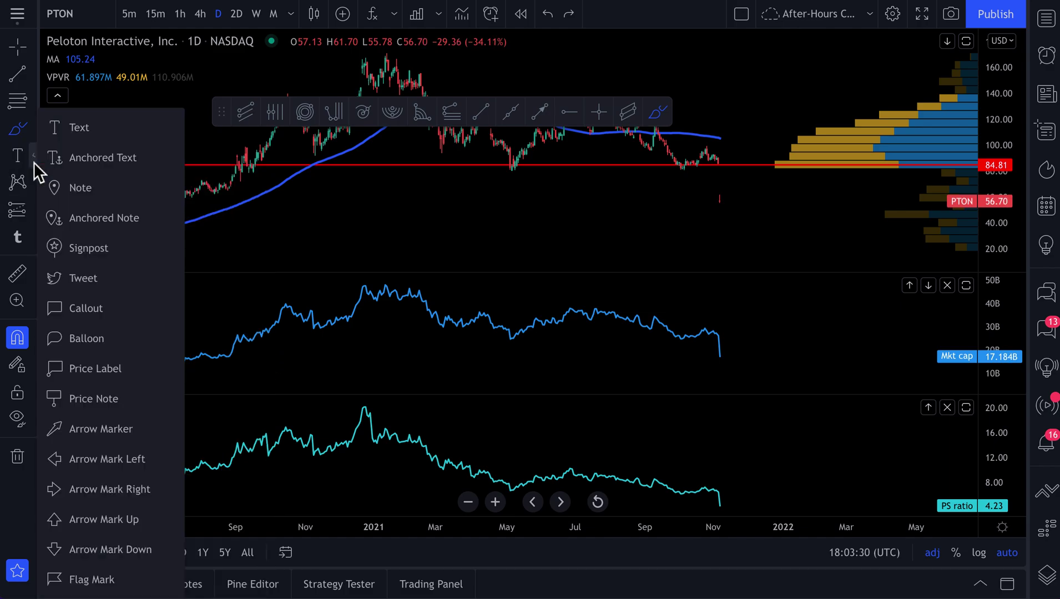
pyautogui.moveTo(34, 106)
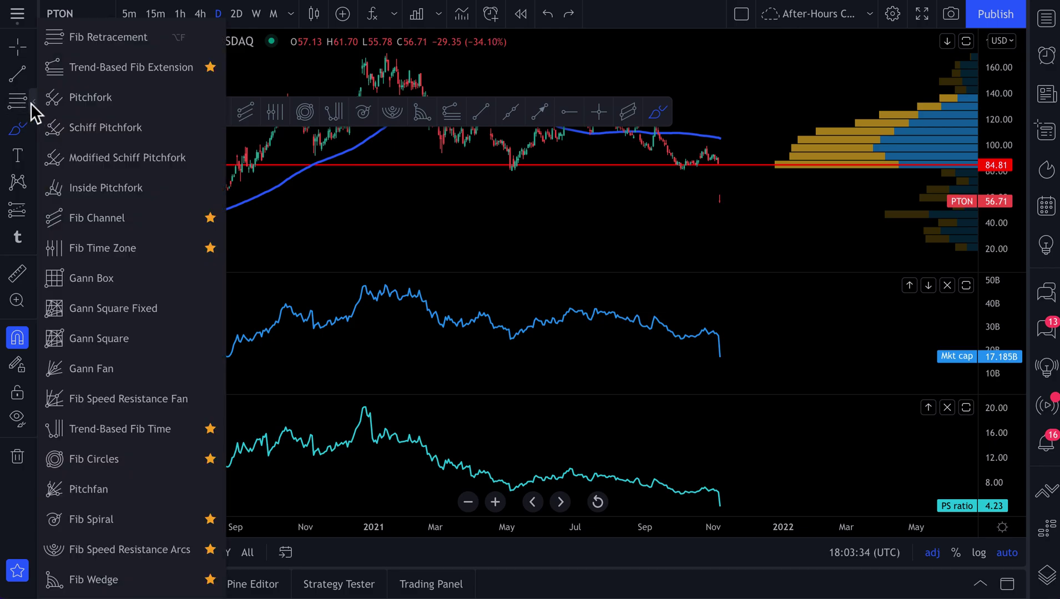
pyautogui.click(34, 102)
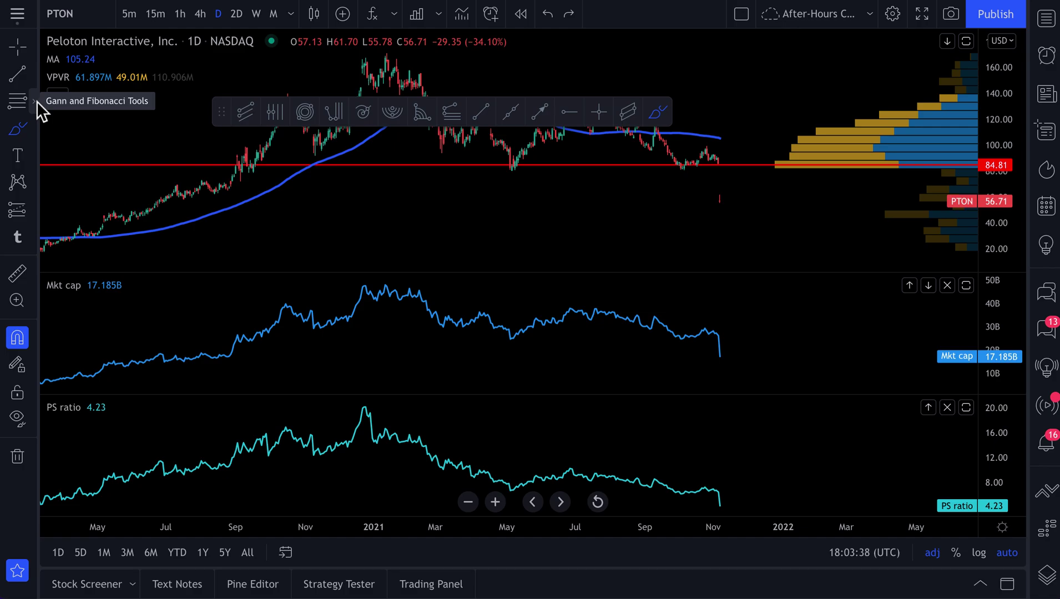
# Unstar the Fibonacci favourites: Channel, Time Zone, Extension, Trend-Based Time, Circles, Spiral, Arcs, Wedge.
pyautogui.click(36, 101)
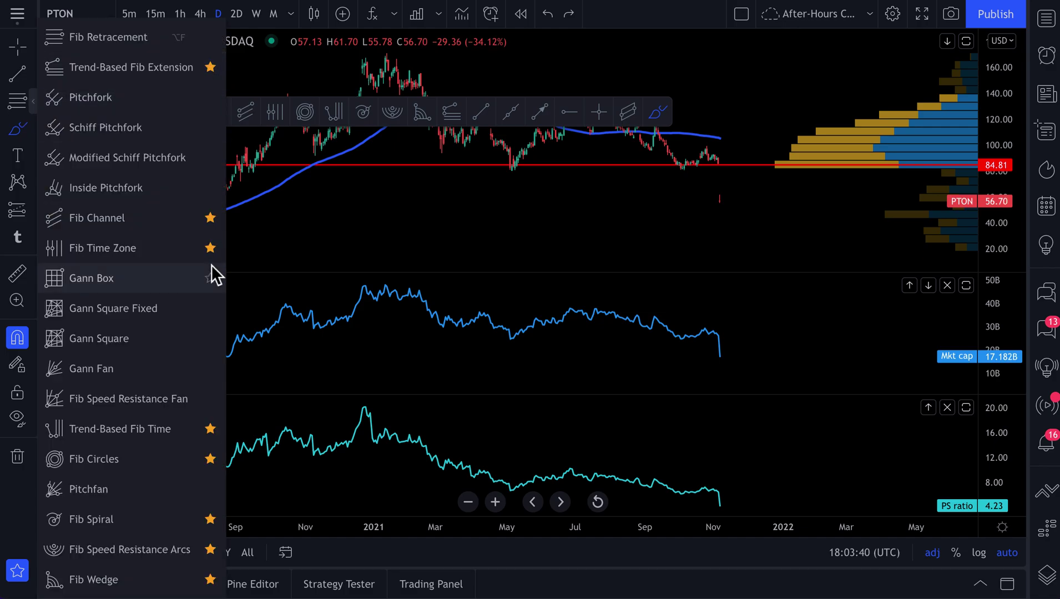
pyautogui.click(211, 224)
pyautogui.click(212, 244)
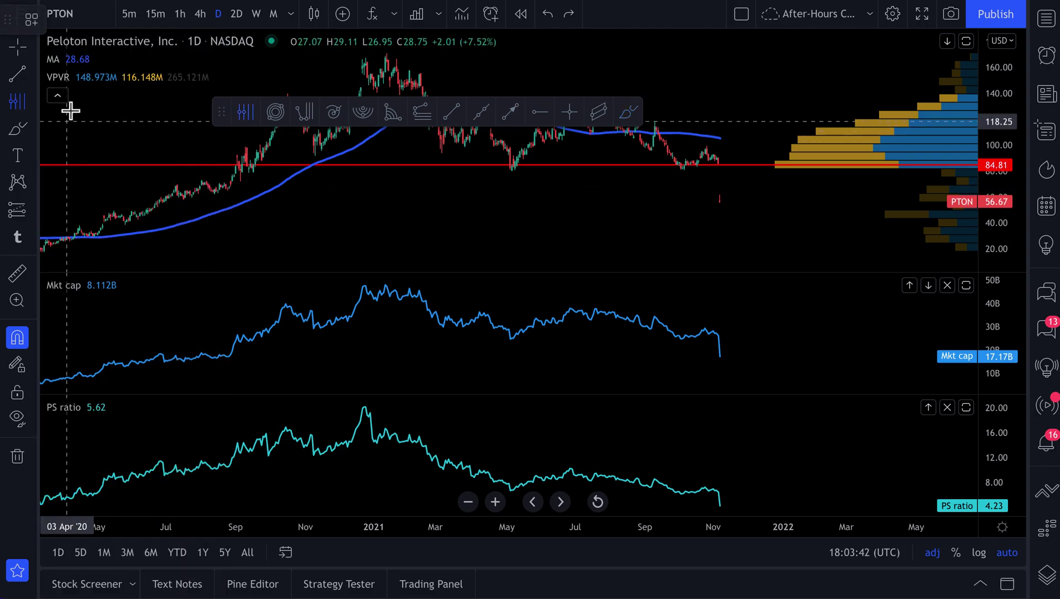
pyautogui.click(34, 102)
pyautogui.click(211, 67)
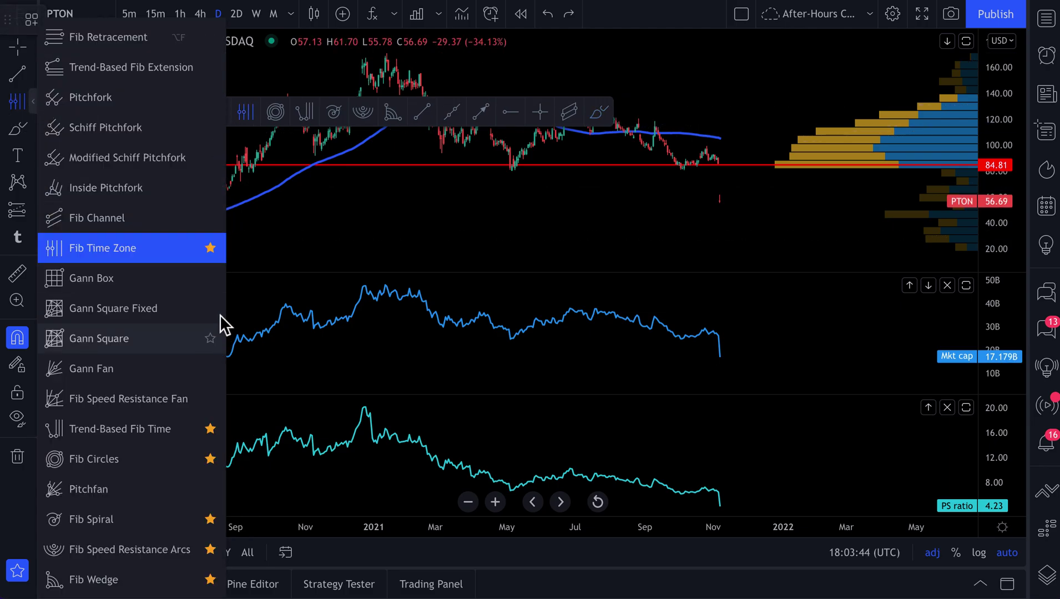
pyautogui.click(210, 248)
pyautogui.click(210, 429)
pyautogui.click(212, 459)
pyautogui.click(211, 519)
pyautogui.click(211, 550)
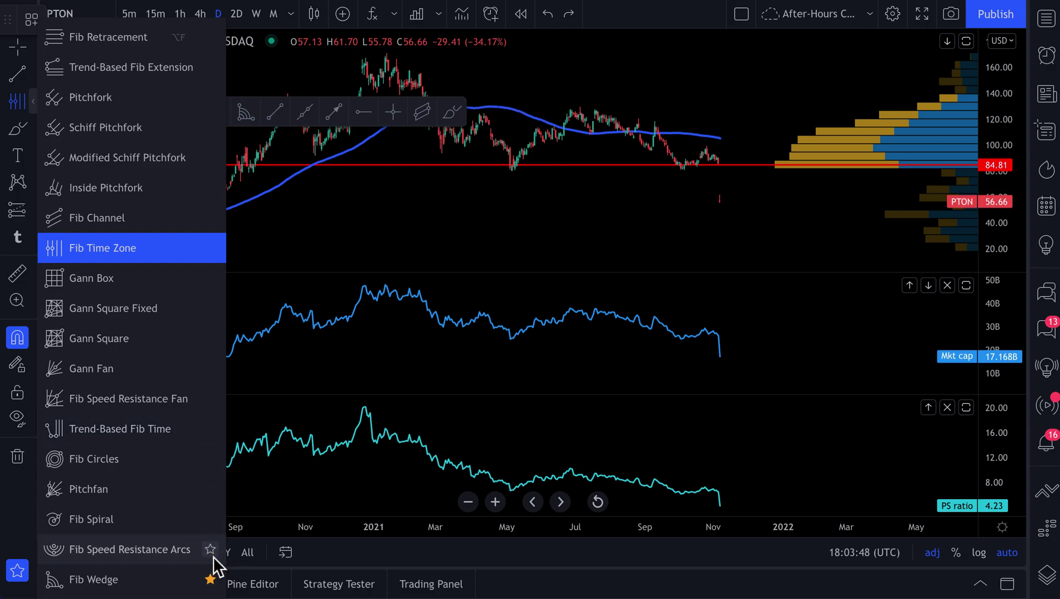
pyautogui.click(211, 580)
# Unstar Regression Trend, Cross Line, Horizontal Ray, Extended Line and Arrow from the line tools.
pyautogui.click(31, 73)
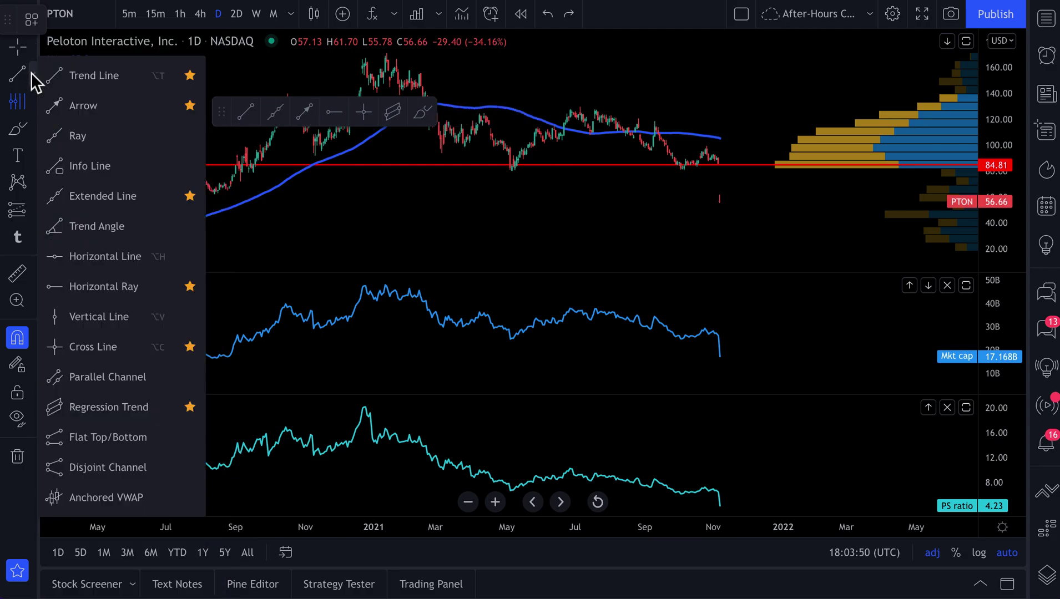
pyautogui.click(190, 407)
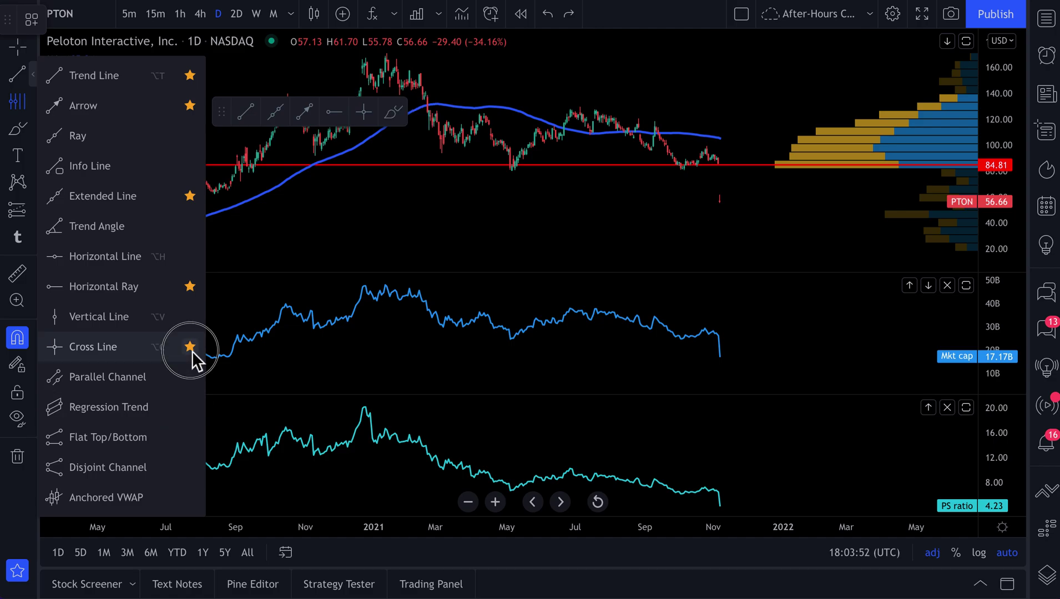
pyautogui.click(189, 347)
pyautogui.click(190, 286)
pyautogui.click(190, 196)
pyautogui.click(190, 106)
pyautogui.click(32, 78)
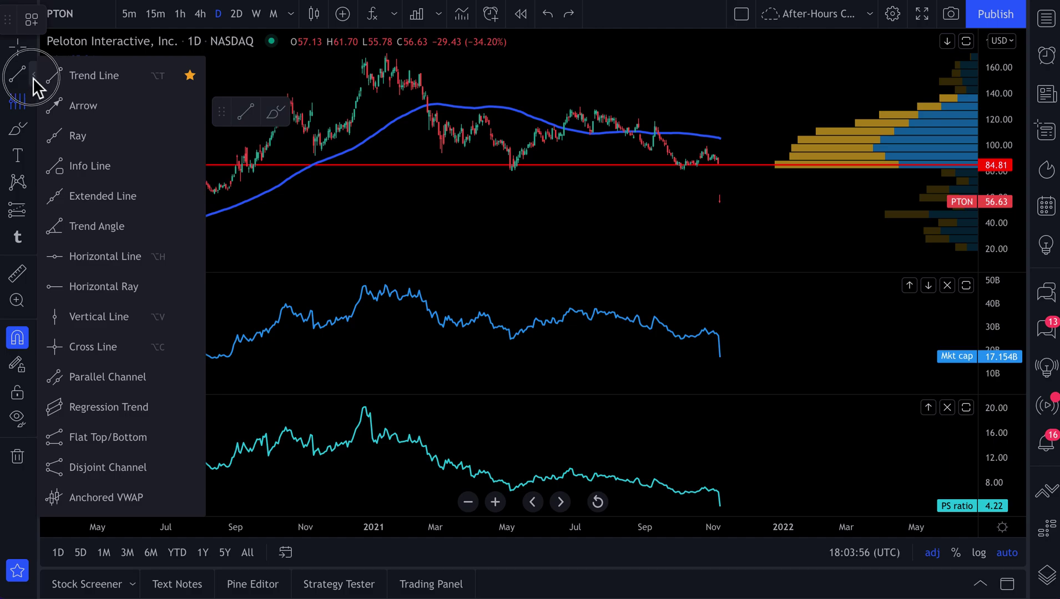
pyautogui.click(35, 77)
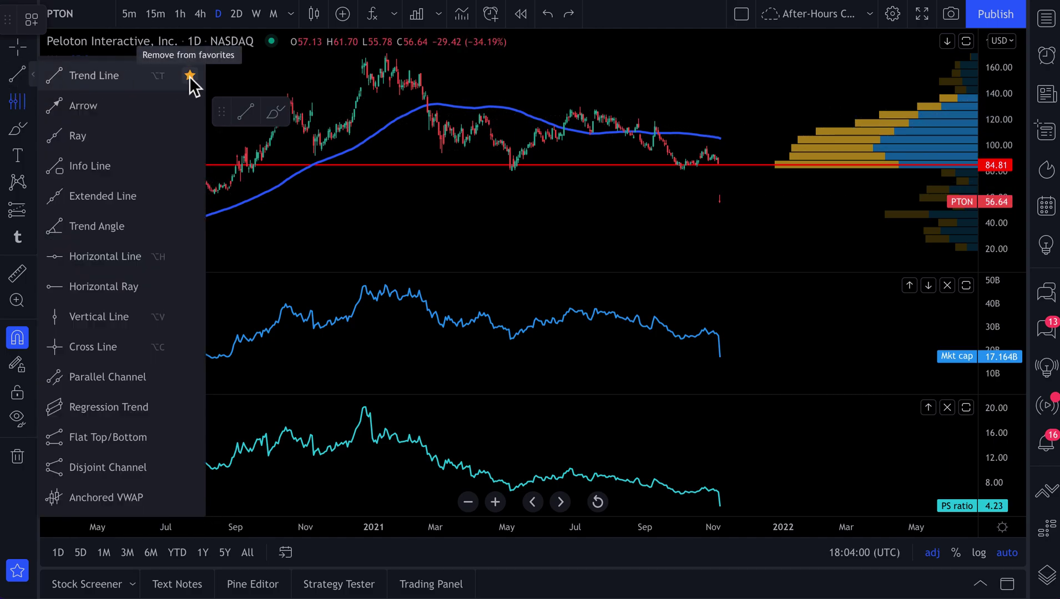
pyautogui.click(30, 123)
# Star Rectangle, Highlighter and Text as favourites and drag the favourites toolbar further left.
pyautogui.click(30, 128)
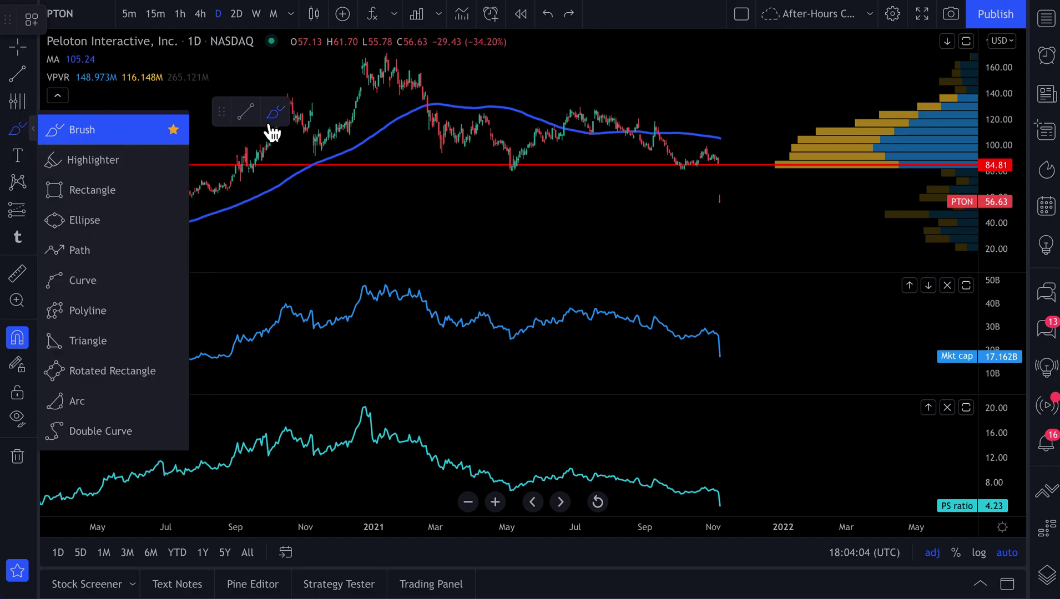
pyautogui.click(174, 189)
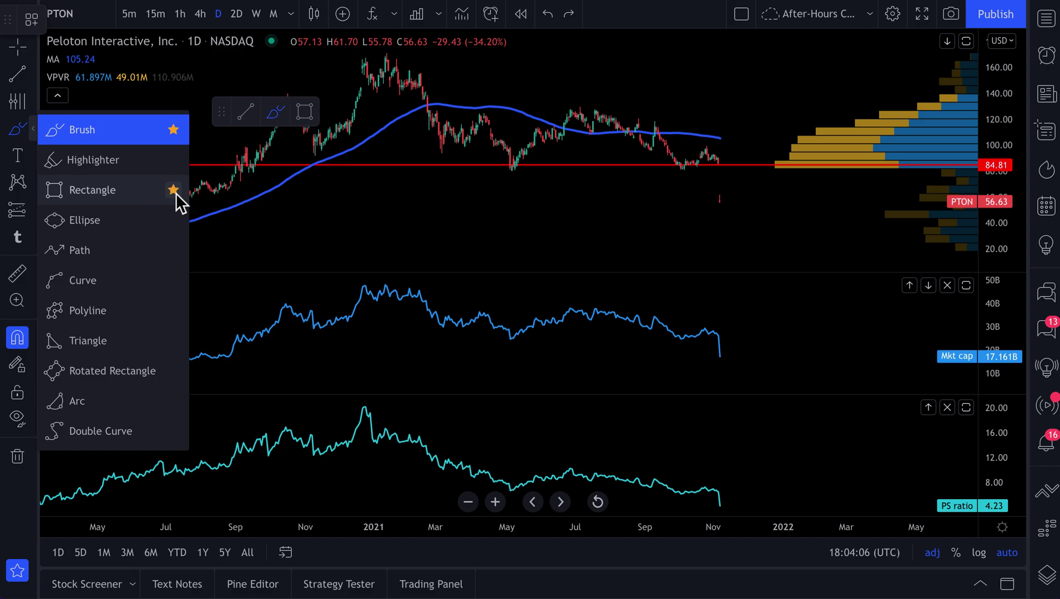
pyautogui.click(173, 161)
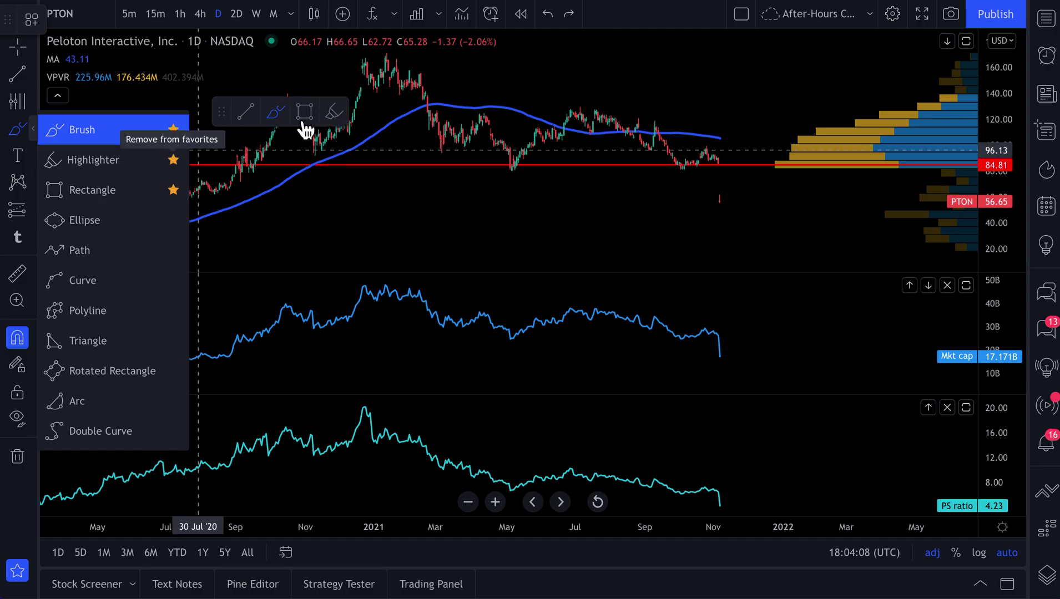
pyautogui.click(32, 155)
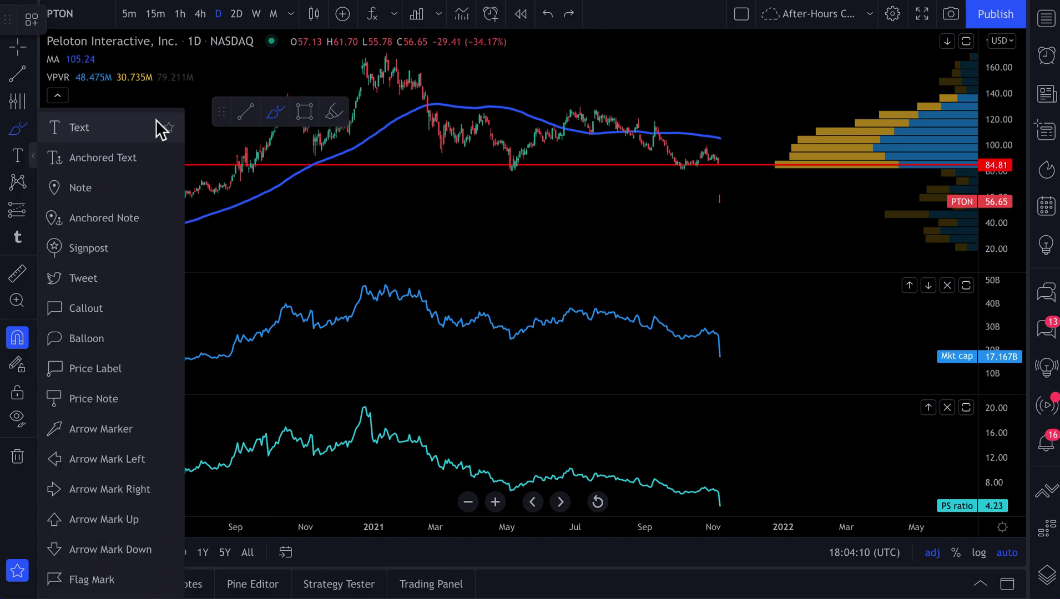
pyautogui.click(170, 129)
pyautogui.click(34, 210)
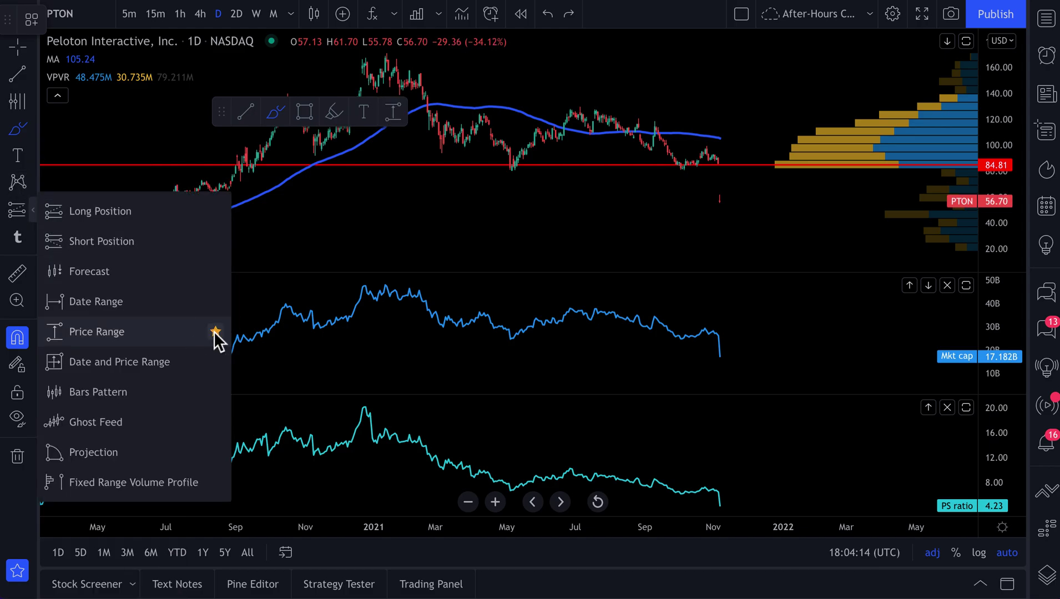
pyautogui.moveTo(224, 116)
pyautogui.mouseDown()
pyautogui.moveTo(75, 120)
pyautogui.moveTo(73, 145)
pyautogui.mouseUp()
# Dismiss the tools list, drag the style toolbar down, then review favourite indicators and financials.
pyautogui.click(73, 158)
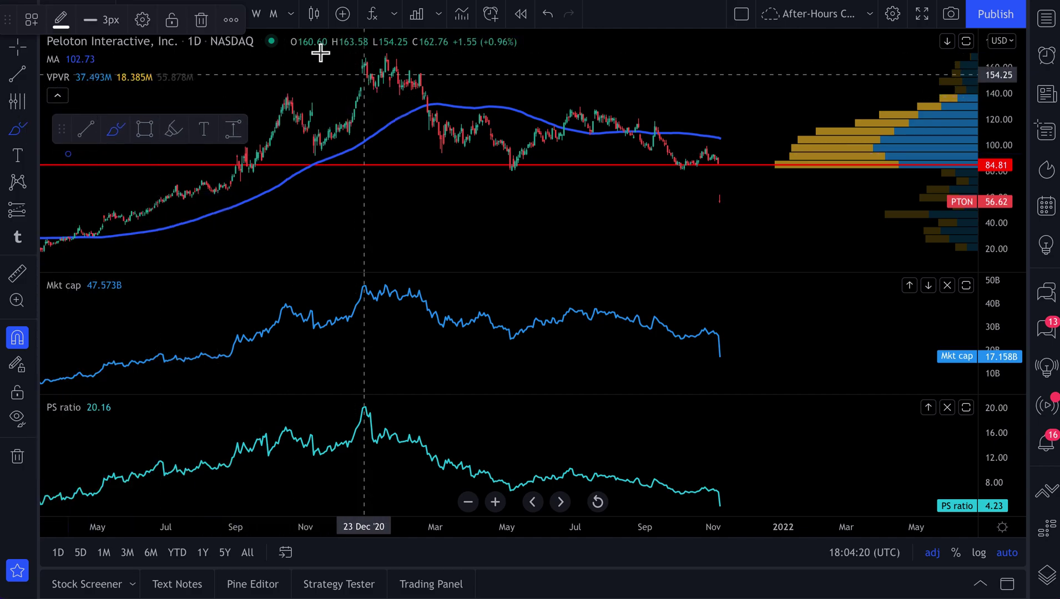
pyautogui.moveTo(12, 42)
pyautogui.mouseDown()
pyautogui.moveTo(95, 360)
pyautogui.moveTo(83, 526)
pyautogui.moveTo(78, 472)
pyautogui.mouseUp()
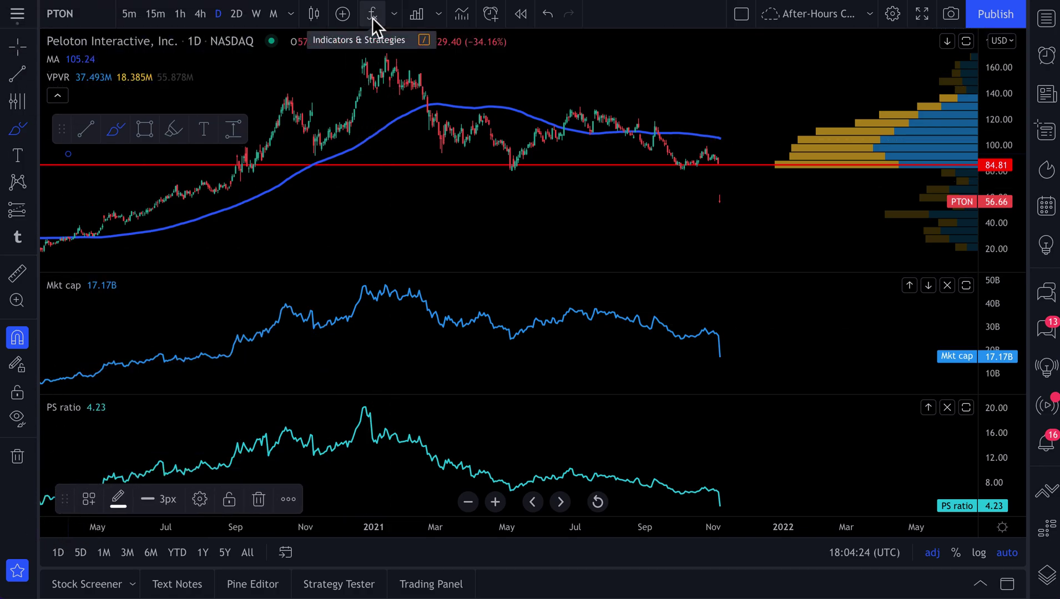
pyautogui.click(393, 15)
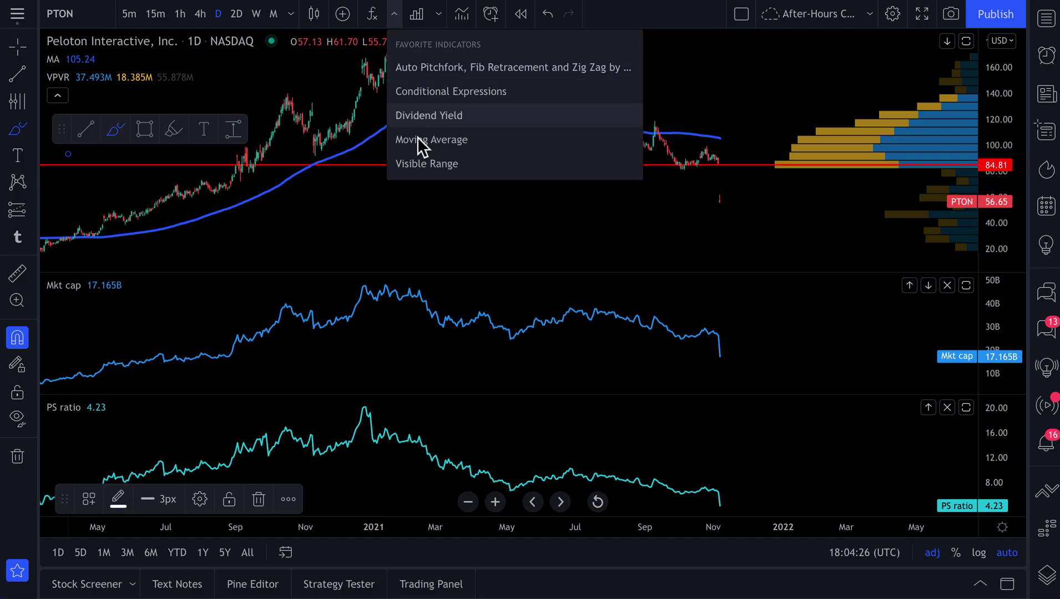
pyautogui.click(374, 19)
pyautogui.click(373, 18)
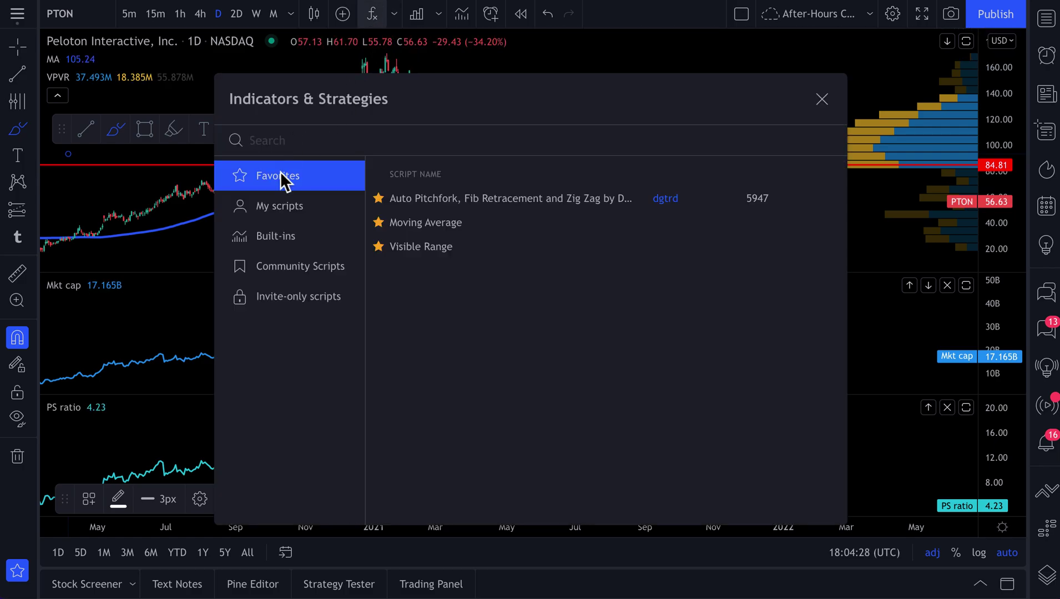
pyautogui.click(423, 18)
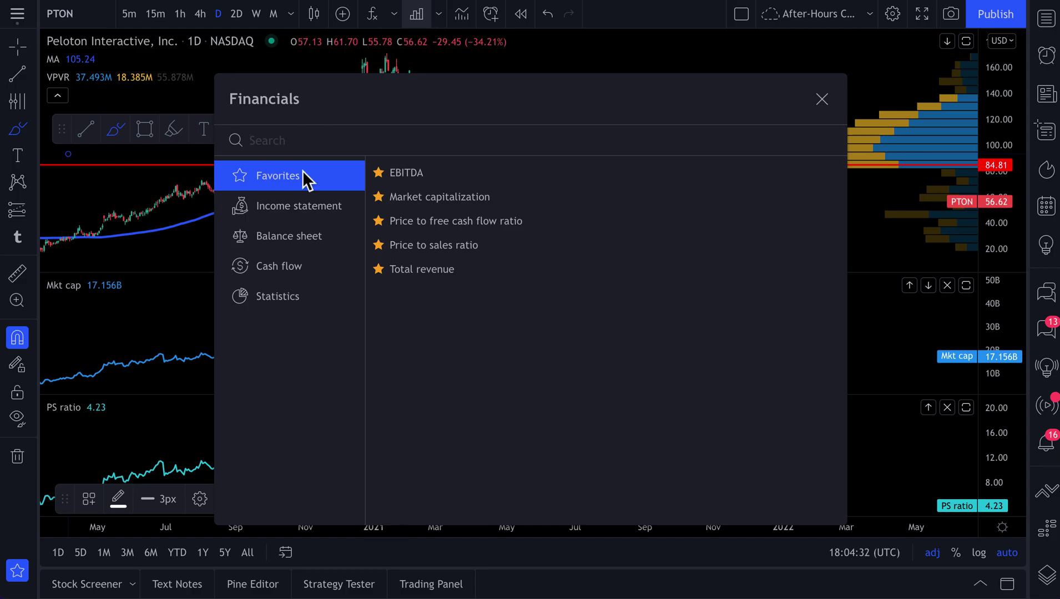
pyautogui.click(439, 14)
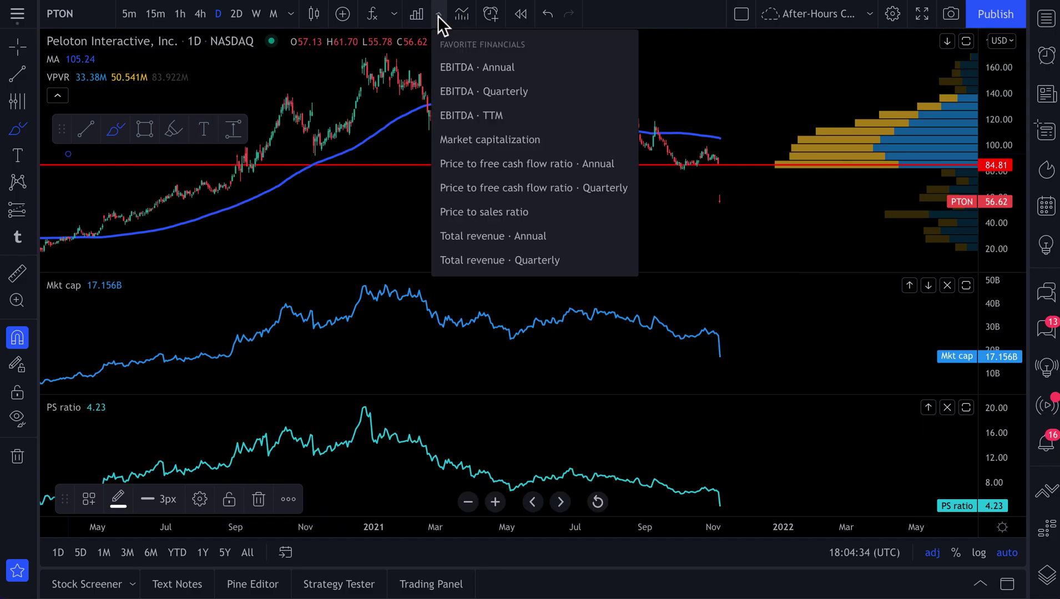
pyautogui.click(440, 11)
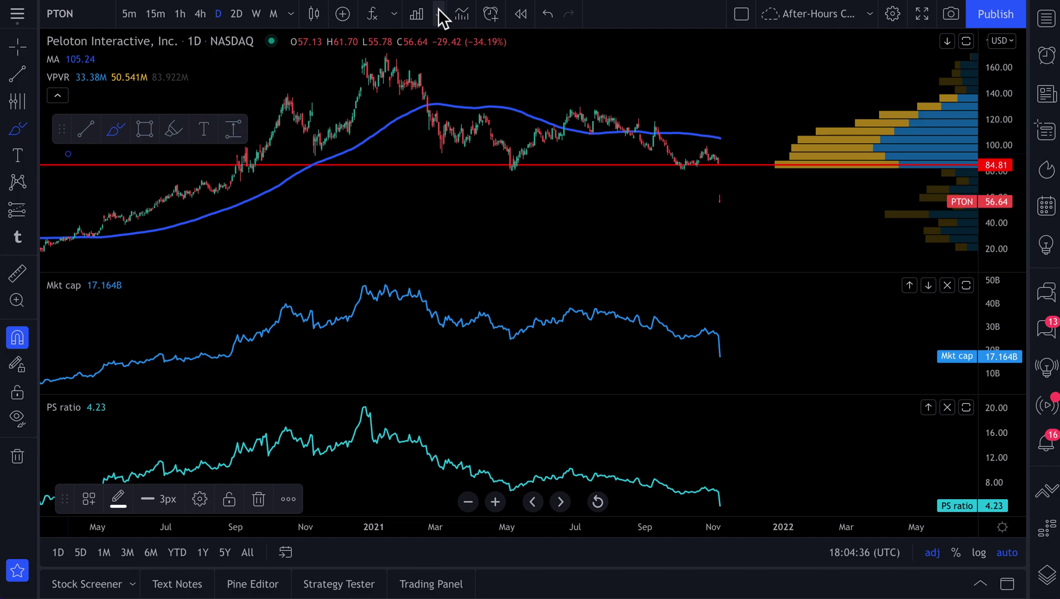
# Draw a grey rectangle covering the zone below the red 84.81 price line.
pyautogui.click(146, 131)
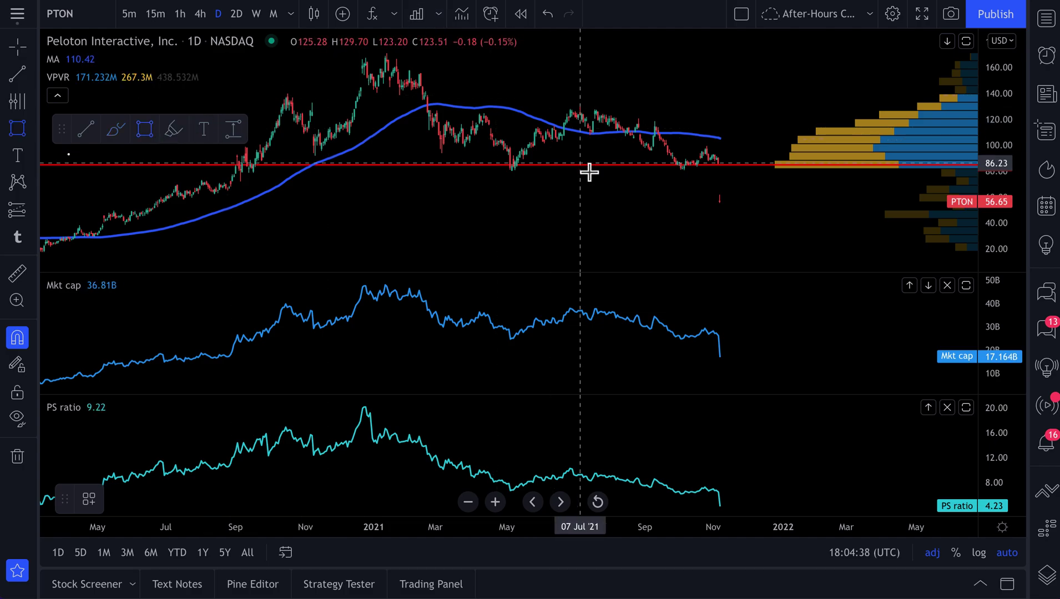
pyautogui.moveTo(250, 169)
pyautogui.mouseDown()
pyautogui.moveTo(644, 142)
pyautogui.moveTo(726, 213)
pyautogui.mouseUp()
pyautogui.click(544, 240)
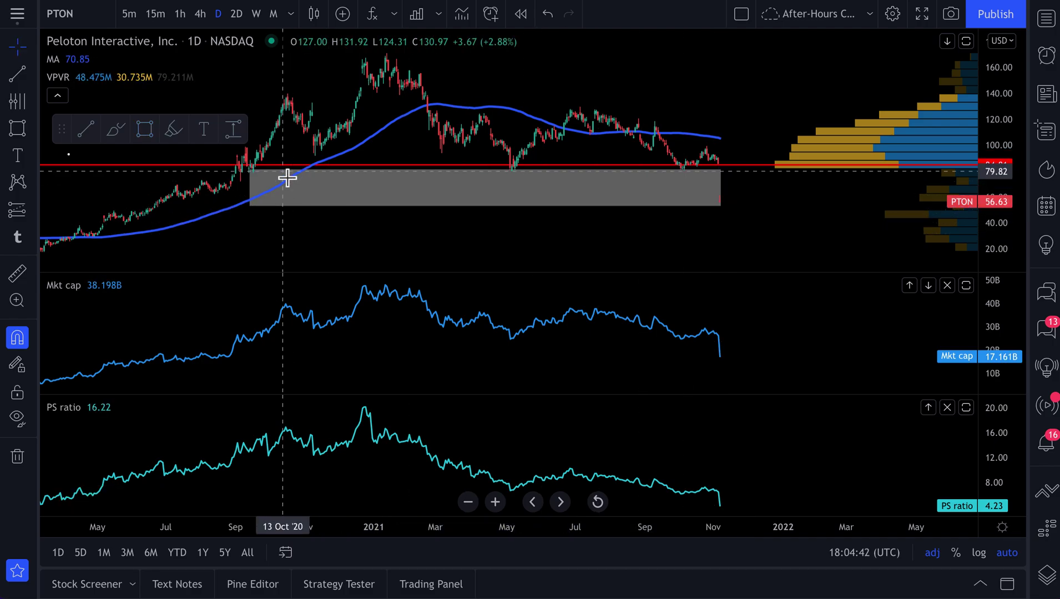
# Underline the Mkt cap drop with a teal brush stroke.
pyautogui.click(174, 130)
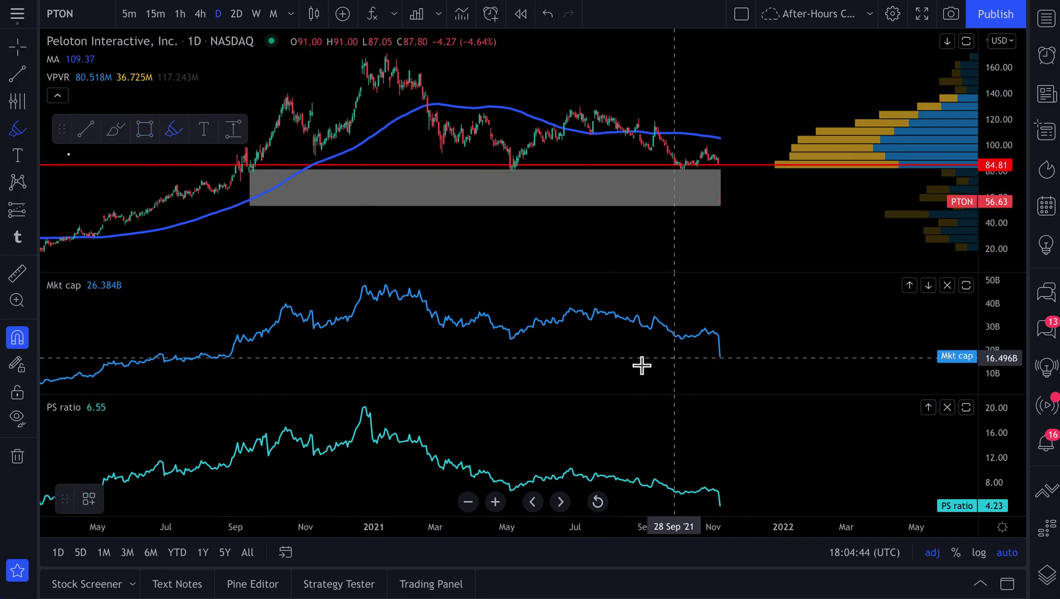
pyautogui.moveTo(628, 361); pyautogui.dragTo(655, 361)
pyautogui.moveTo(768, 366)
pyautogui.mouseDown()
pyautogui.moveTo(677, 369)
pyautogui.moveTo(773, 358)
pyautogui.mouseUp()
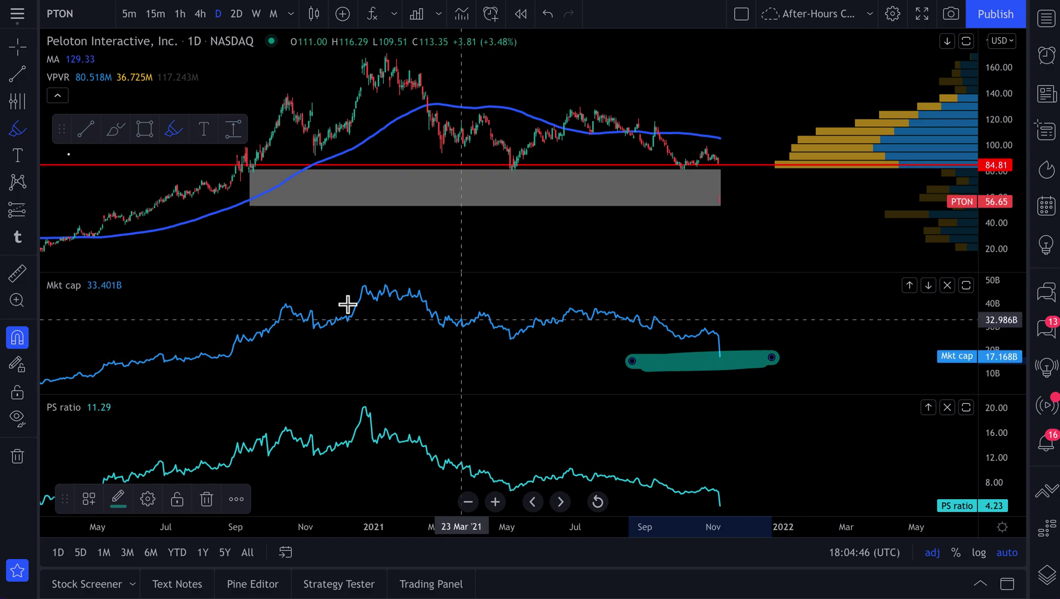
# Measure PS ratio's price range from its latest value to the 16.42 December 2020 peak.
pyautogui.click(233, 129)
pyautogui.click(719, 508)
pyautogui.click(366, 412)
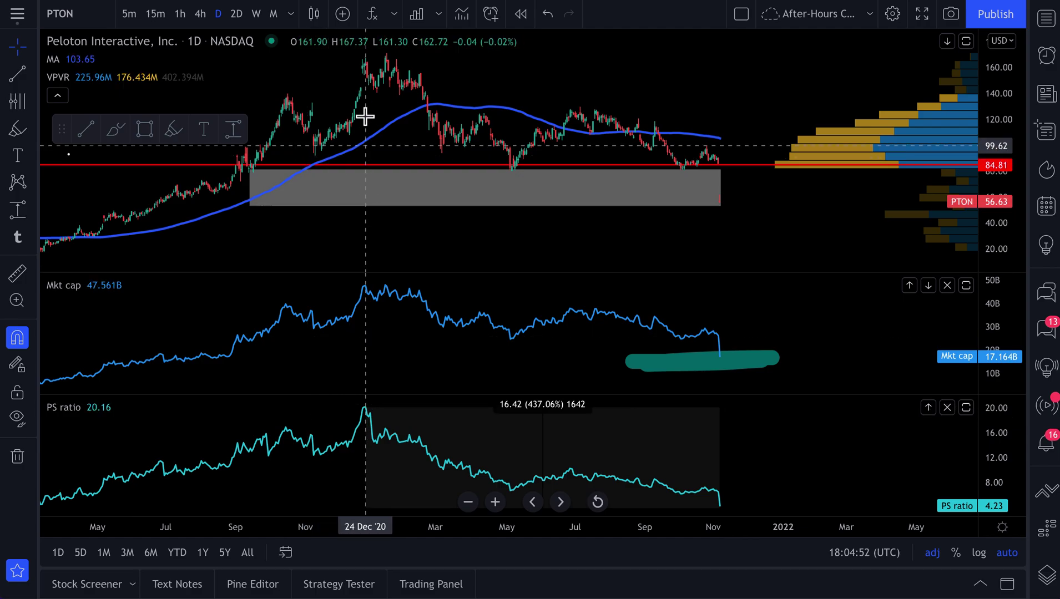
pyautogui.click(297, 20)
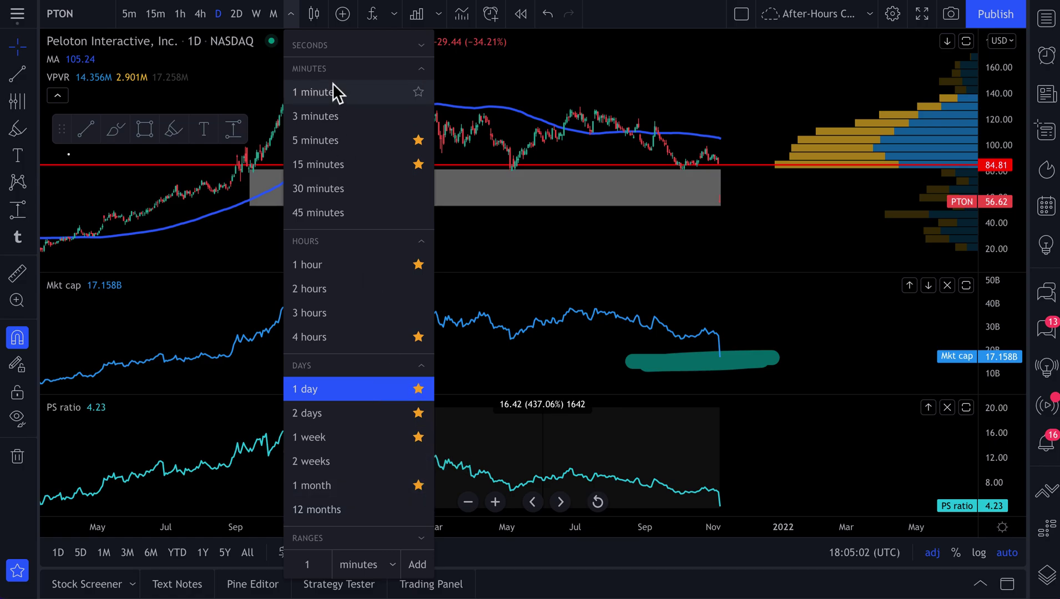
# Keep 5 minutes starred and add 1 minute to the favourite intervals.
pyautogui.click(420, 139)
pyautogui.click(420, 139)
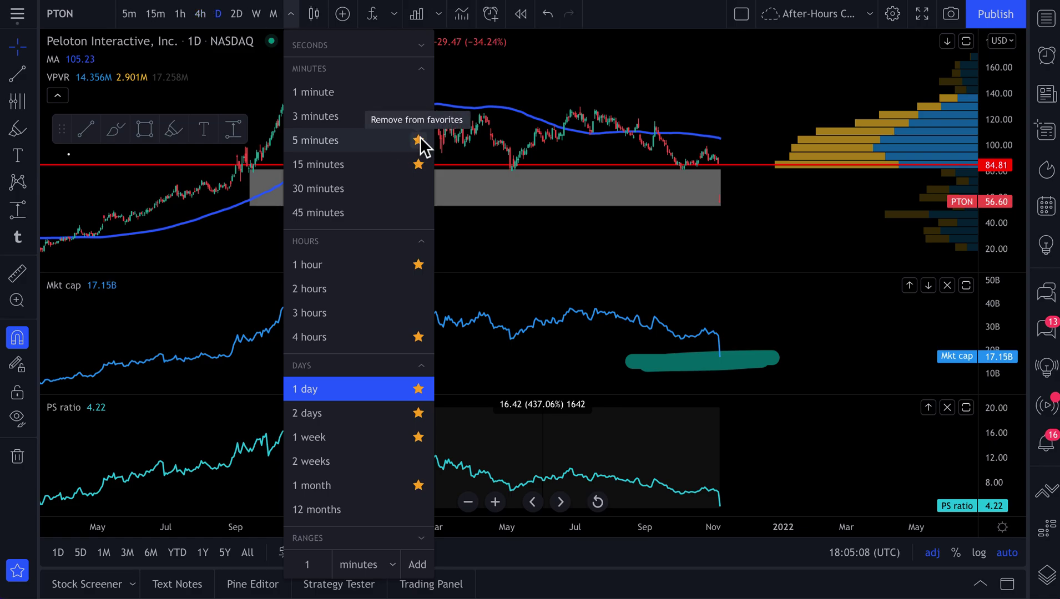
pyautogui.click(290, 17)
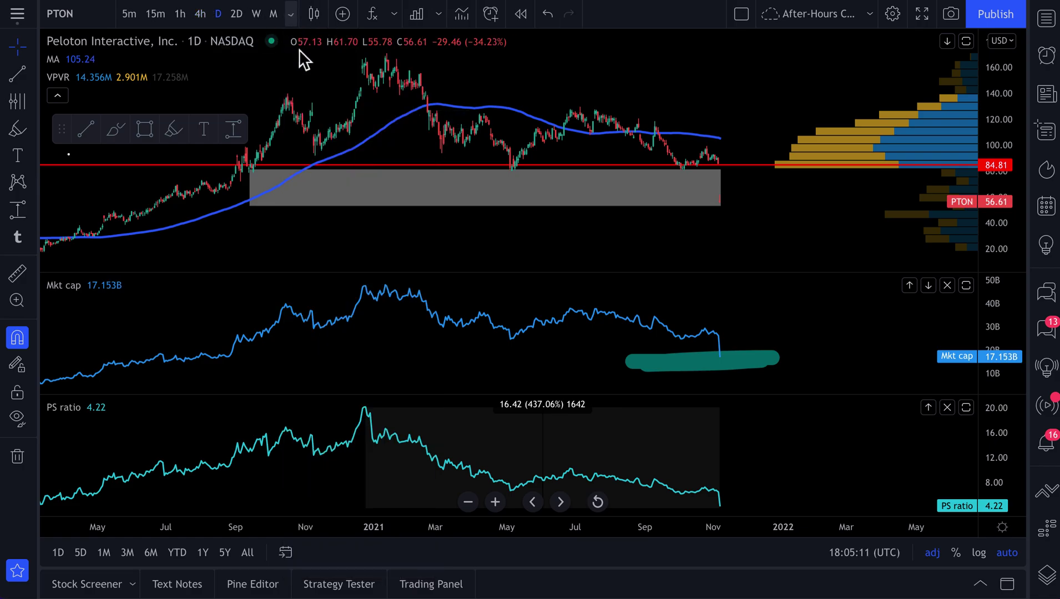
pyautogui.click(291, 17)
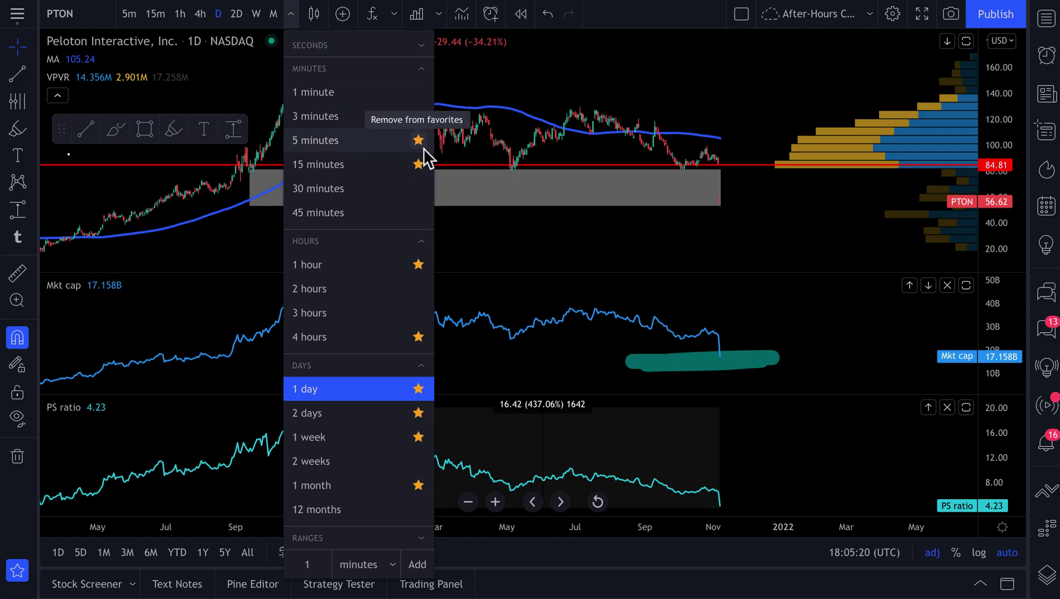
pyautogui.click(419, 92)
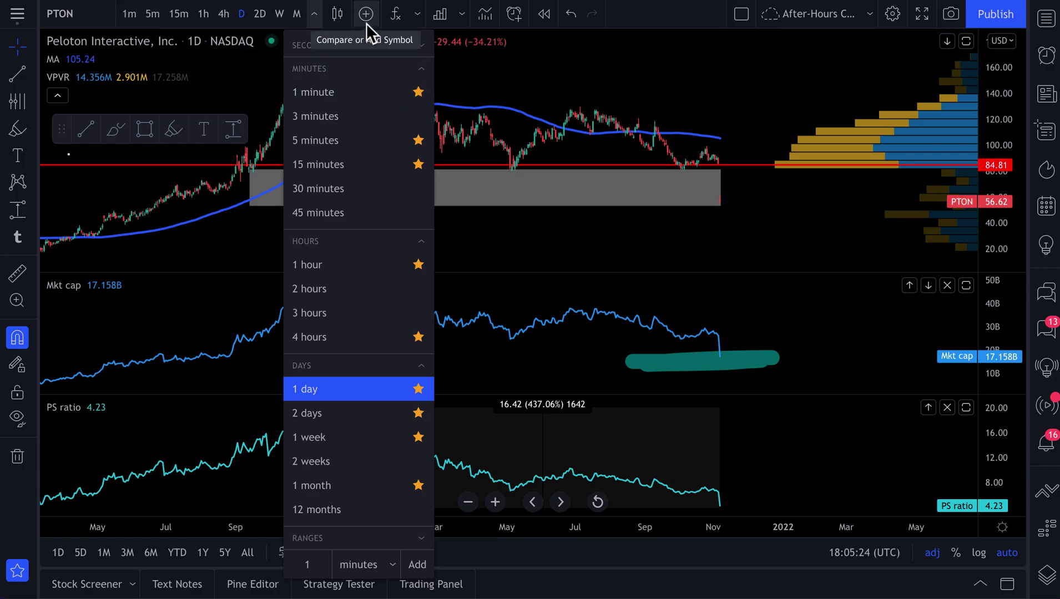
pyautogui.click(315, 22)
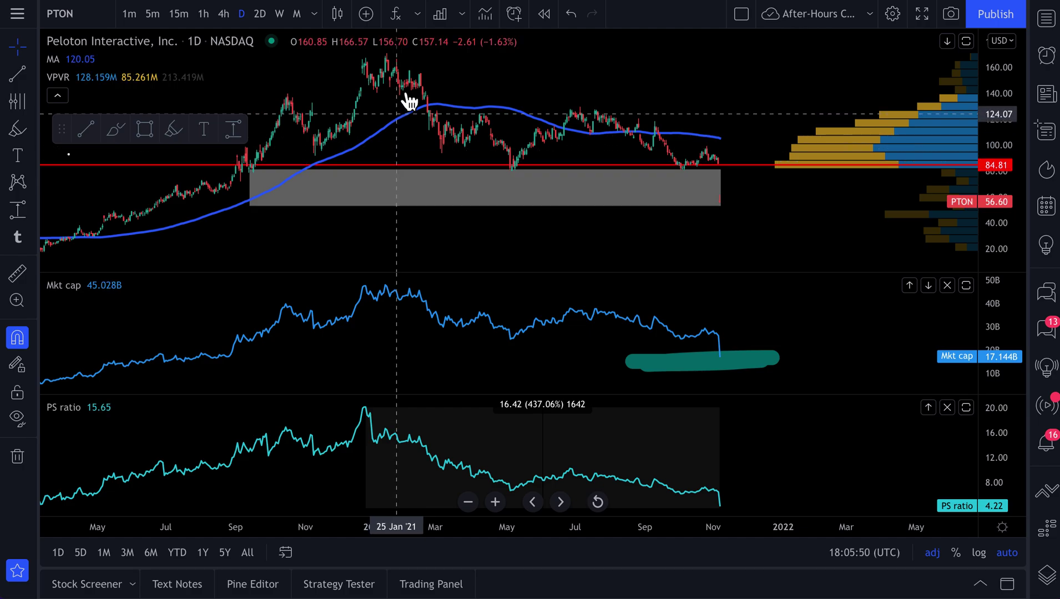
# Preview the favourite indicators, financials and intervals lists, and nudge the favourite drawing tools up.
pyautogui.click(420, 11)
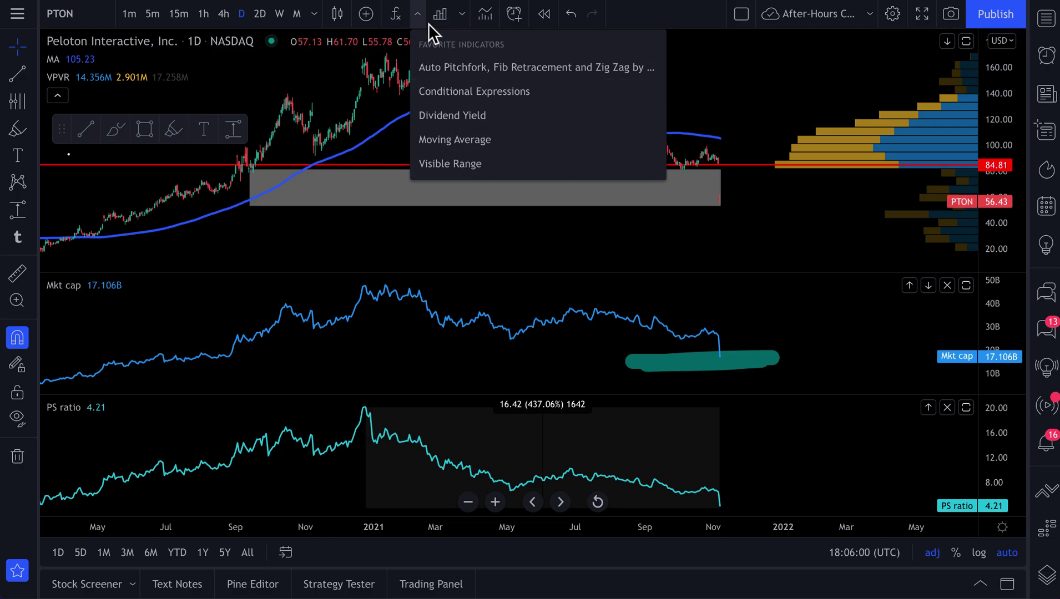
pyautogui.click(463, 17)
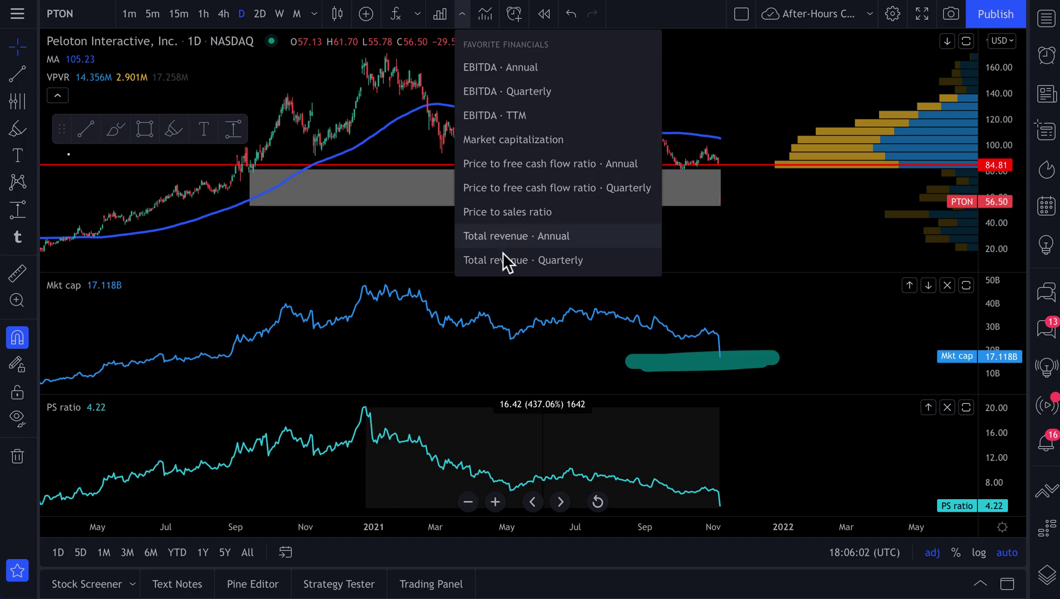
pyautogui.click(421, 15)
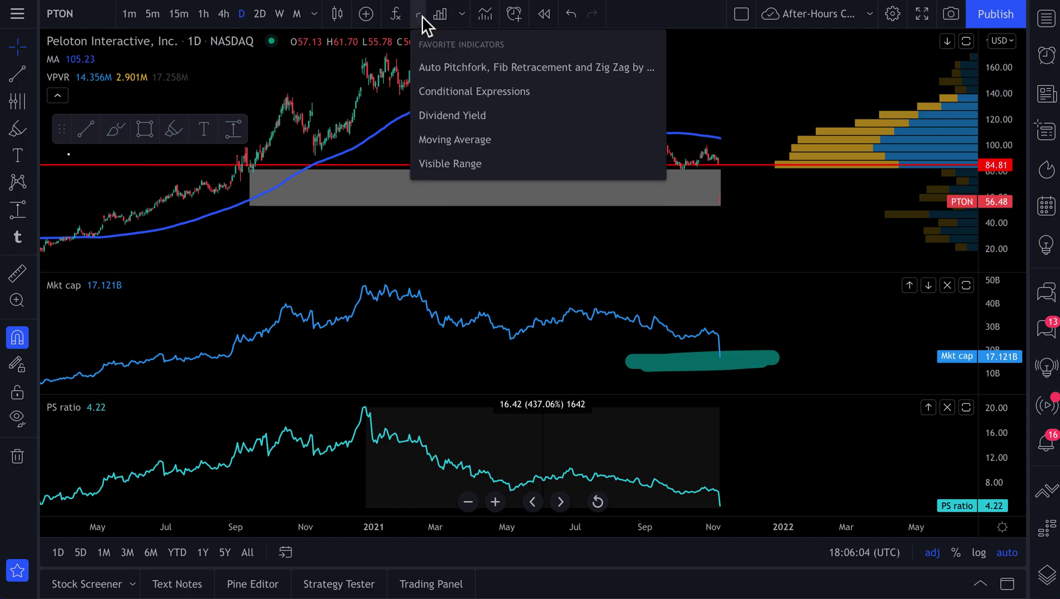
pyautogui.click(314, 14)
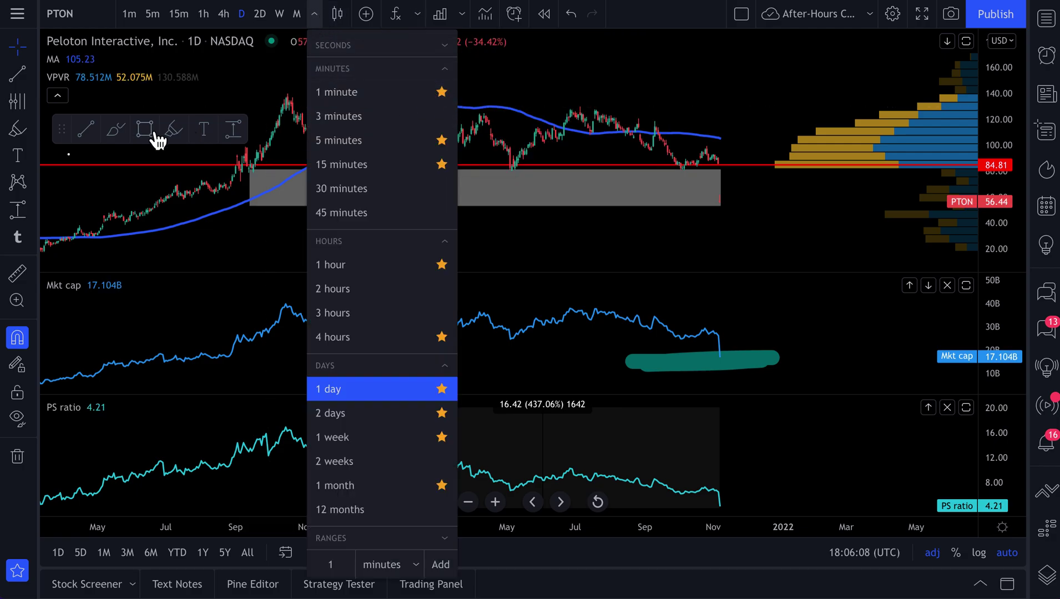
pyautogui.moveTo(73, 130)
pyautogui.mouseDown()
pyautogui.moveTo(151, 137)
pyautogui.moveTo(70, 129)
pyautogui.mouseUp()
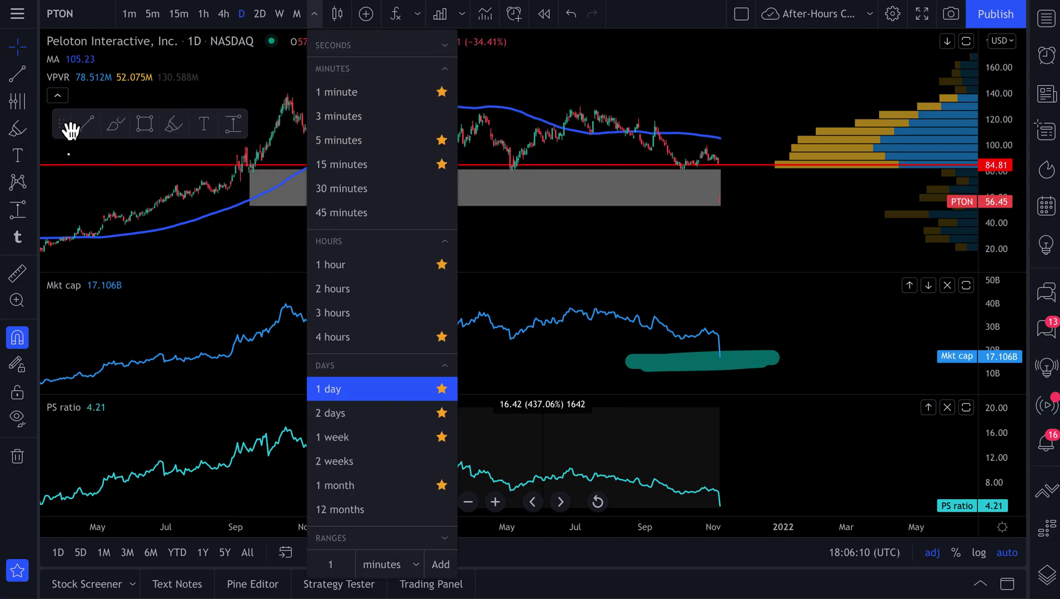